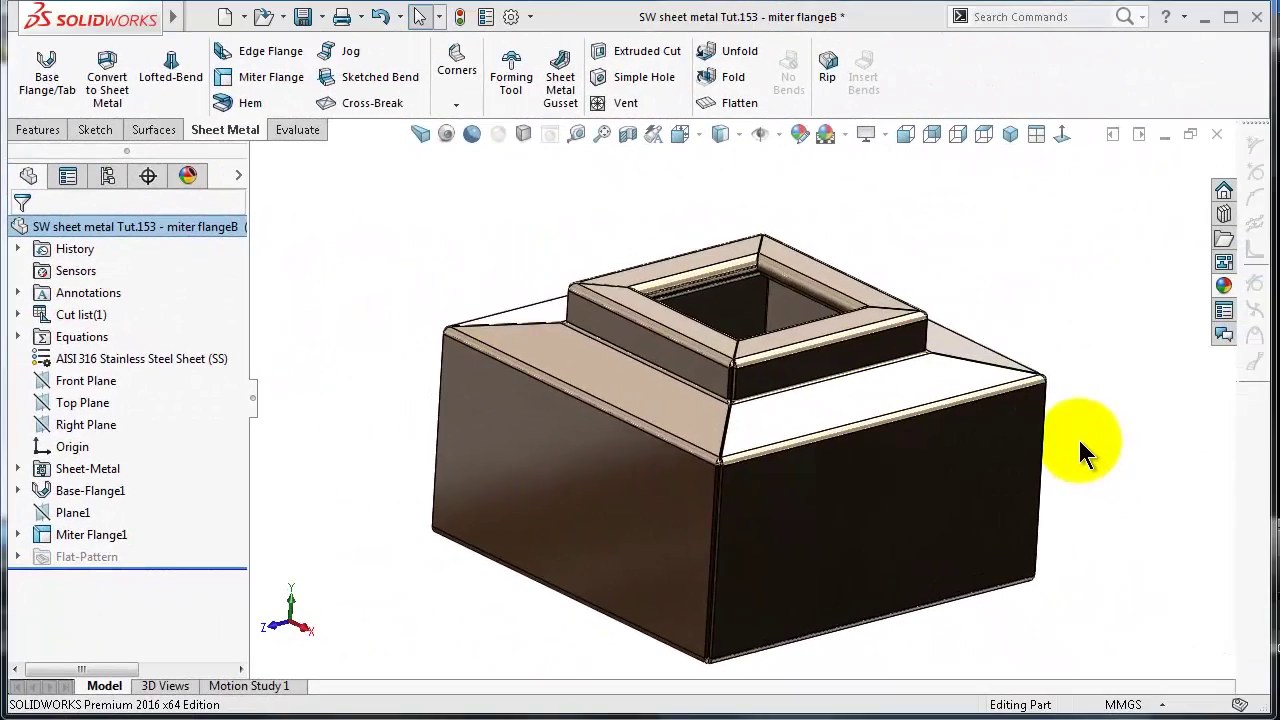
Open Miter Flange1's Sketch6 for editing and view its curled end square-on
mouse_move(1034, 343)
middle_mouse_down()
mouse_move(1038, 332)
mouse_move(1043, 343)
mouse_move(1020, 351)
mouse_move(745, 280)
middle_mouse_up()
scroll(745, 280, "down", 10)
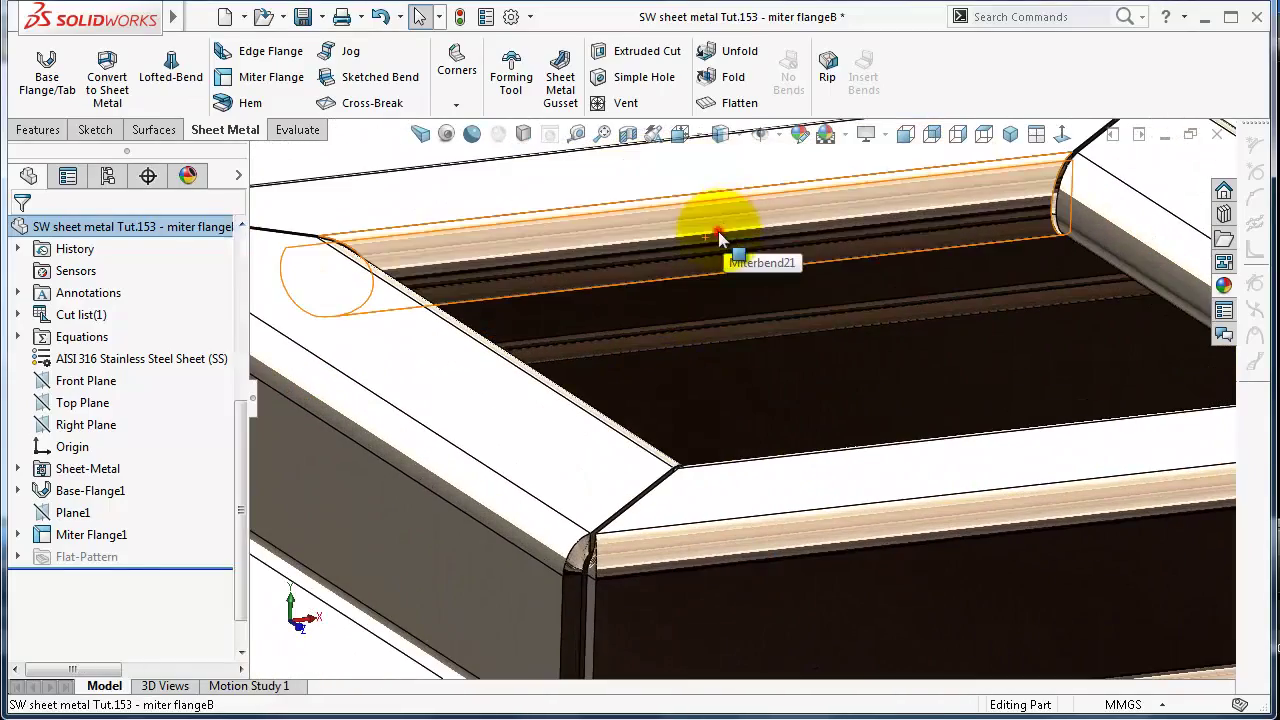
left_click(637, 252)
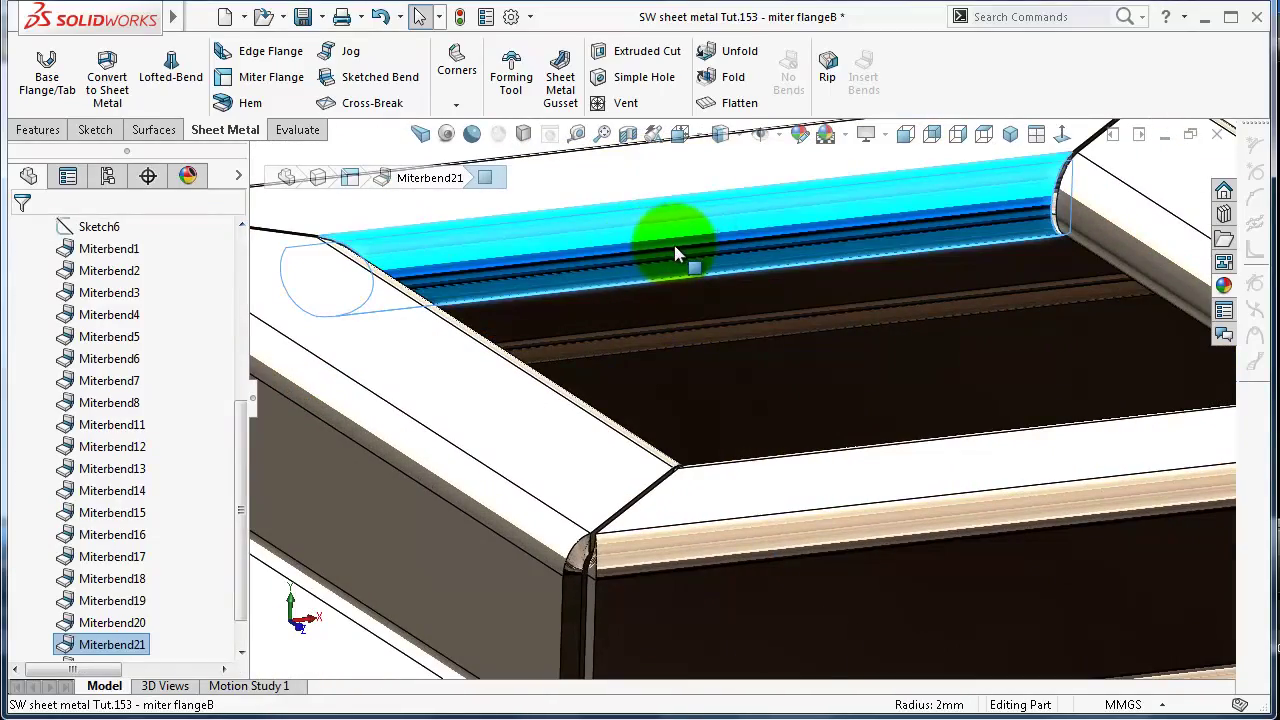
scroll(220, 460, "up", 2)
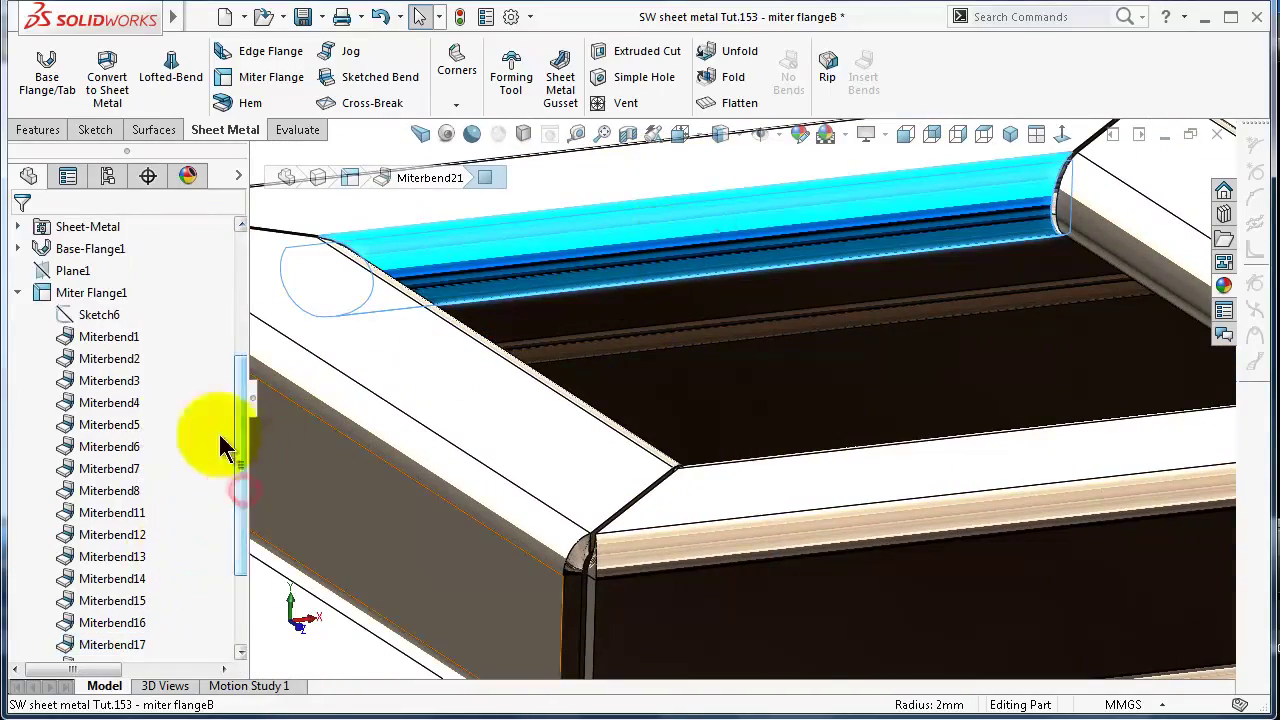
left_click(94, 318)
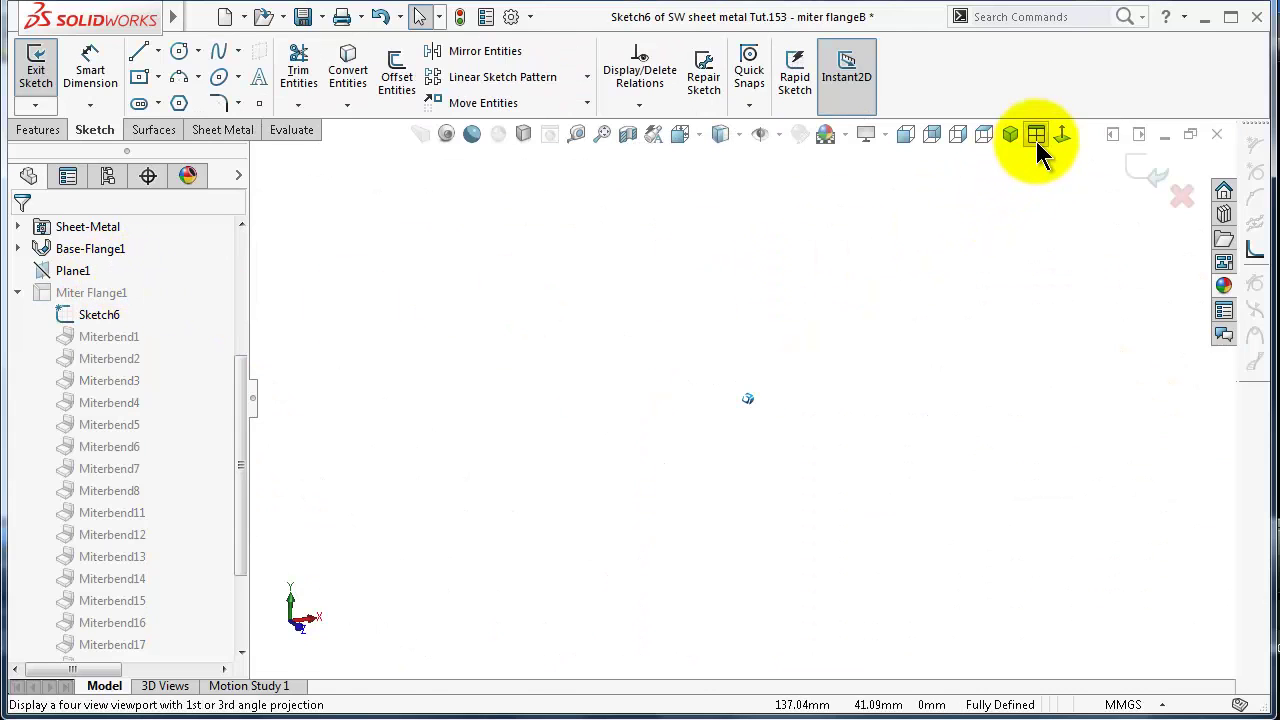
scroll(686, 257, "down", 6)
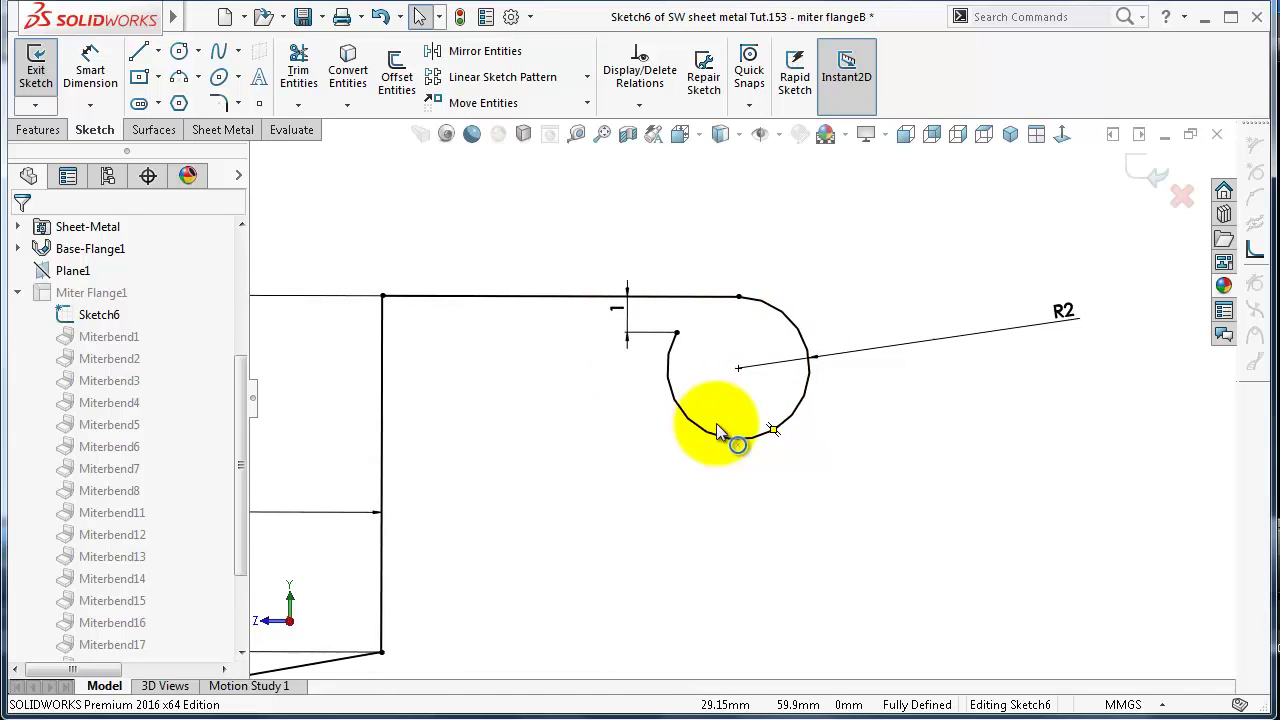
middle_click_drag(718, 432, 666, 435, "ctrl")
Sketch a horizontal line about 2.7 mm long from the arc's open end towards the vertical segment
left_click(236, 136)
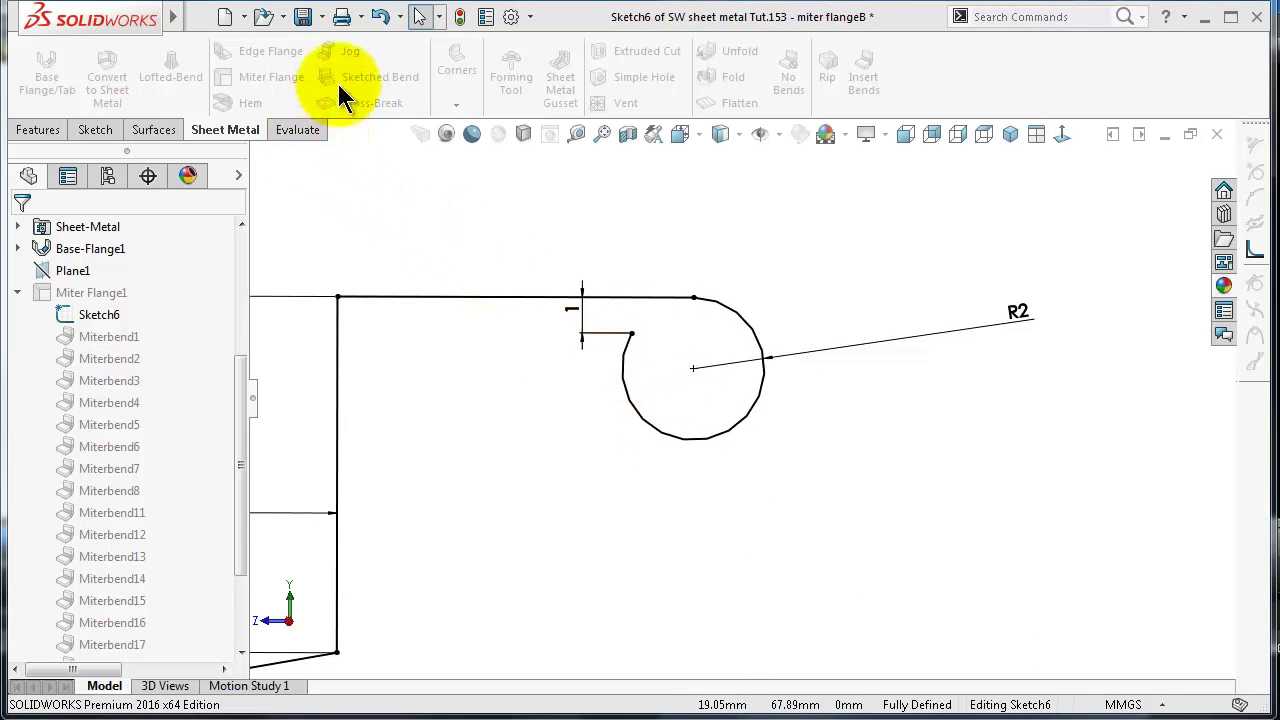
left_click(100, 130)
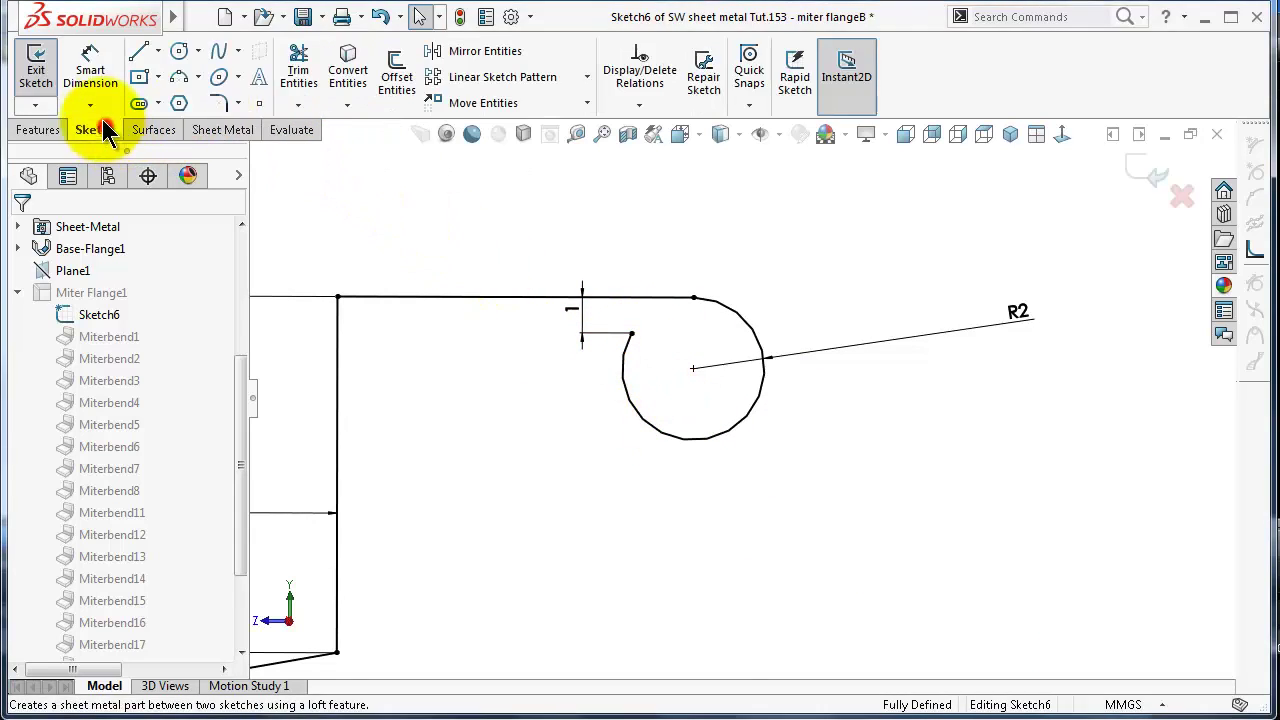
left_click(139, 51)
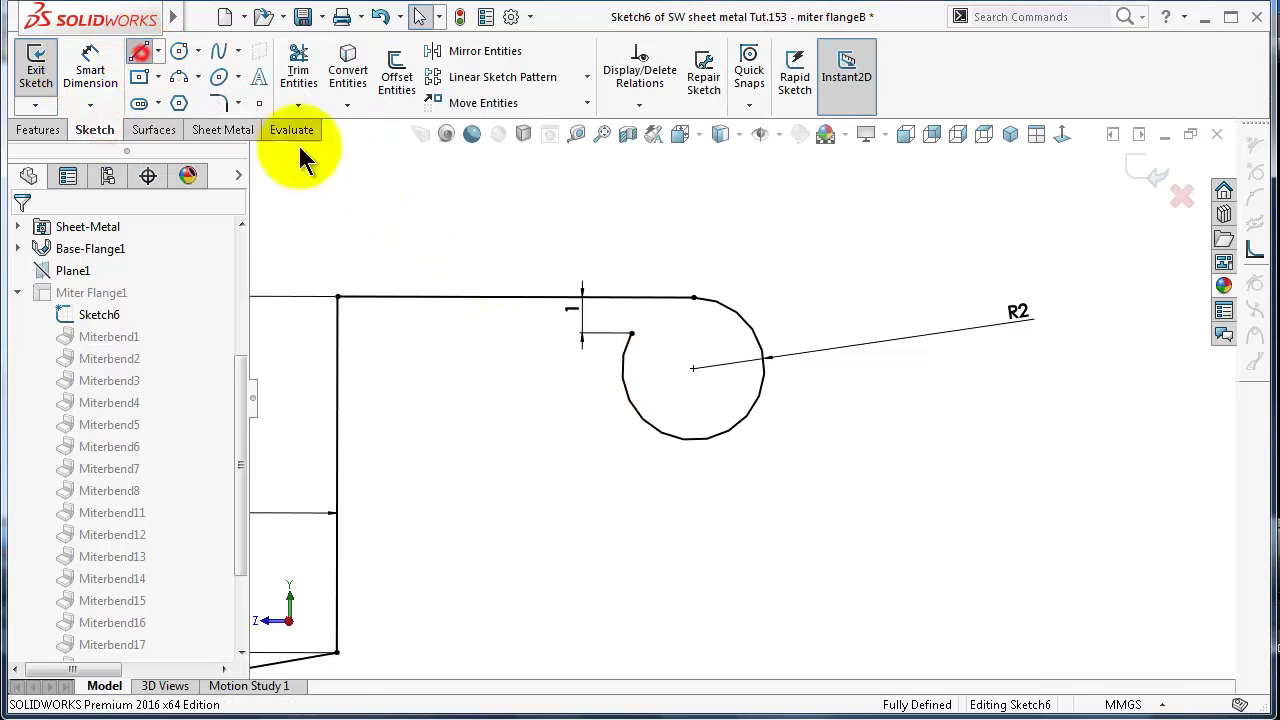
left_click(633, 335)
left_click(536, 334)
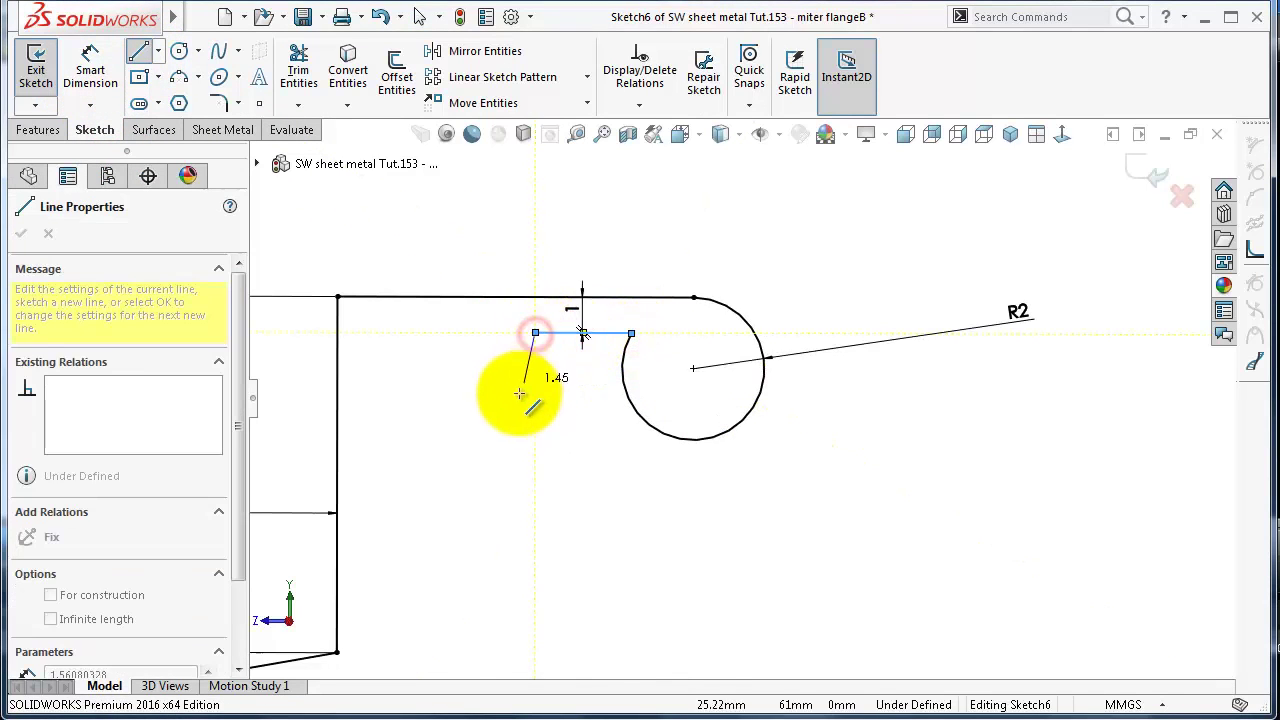
key("Escape")
Dimension the new horizontal line's length as 2.5 mm
right_click_drag(458, 476, 457, 345)
left_click(555, 333)
left_click(560, 377)
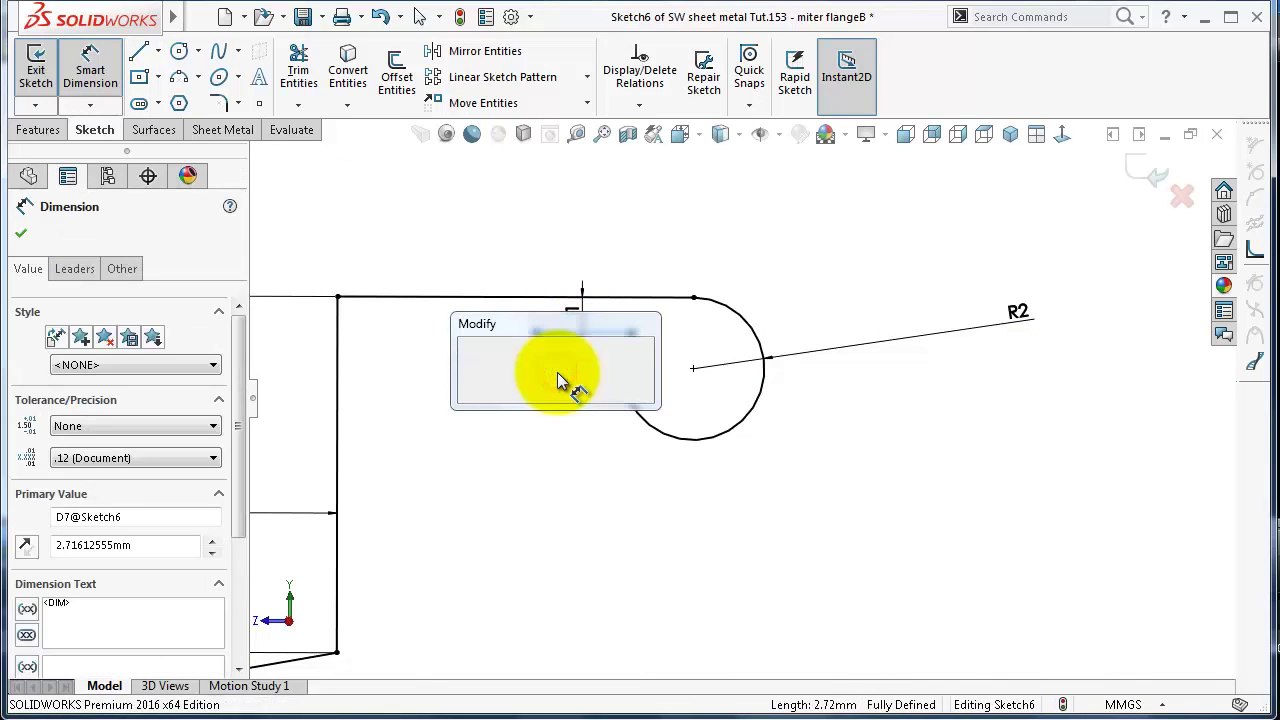
type("2.5")
key("Return")
key("Escape")
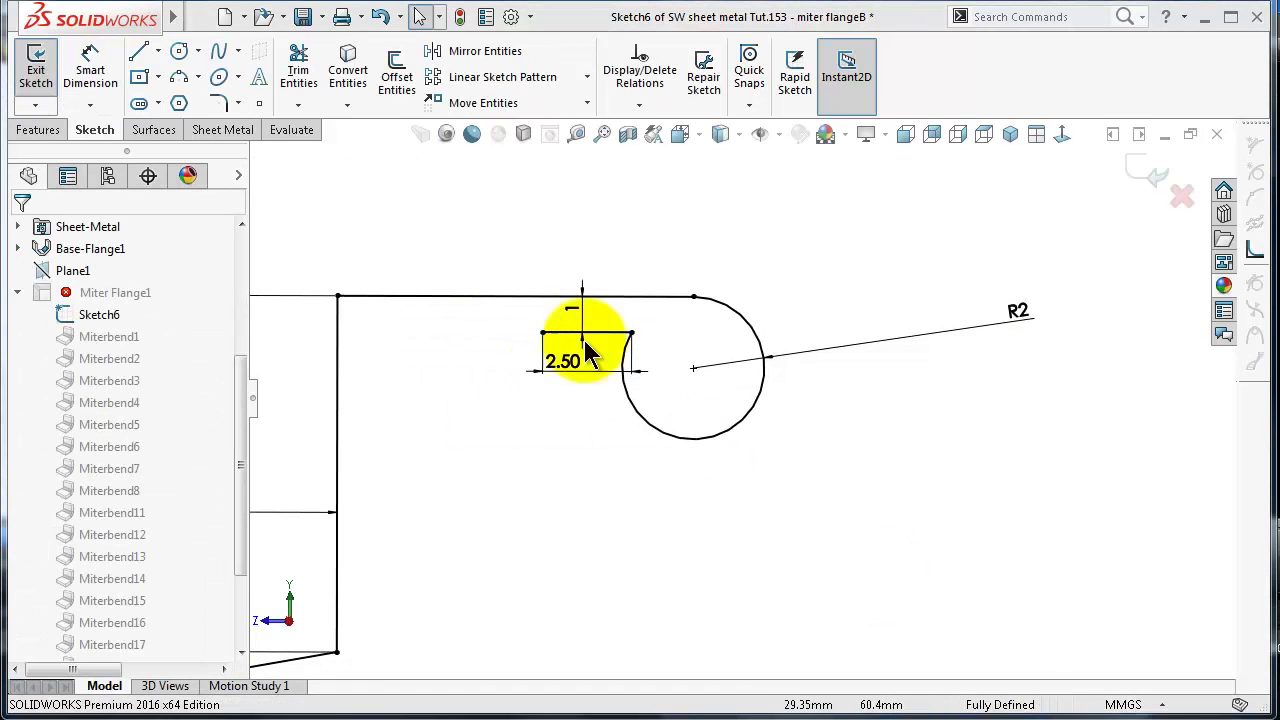
Set the vertical distance between the upper line and the short line to 2.2 mm and exit the sketch
left_click(580, 318)
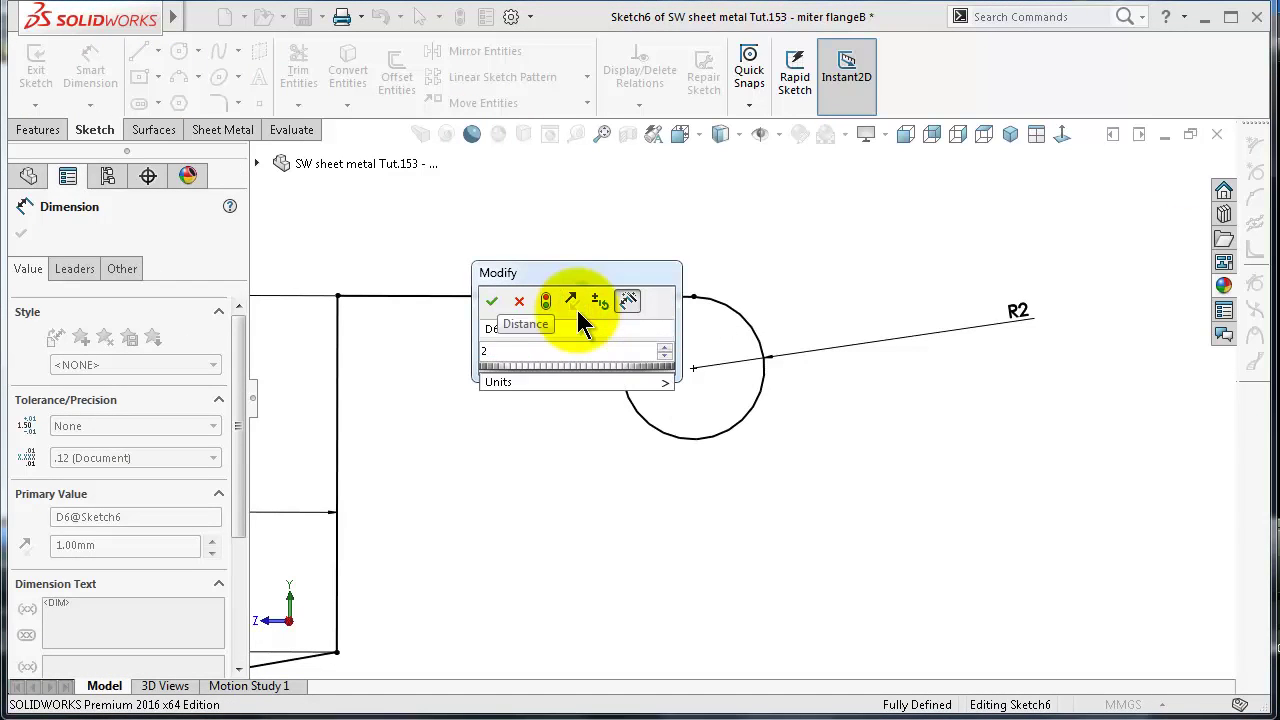
type("2.2")
key("Return")
left_click(571, 228)
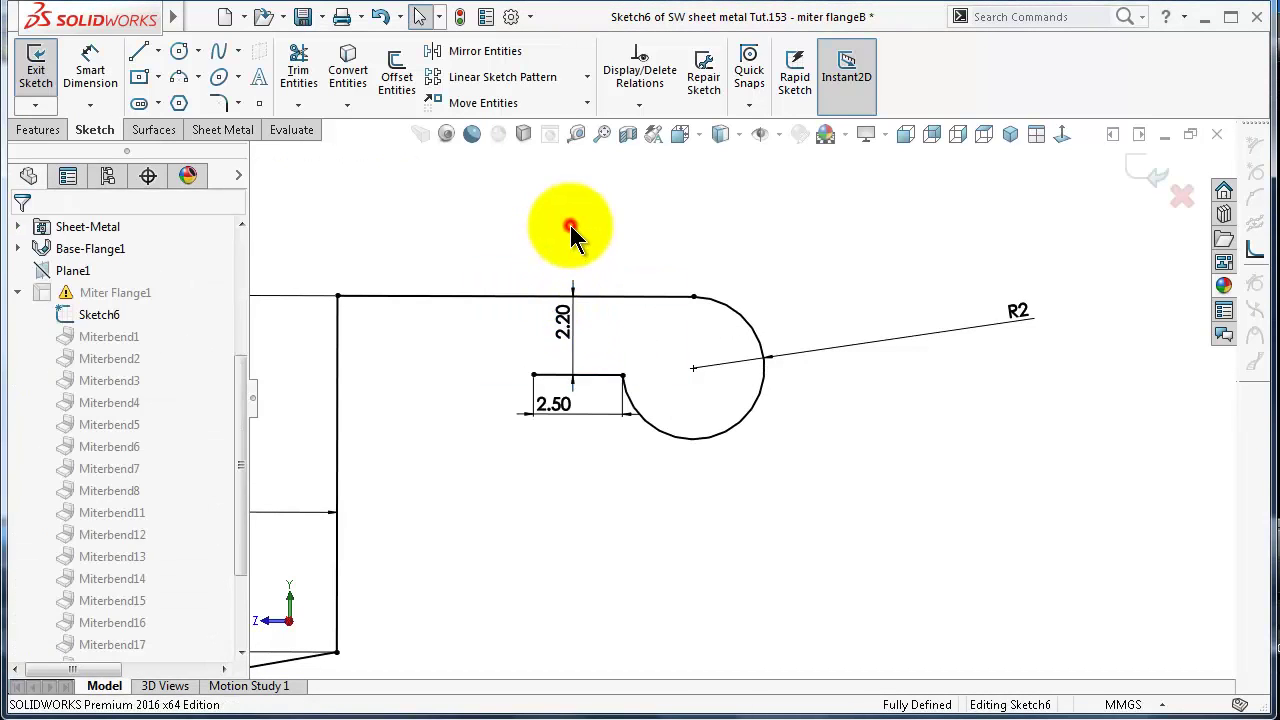
left_click(1142, 182)
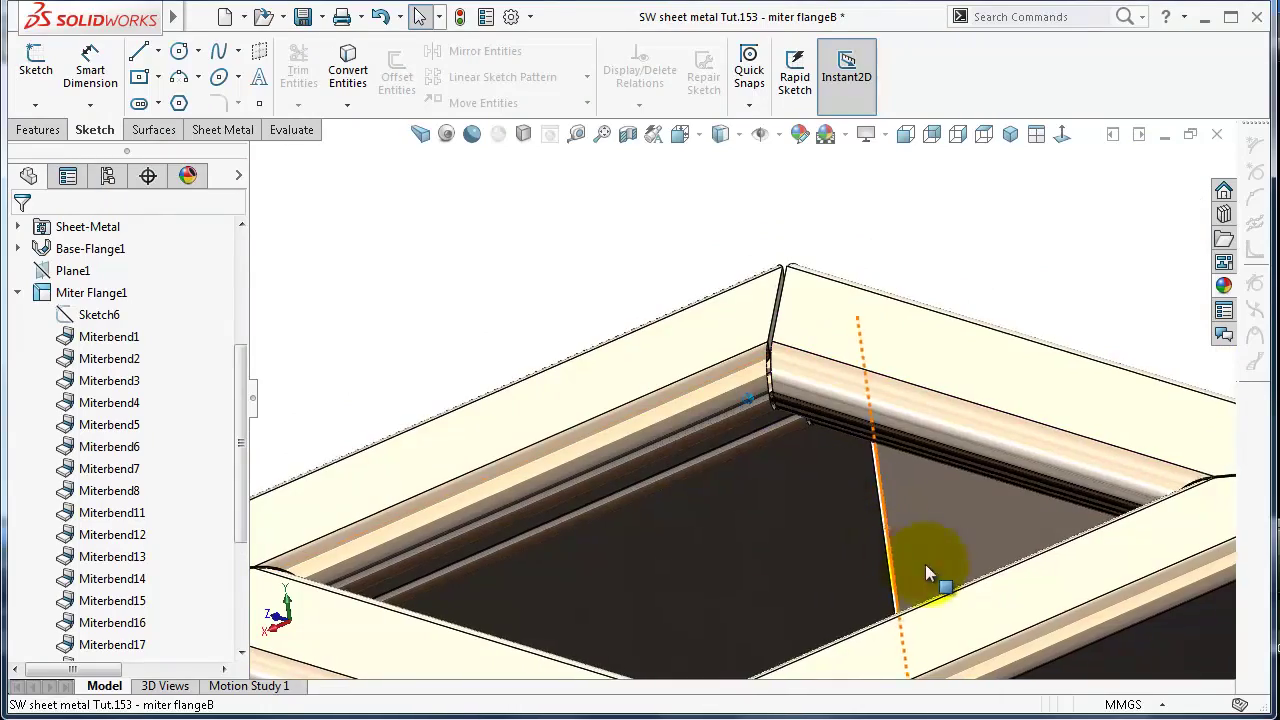
Section the model at the Front Plane to inspect the curled flange profile and mitred corner, and end the section view
left_click(627, 140)
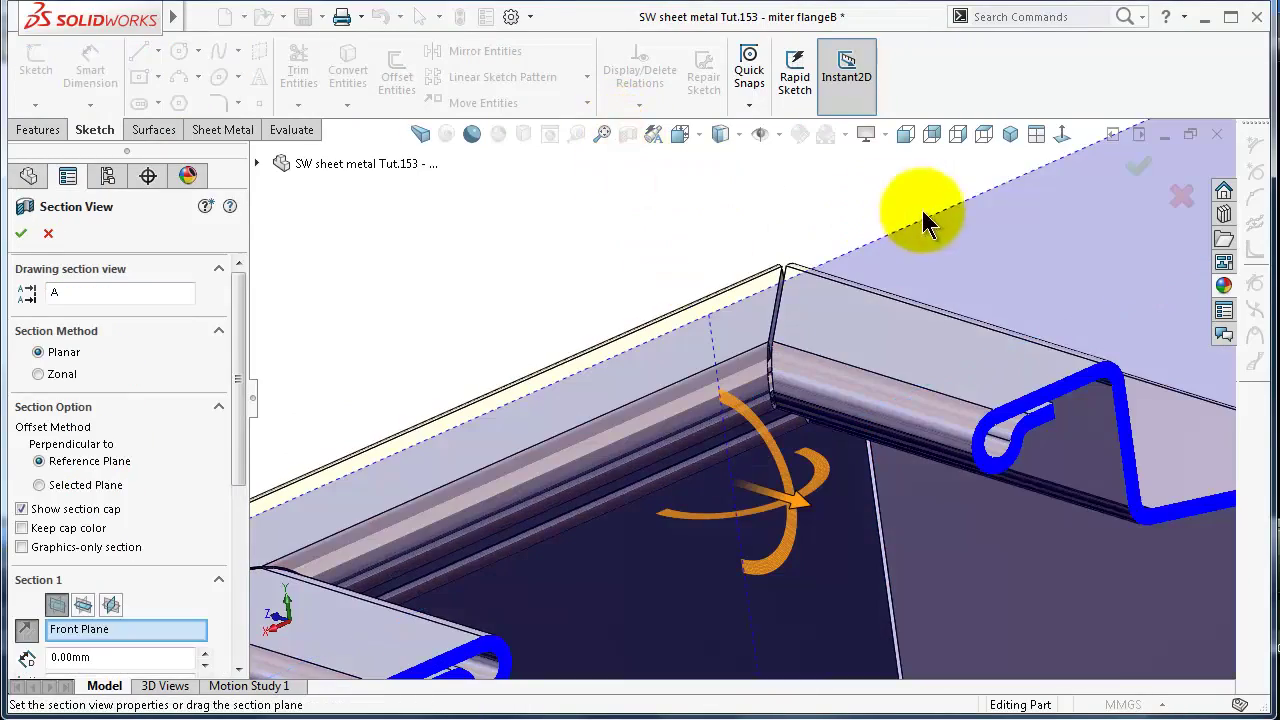
left_click(1137, 166)
middle_click_drag(1072, 255, 816, 272)
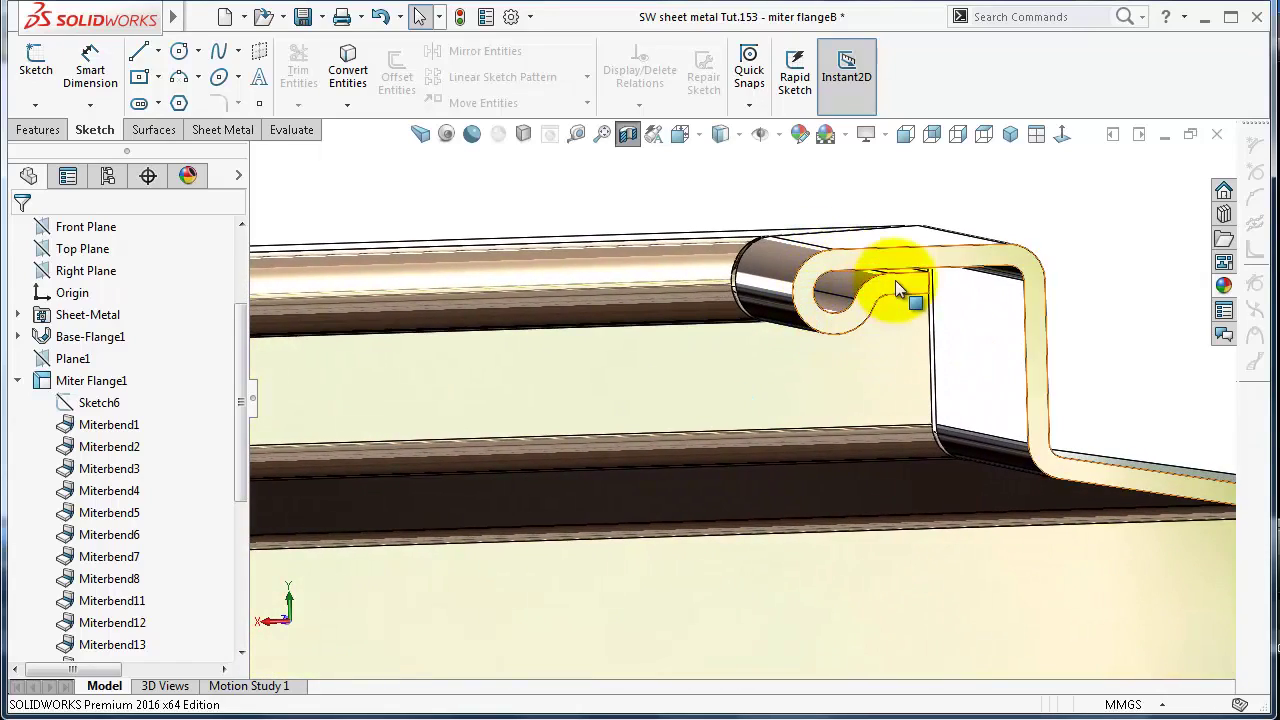
middle_click_drag(897, 285, 697, 290)
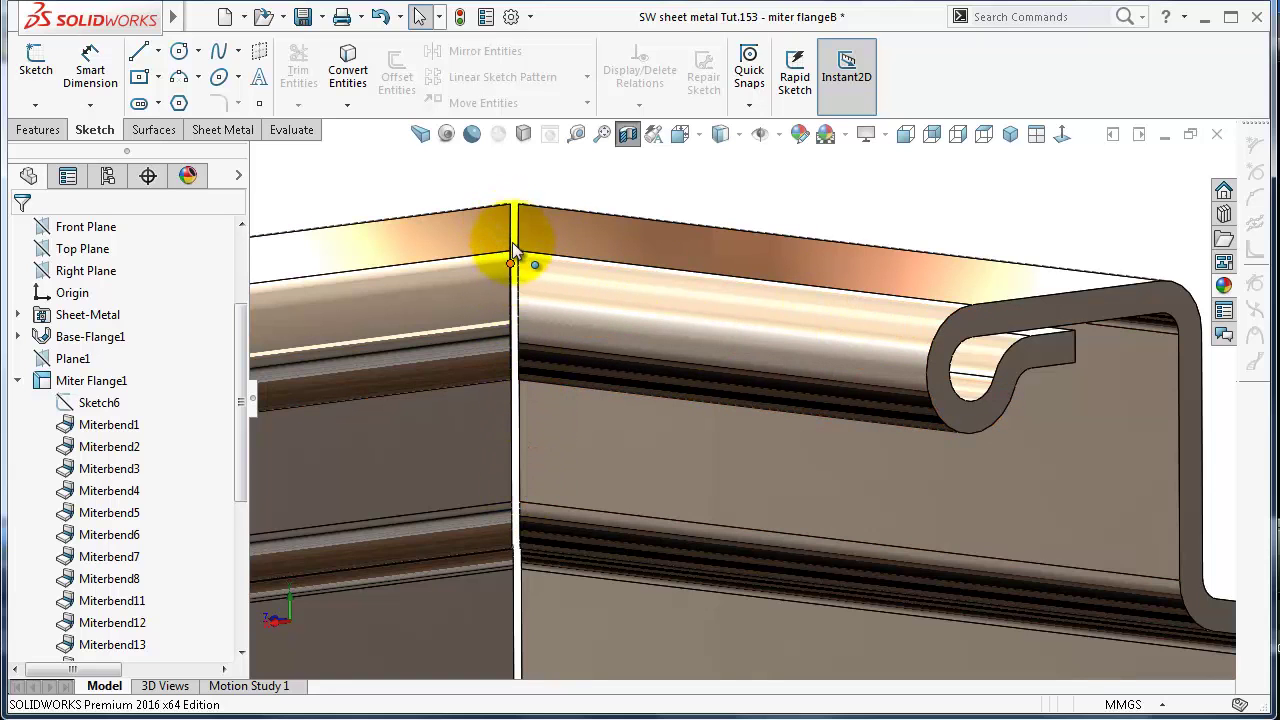
middle_click_drag(974, 227, 948, 237)
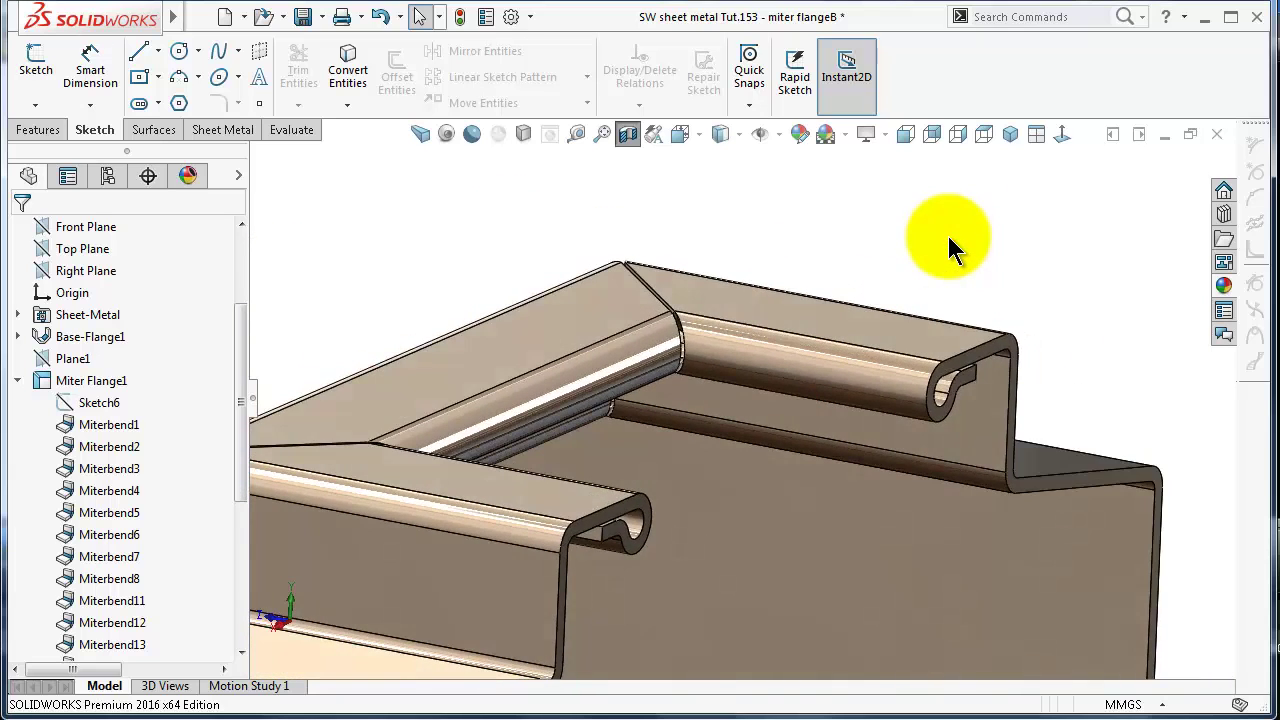
scroll(947, 233, "up", 3)
Edit Sketch6 again, convert the R2 arc and the 2.50 mm line to construction geometry, and exit the sketch
left_click(100, 402)
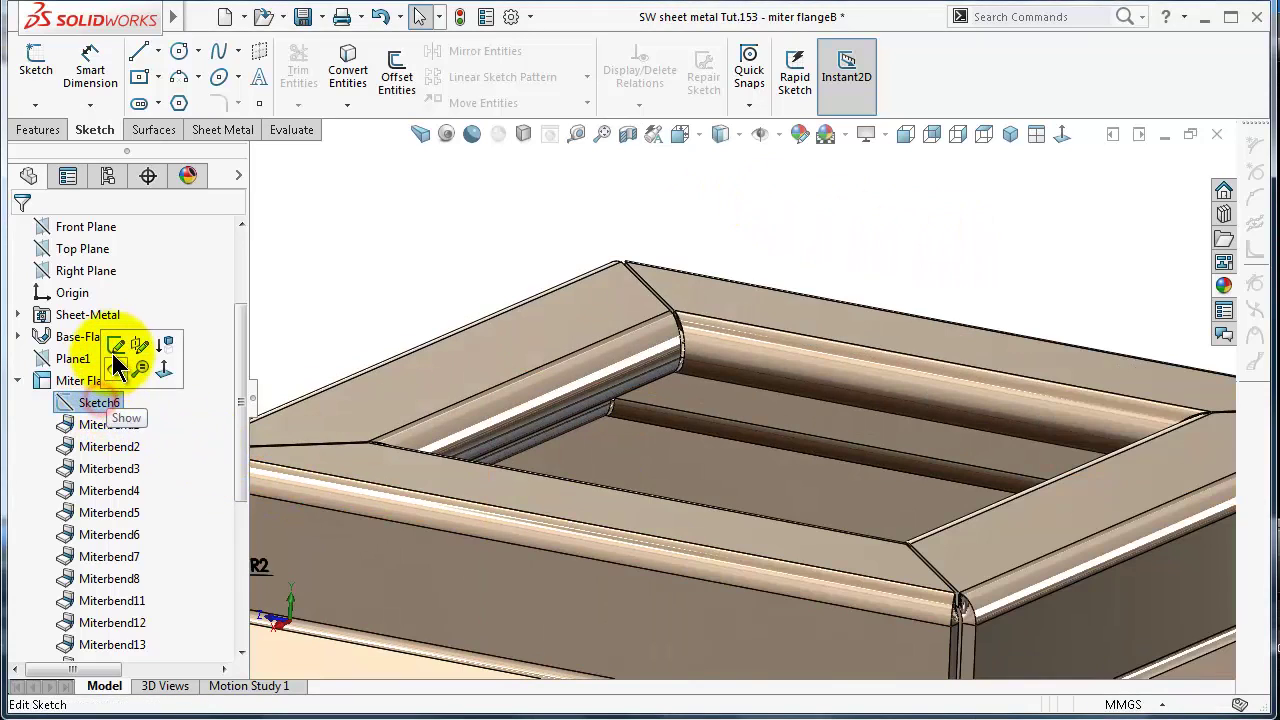
left_click(113, 357)
scroll(580, 330, "down", 4)
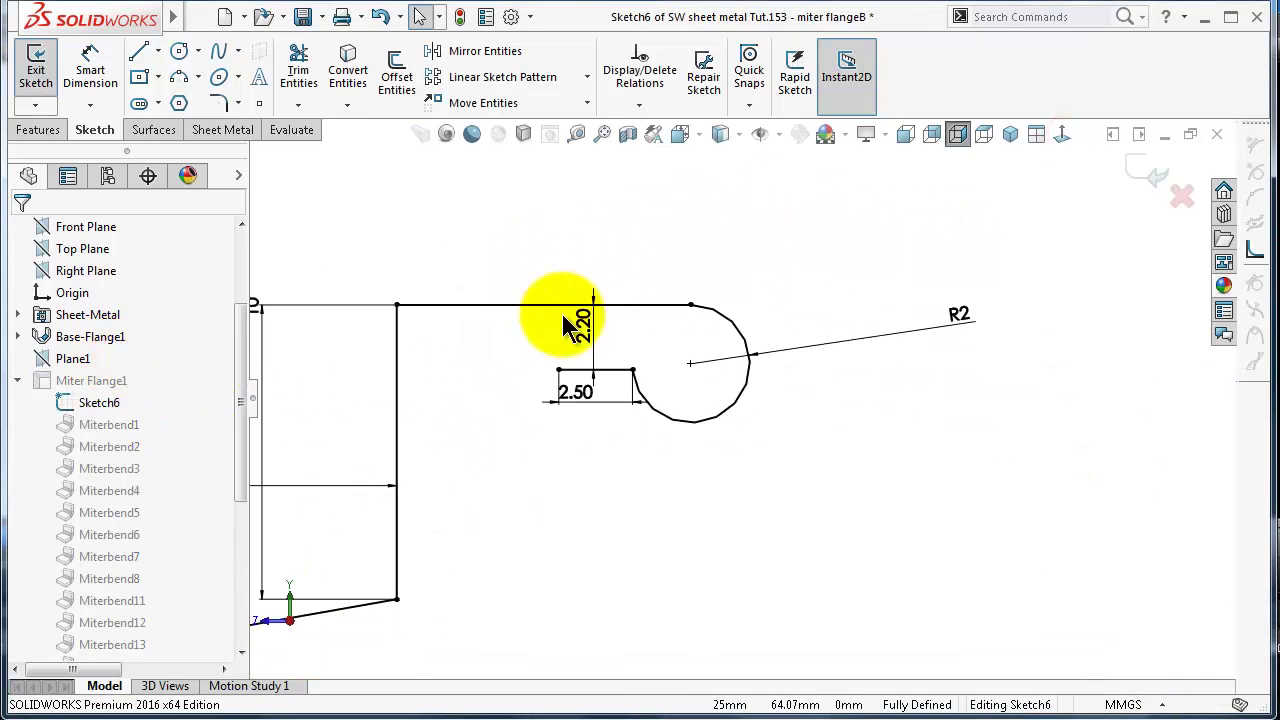
left_click(590, 343)
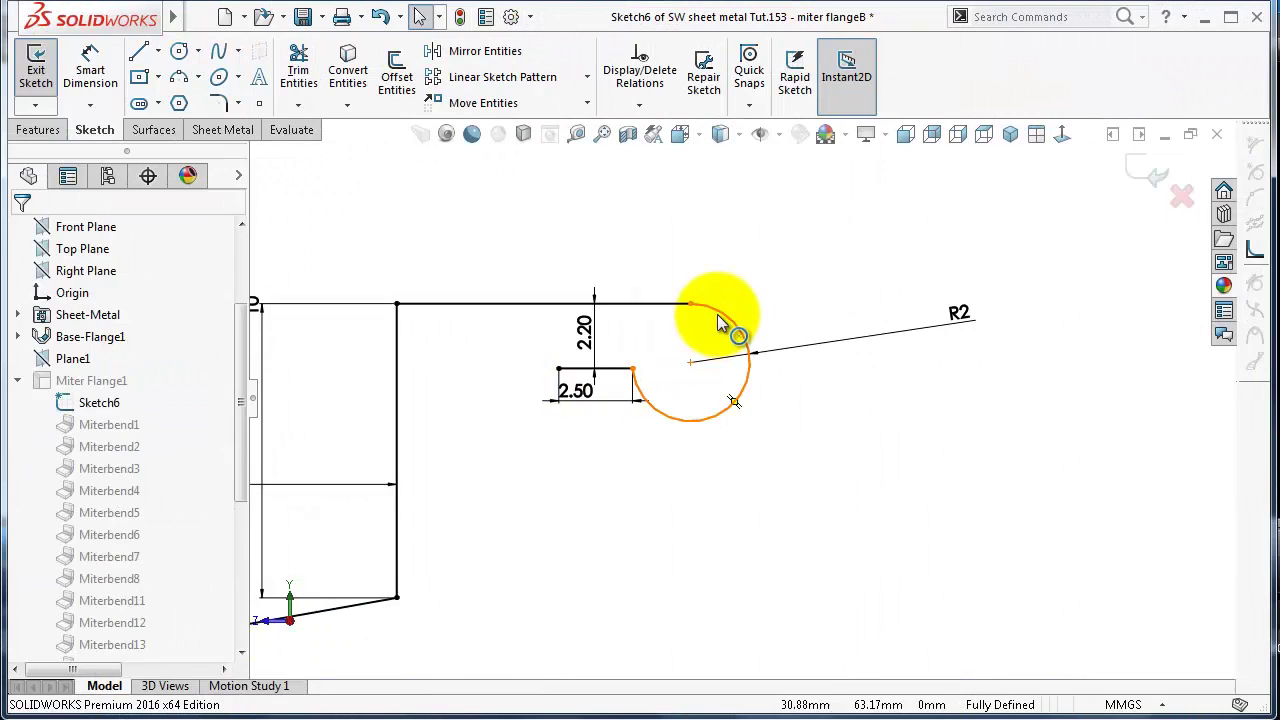
left_click(718, 323)
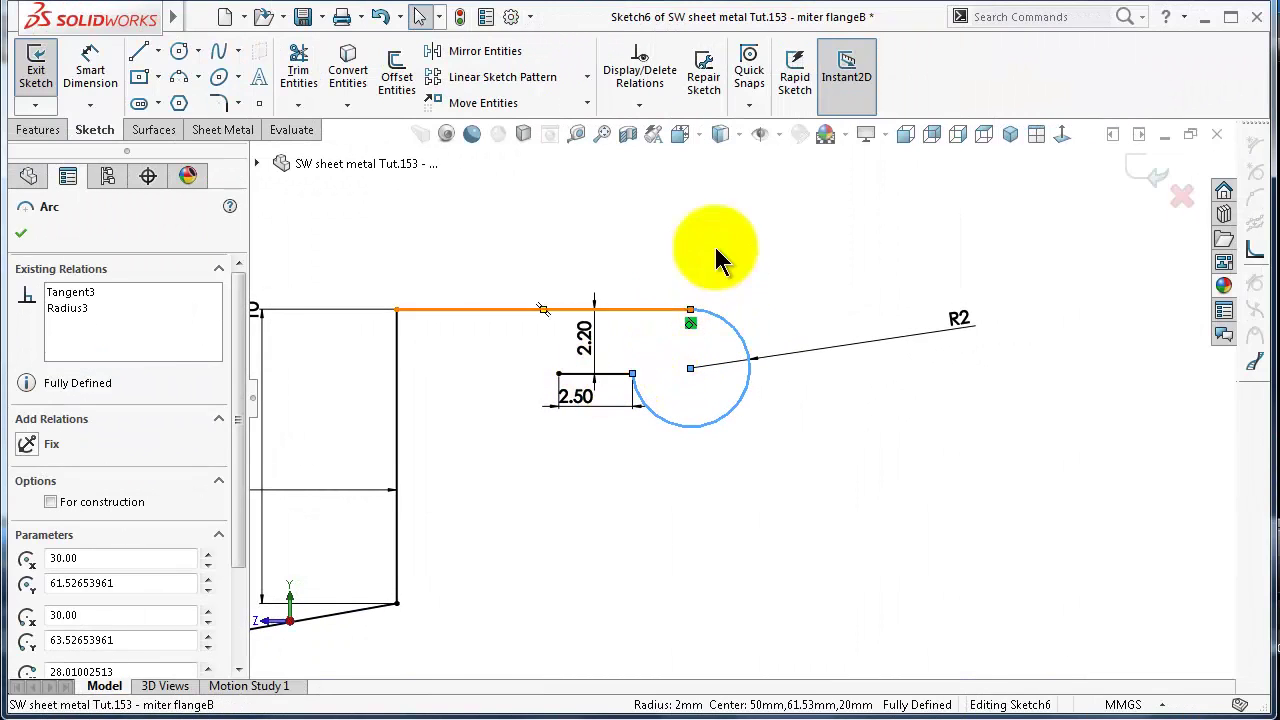
left_click(688, 238)
left_click(712, 323)
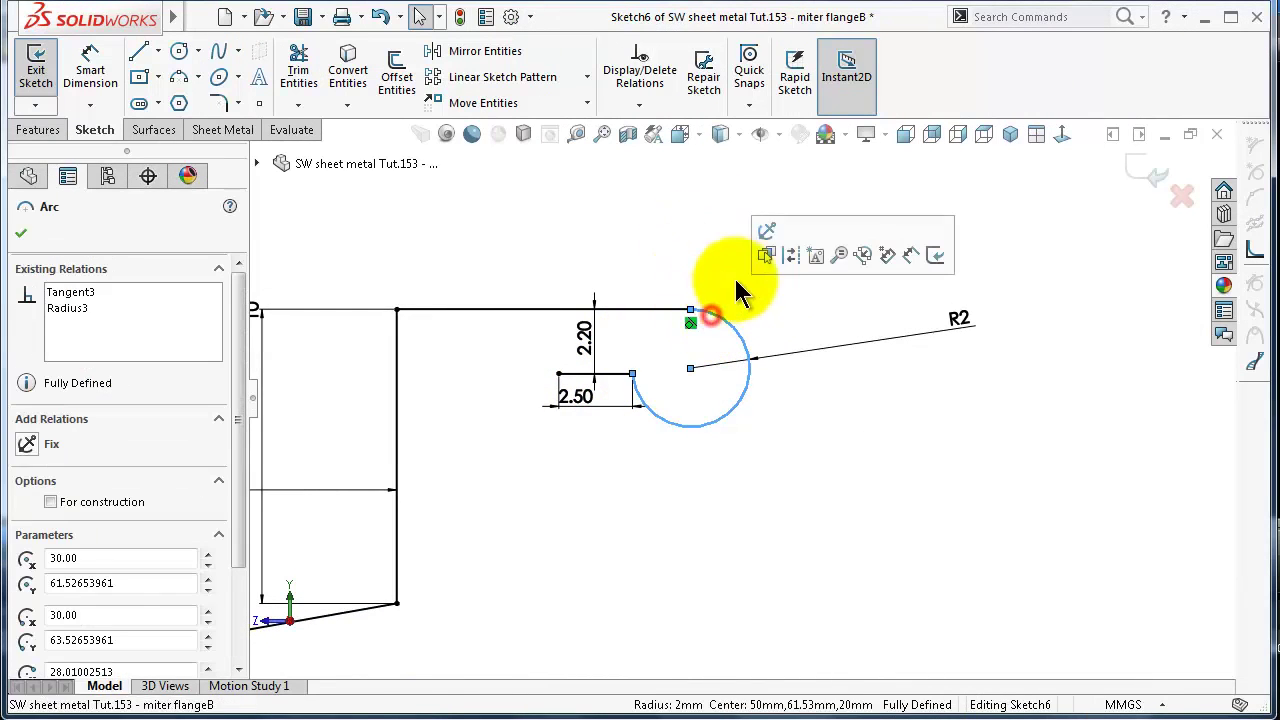
left_click(786, 254)
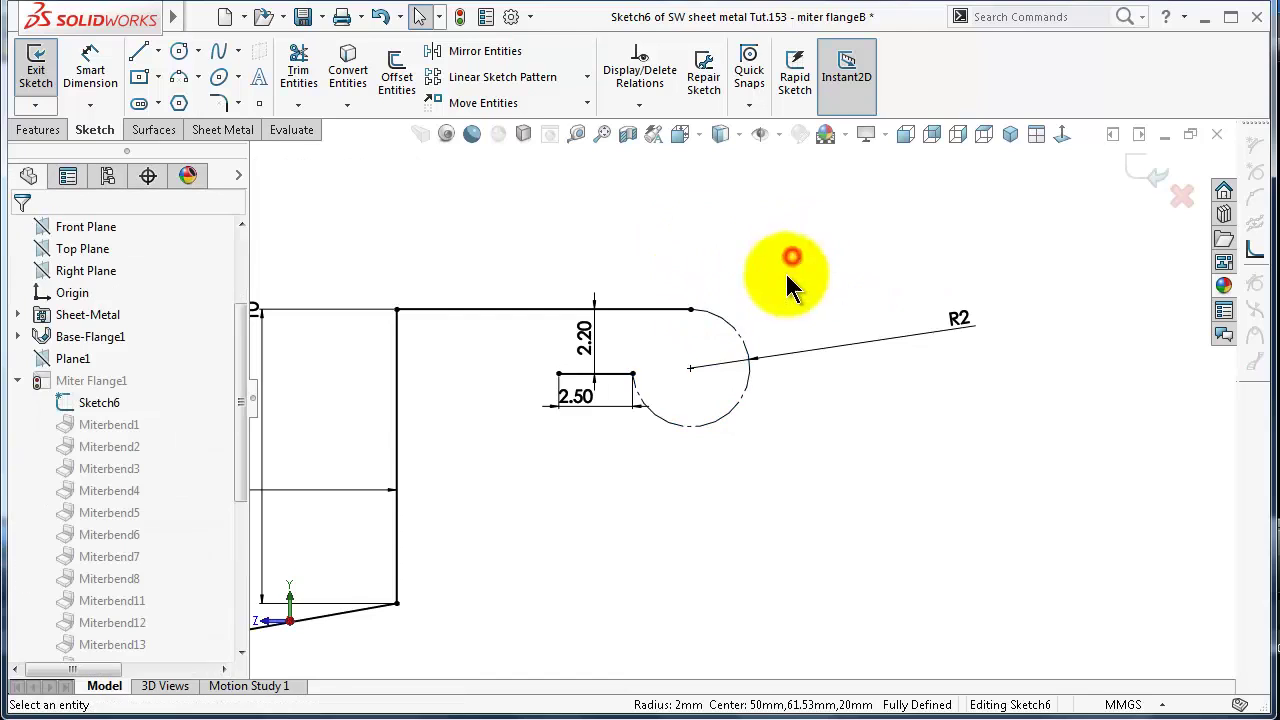
left_click(622, 375)
left_click(706, 316)
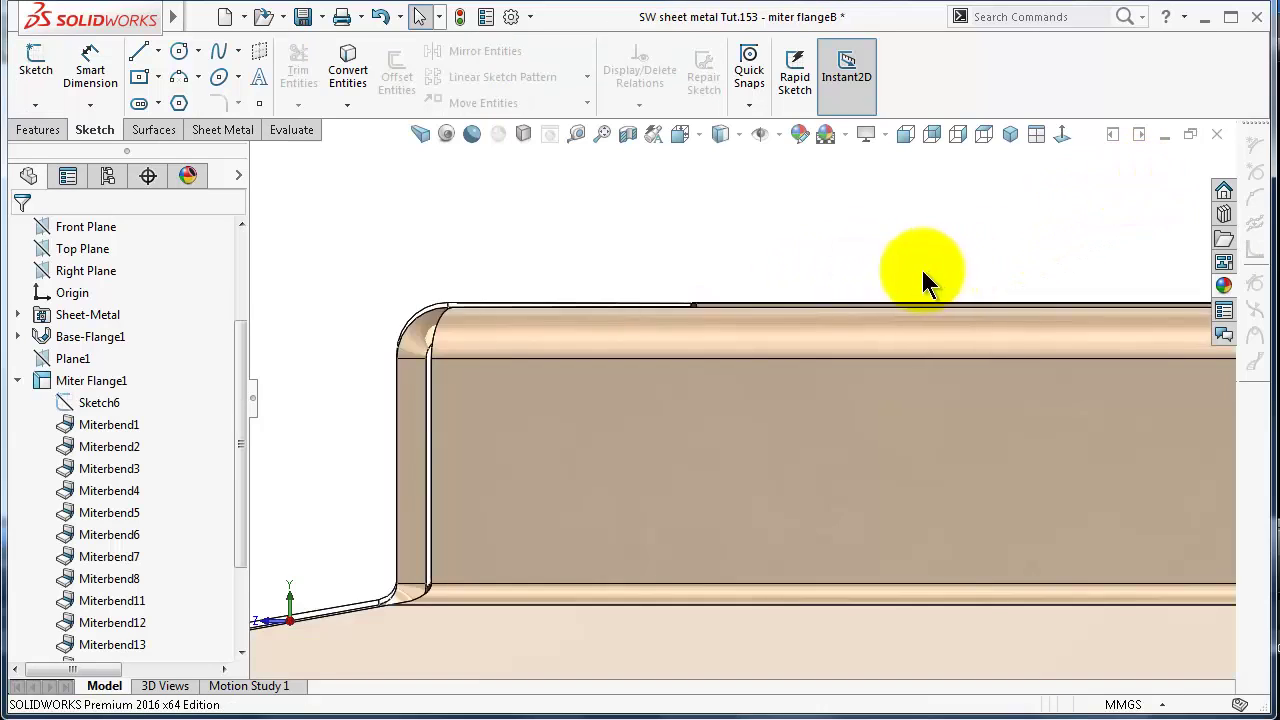
Start a Hem on the inner edge of one top flange and choose the teardrop type
middle_click_drag(922, 272, 872, 311)
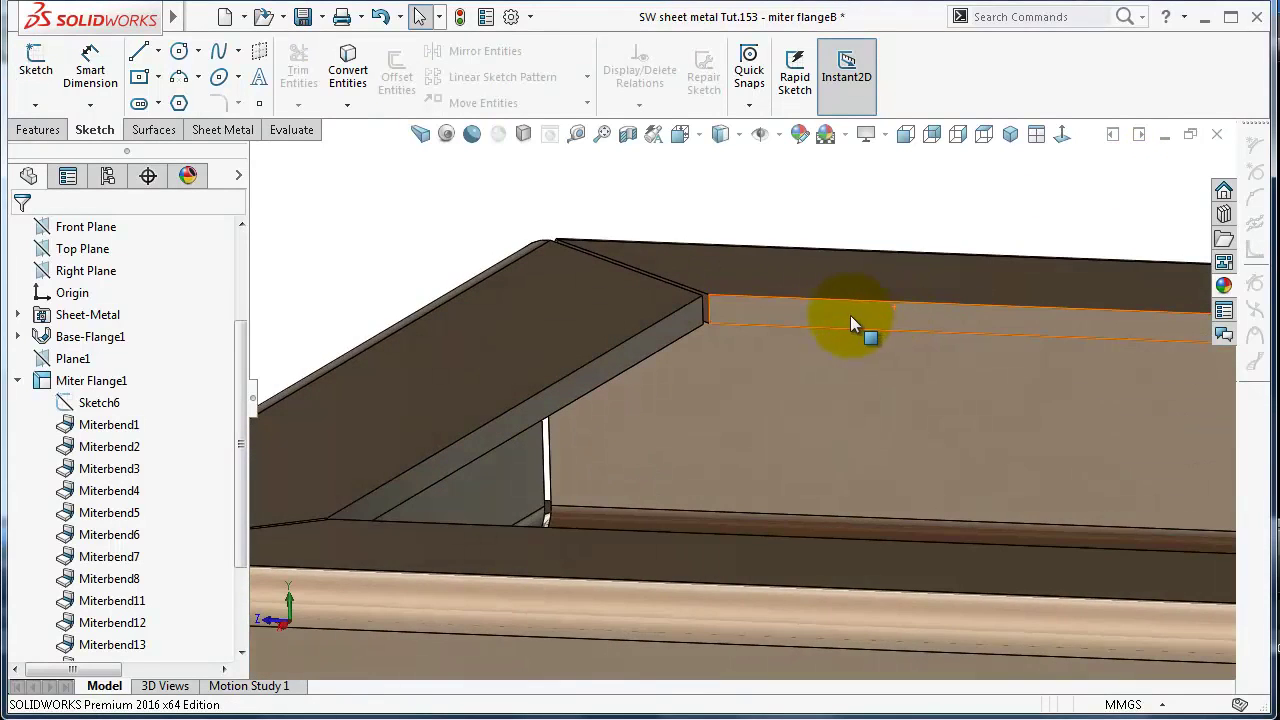
scroll(848, 315, "down", 1)
scroll(836, 316, "up", 1)
middle_click_drag(652, 356, 648, 362)
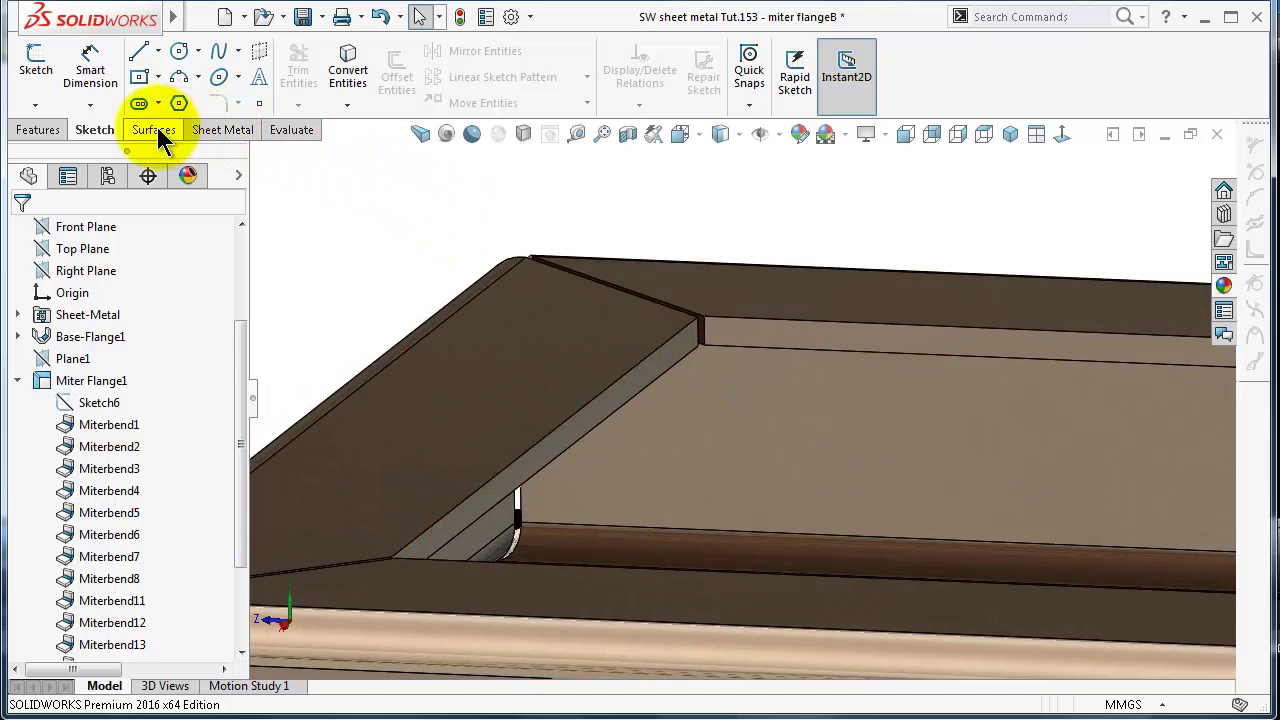
middle_click_drag(656, 220, 684, 252)
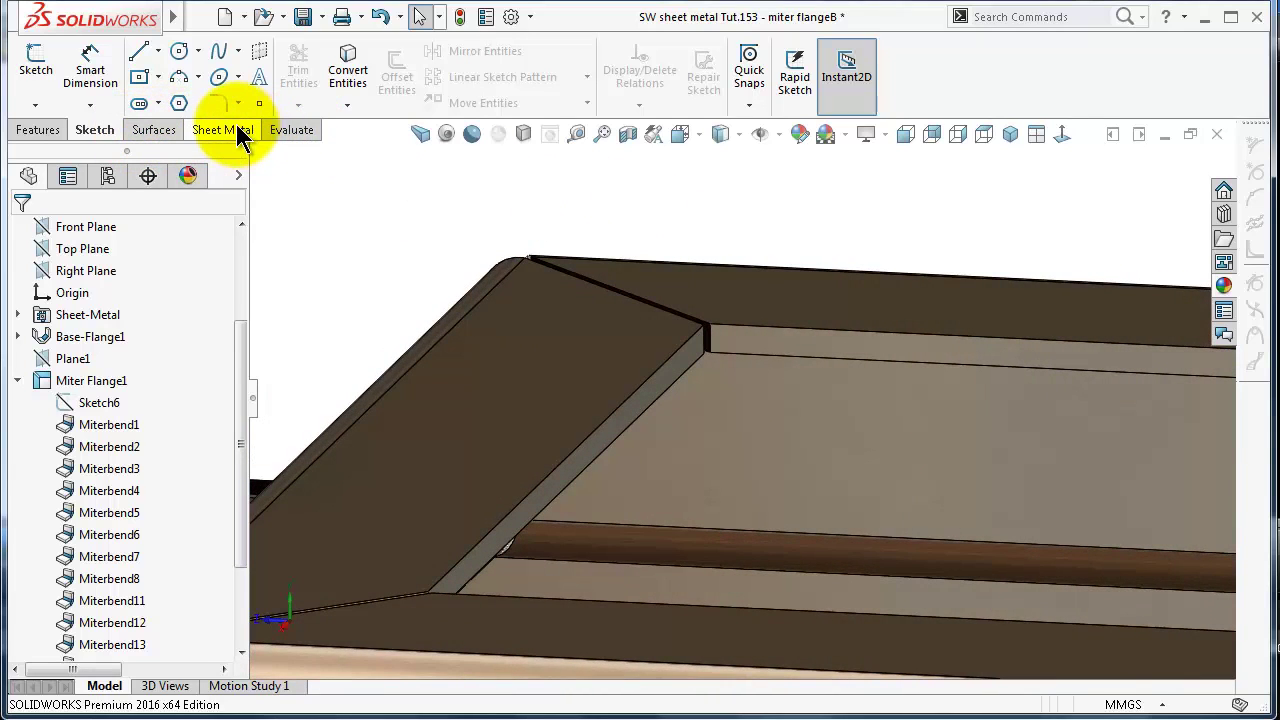
left_click(244, 133)
left_click(247, 106)
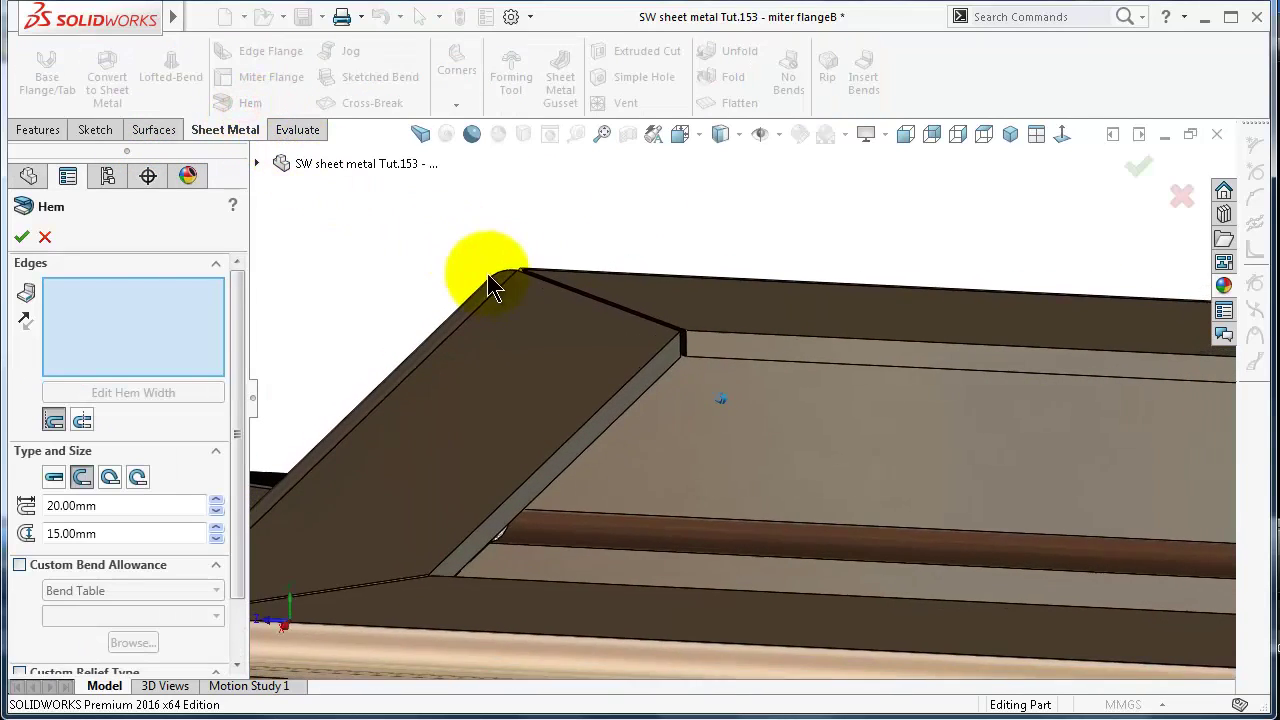
left_click(737, 346)
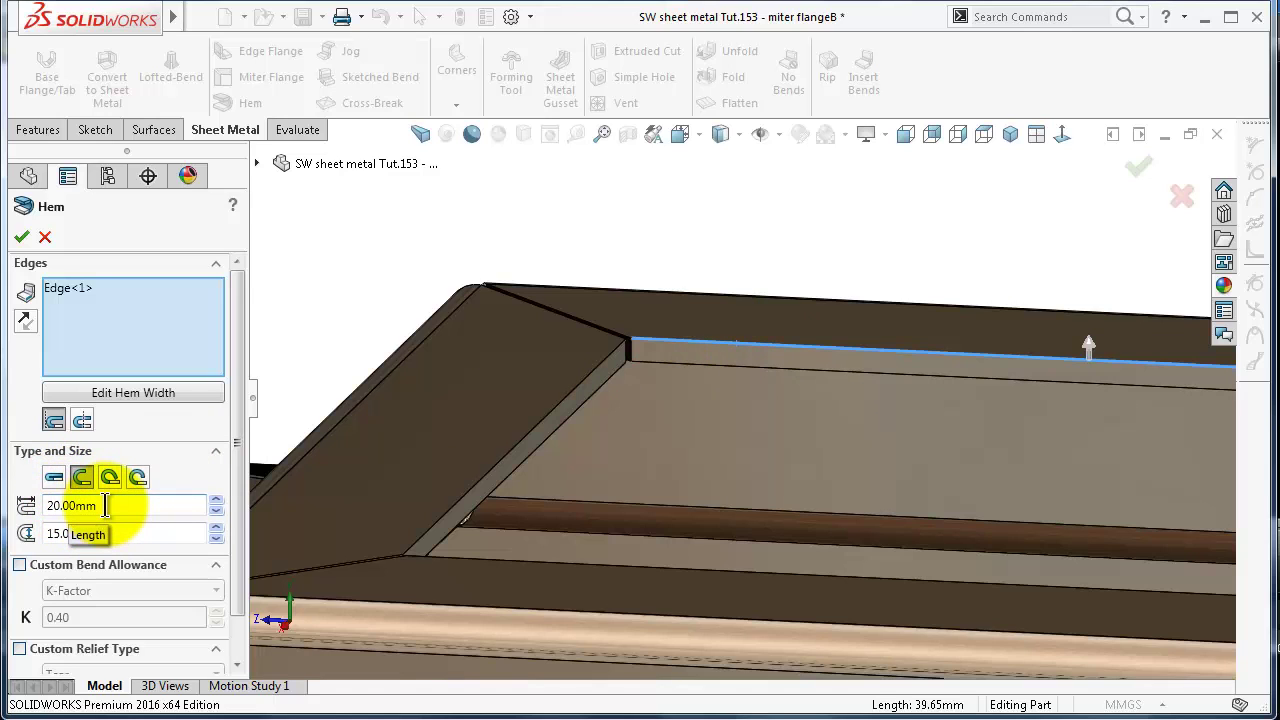
left_click_drag(48, 506, 128, 500)
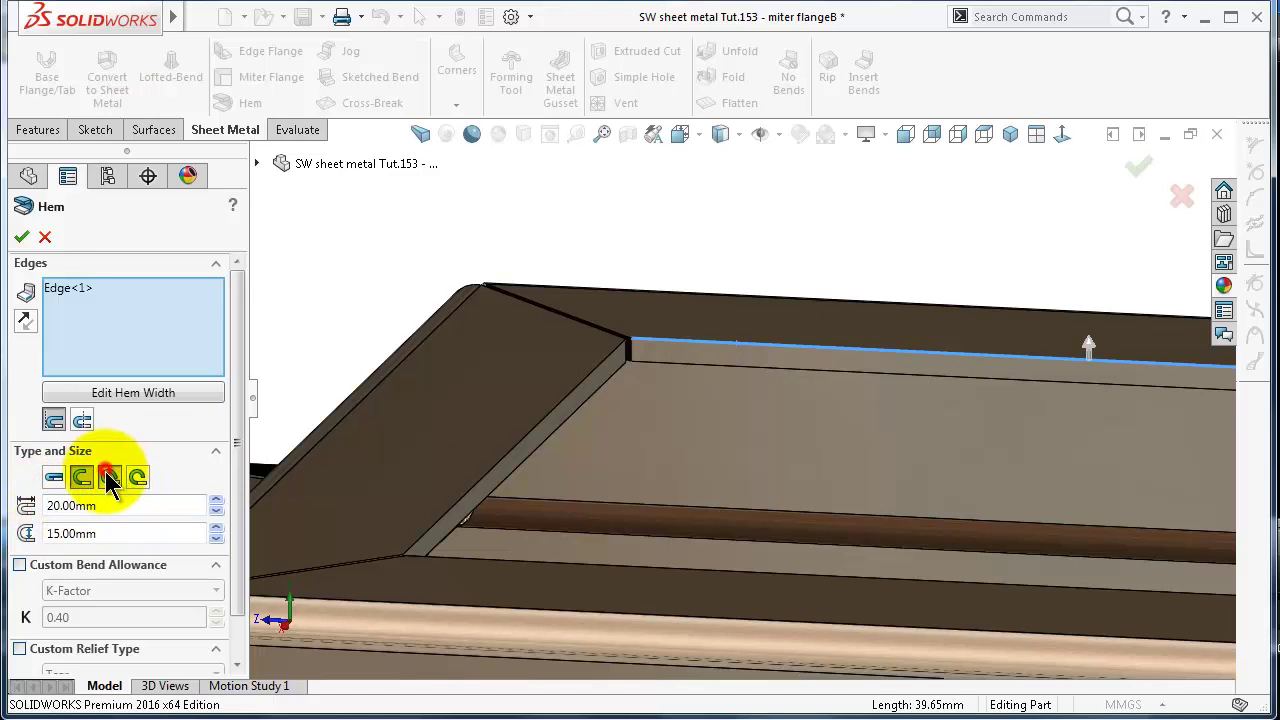
left_click(108, 477)
middle_click_drag(950, 398, 880, 440)
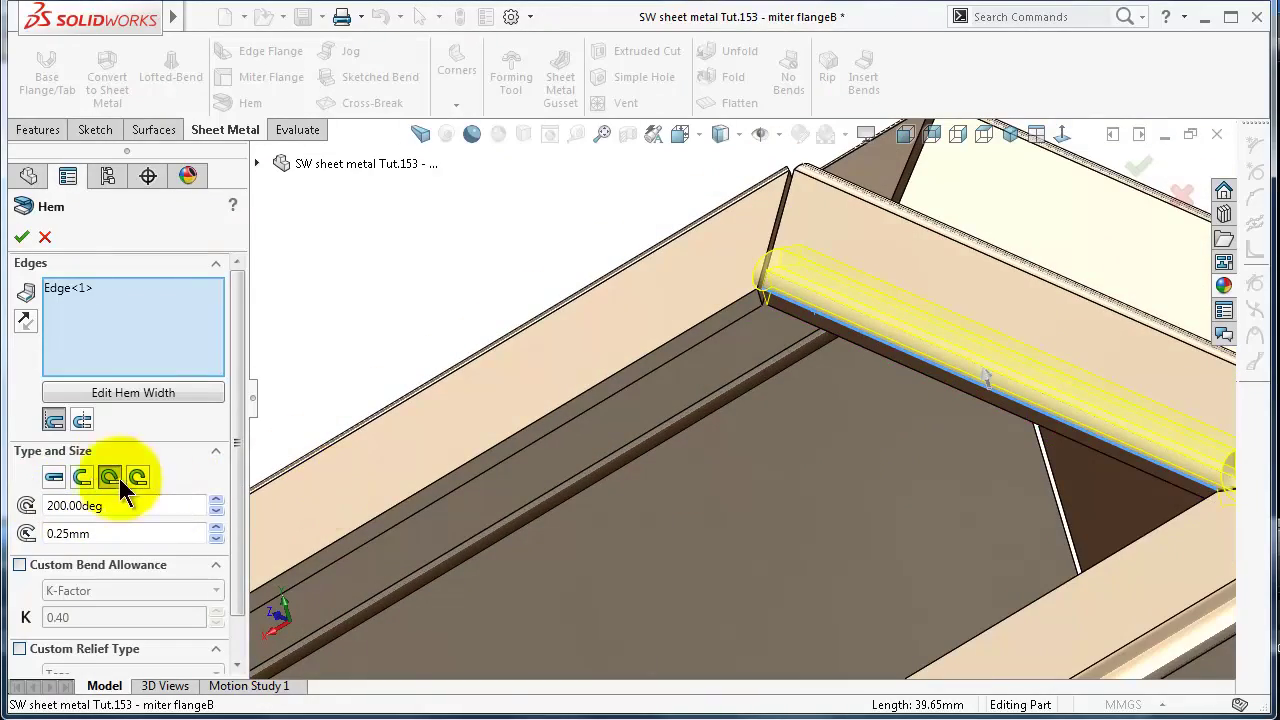
Reverse the hem direction, add the adjoining flange's inner edge, and try to apply the teardrop hem
left_click(25, 322)
middle_click_drag(628, 404, 770, 350)
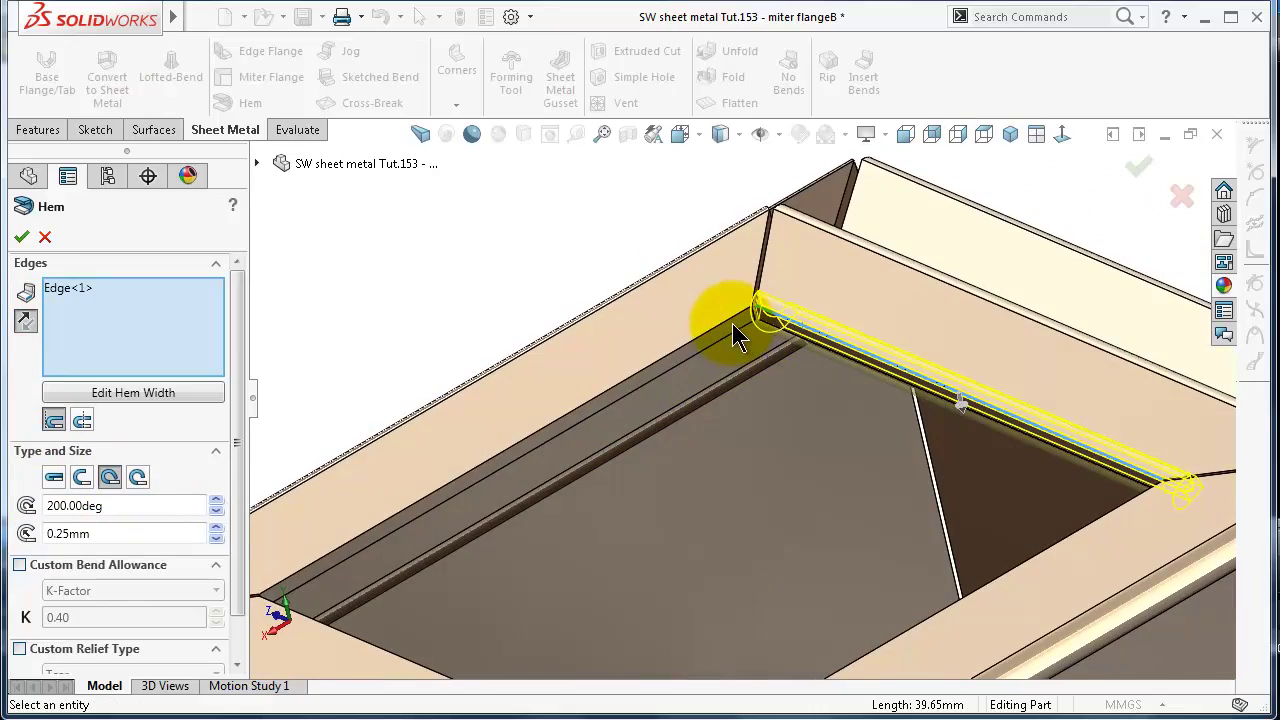
left_click(733, 328)
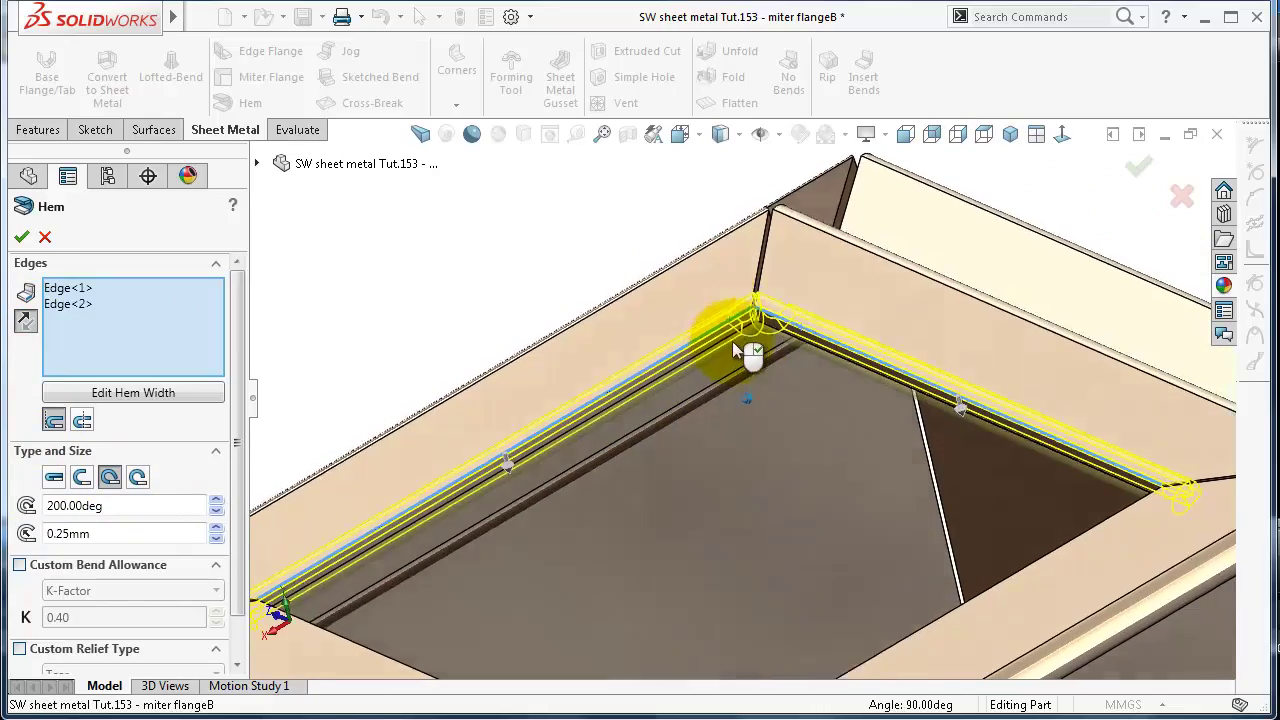
middle_click_drag(732, 341, 730, 462)
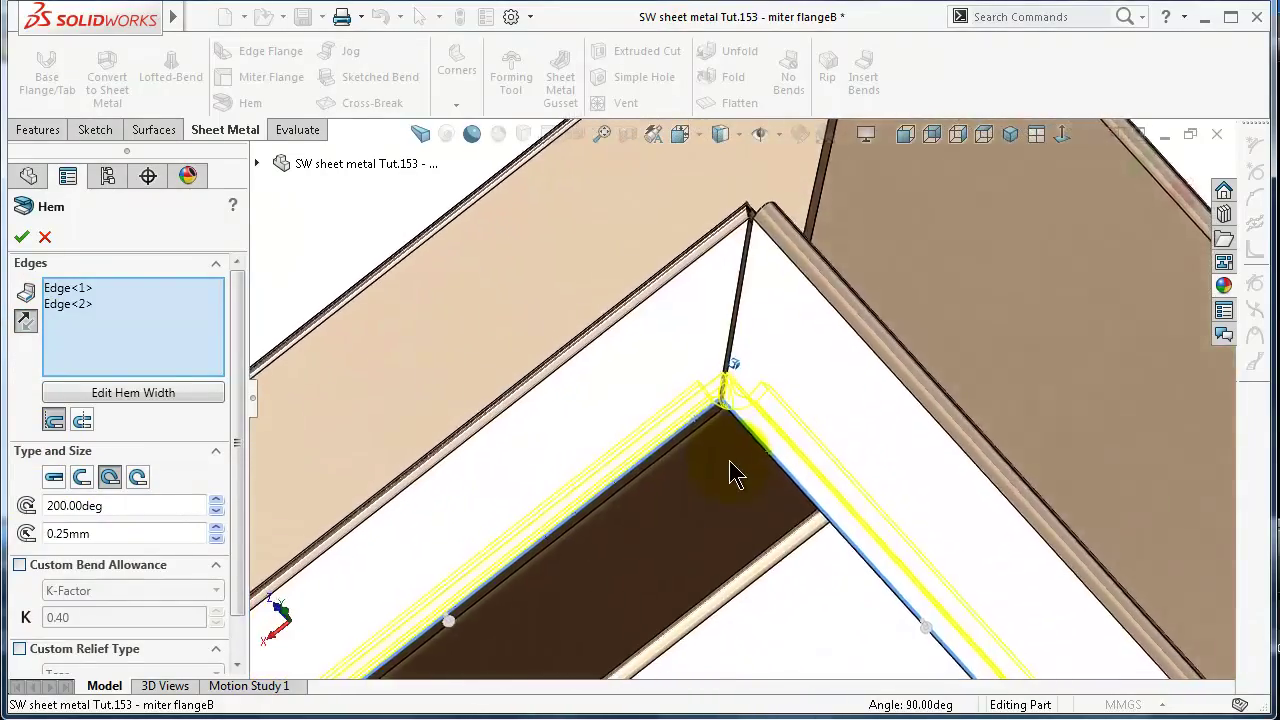
scroll(735, 470, "down", 5)
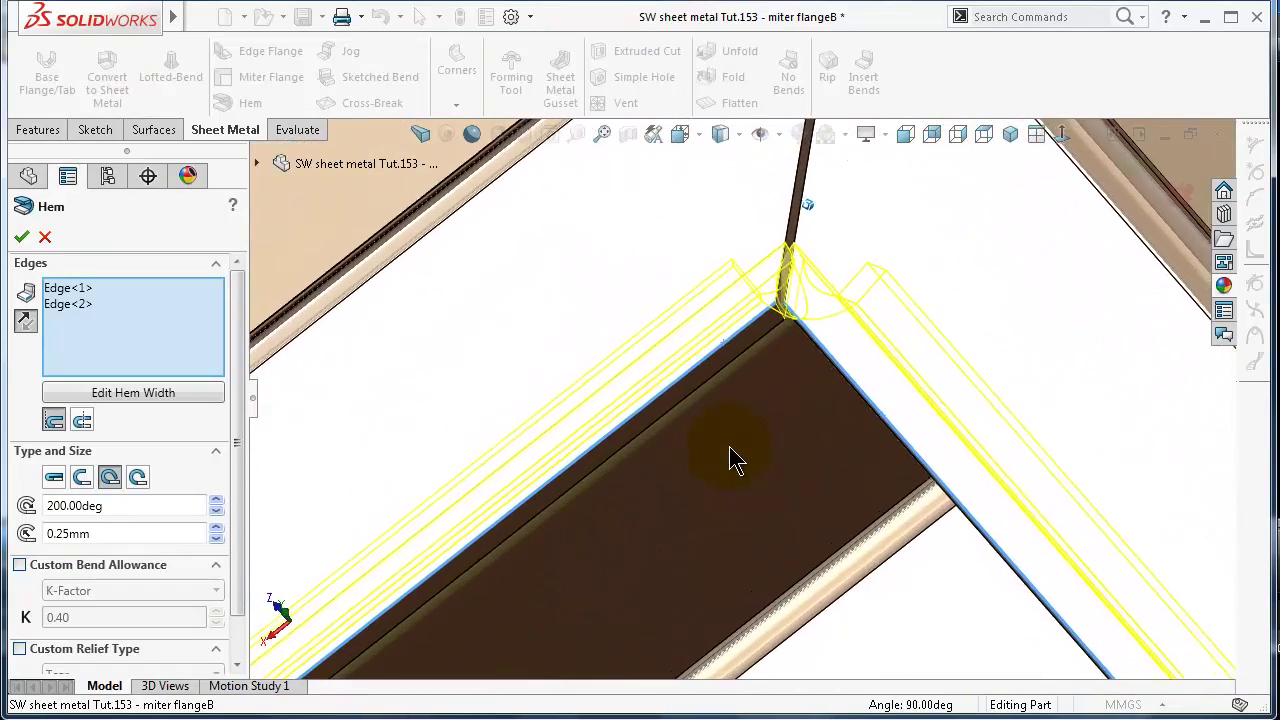
left_click(22, 237)
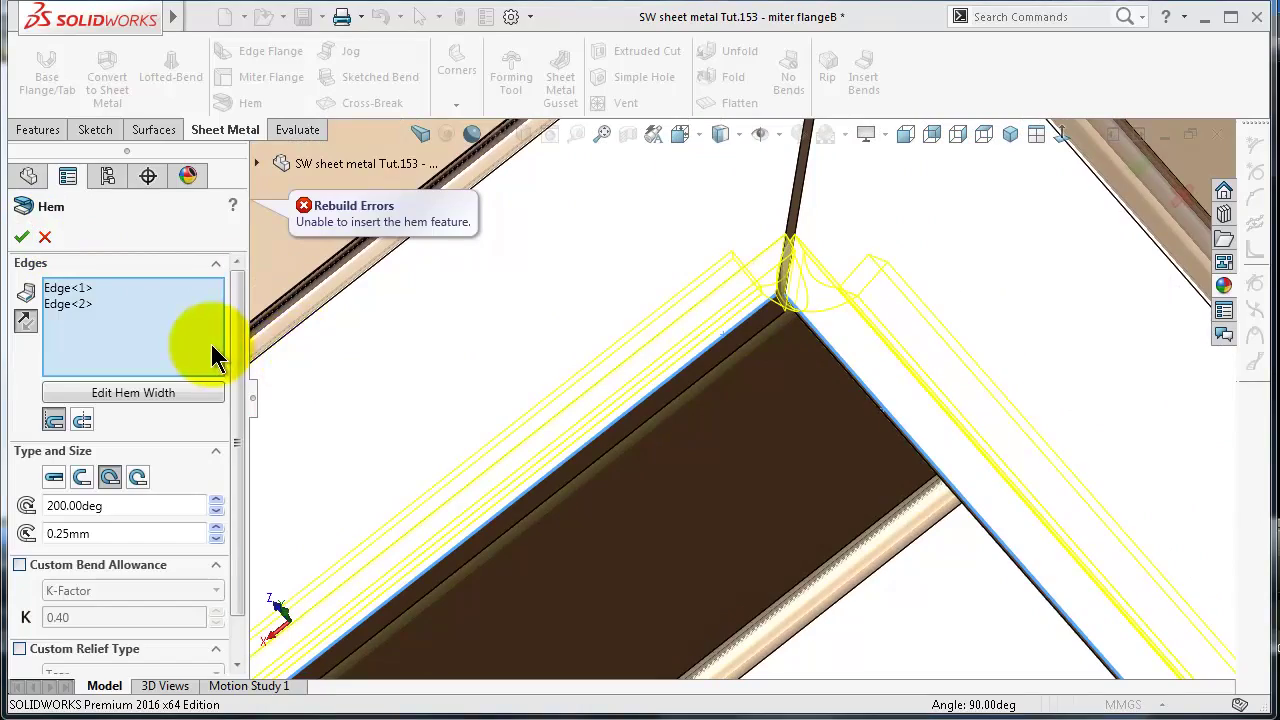
scroll(814, 292, "up", 4)
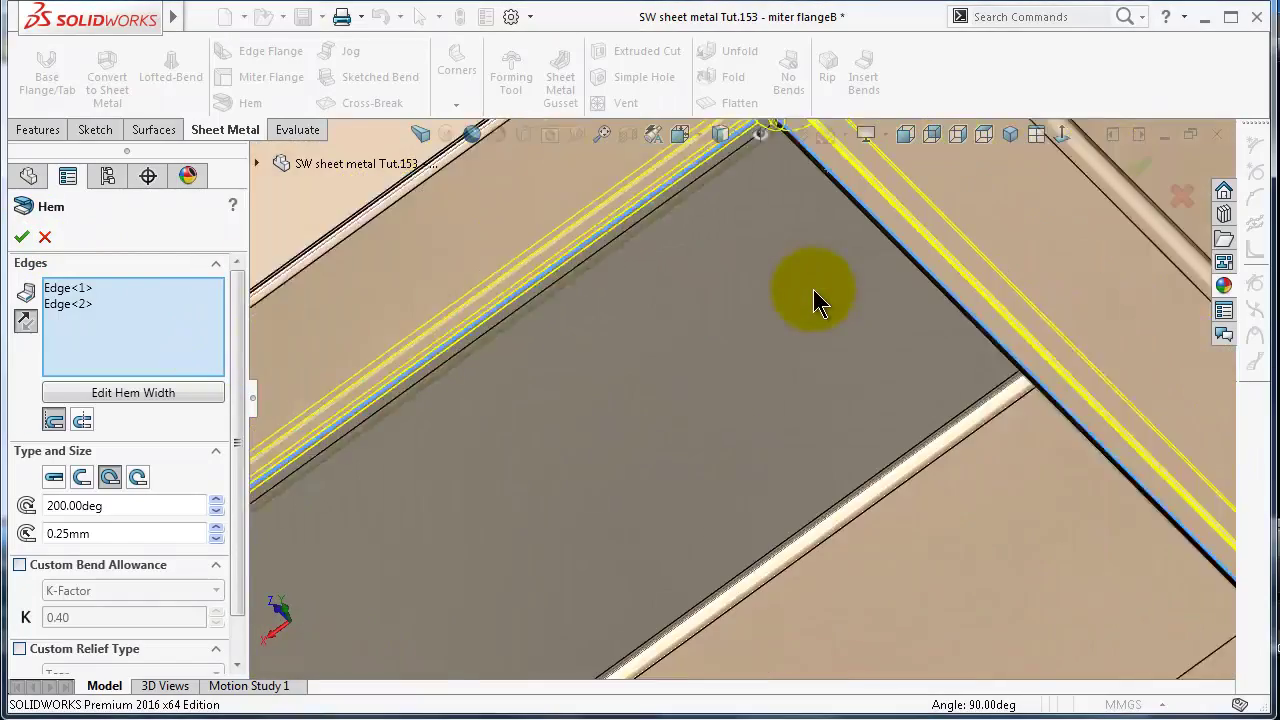
Set the hem to Bend Outside, switch its type to Rolled, and apply it to both inner edges
left_click(82, 421)
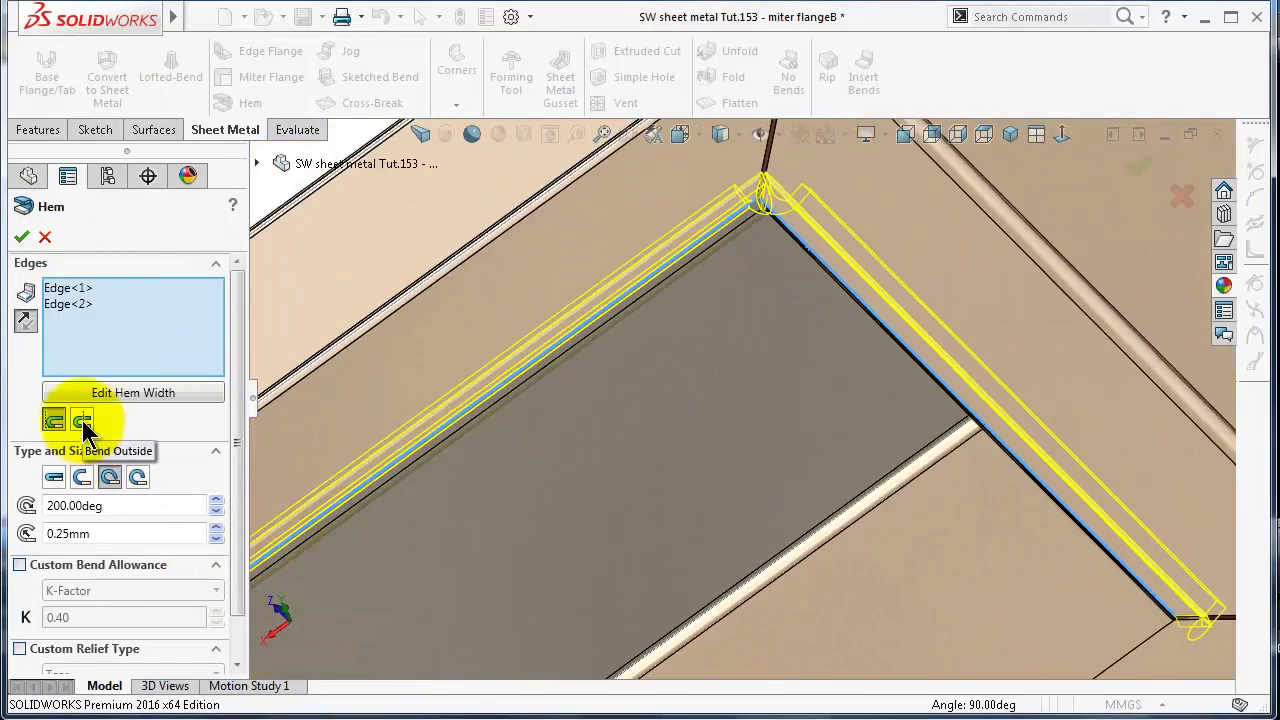
scroll(788, 271, "up", 5)
scroll(787, 266, "down", 4)
scroll(680, 428, "down", 2)
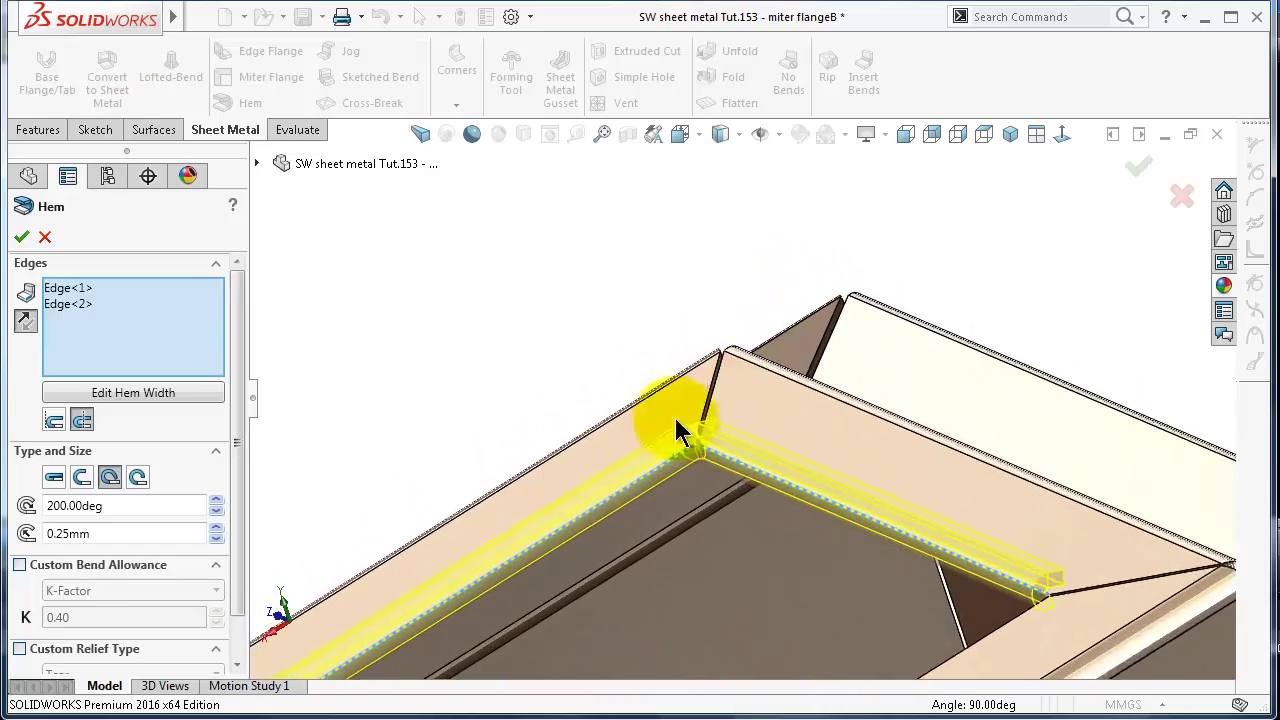
left_click(138, 477)
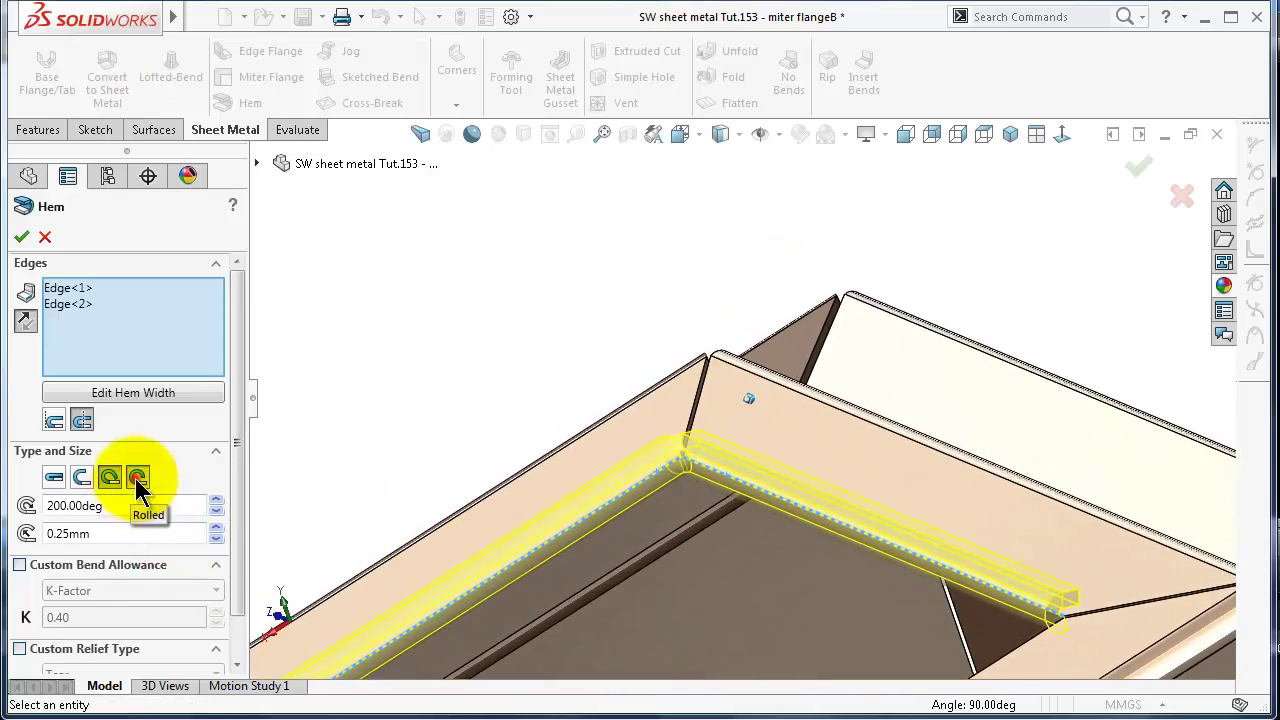
scroll(615, 456, "down", 2)
scroll(620, 455, "down", 2)
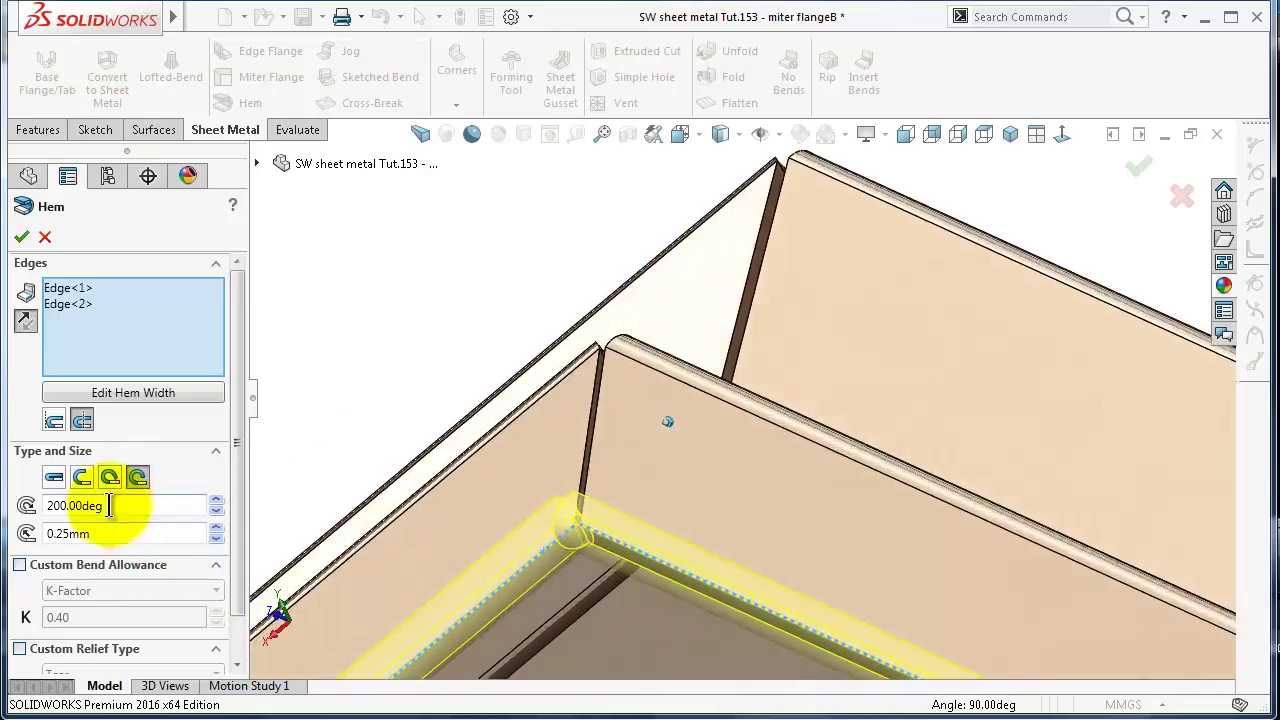
scroll(560, 560, "down", 5)
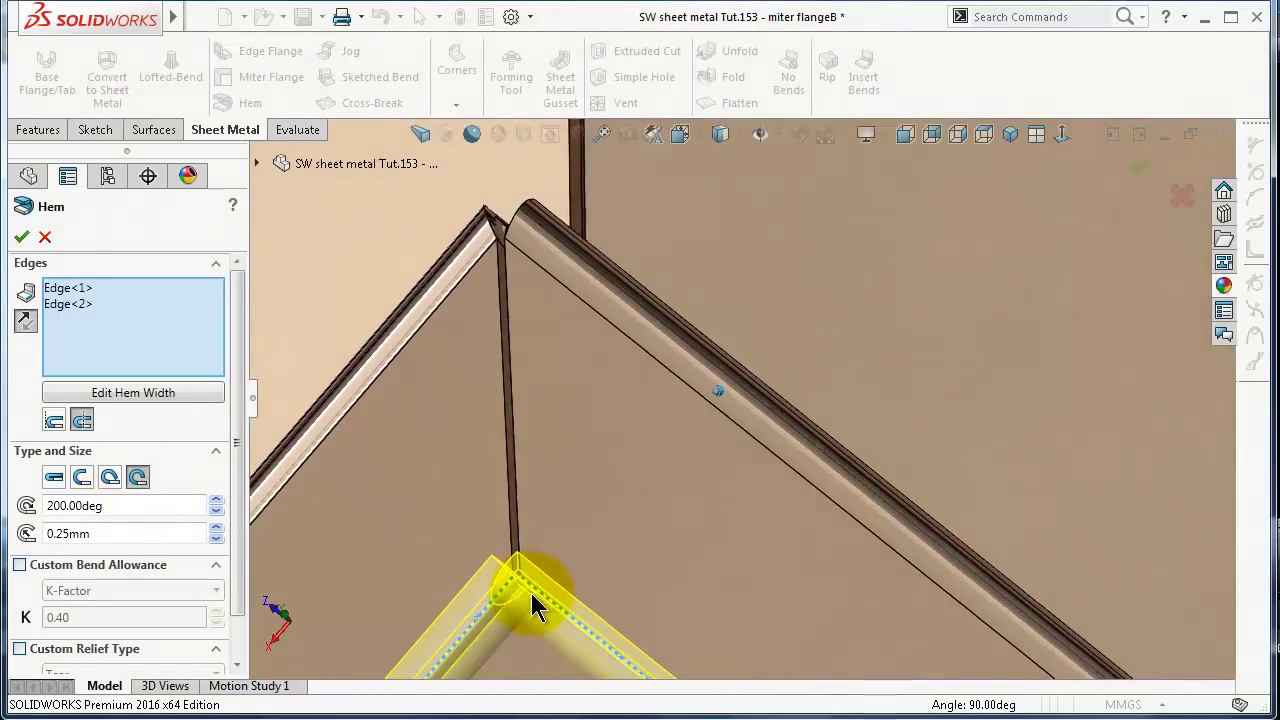
left_click(21, 237)
Check the corner where the two hems meet, reopen Hem1 for editing, and set its angle to 201 degrees
scroll(521, 580, "down", 4)
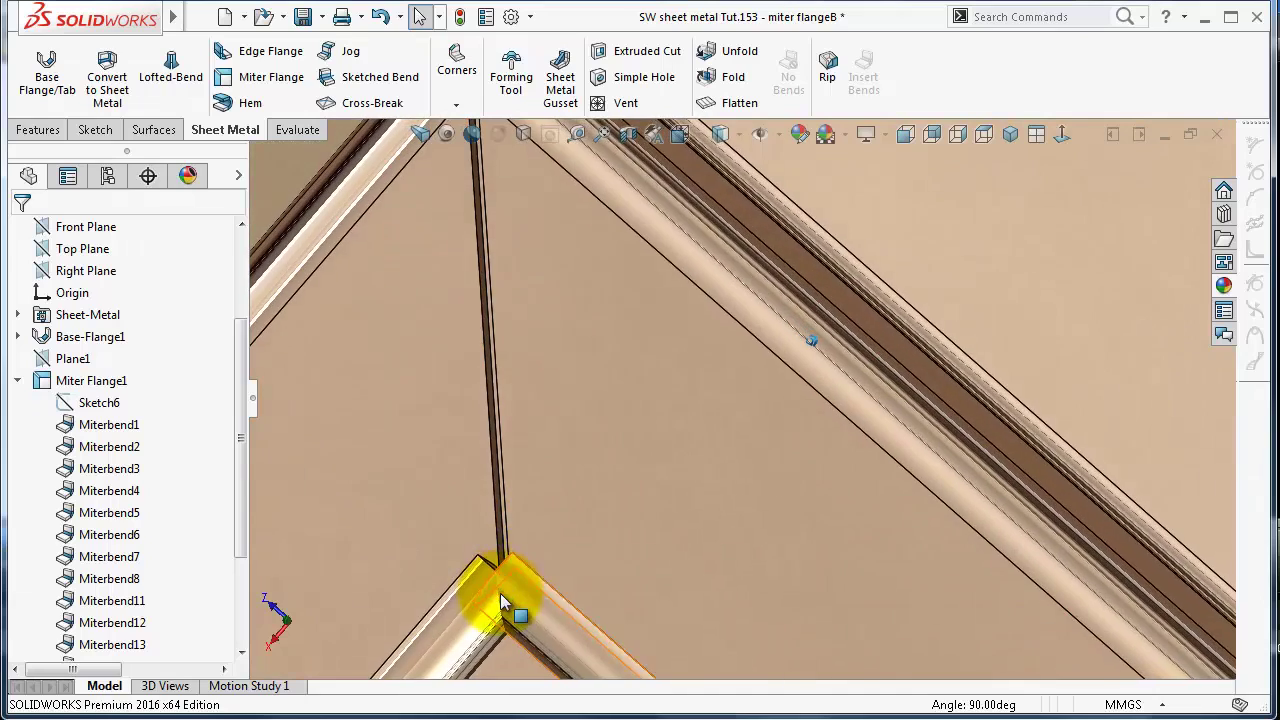
mouse_move(501, 600)
middle_mouse_down()
mouse_move(506, 555)
mouse_move(501, 583)
middle_mouse_up()
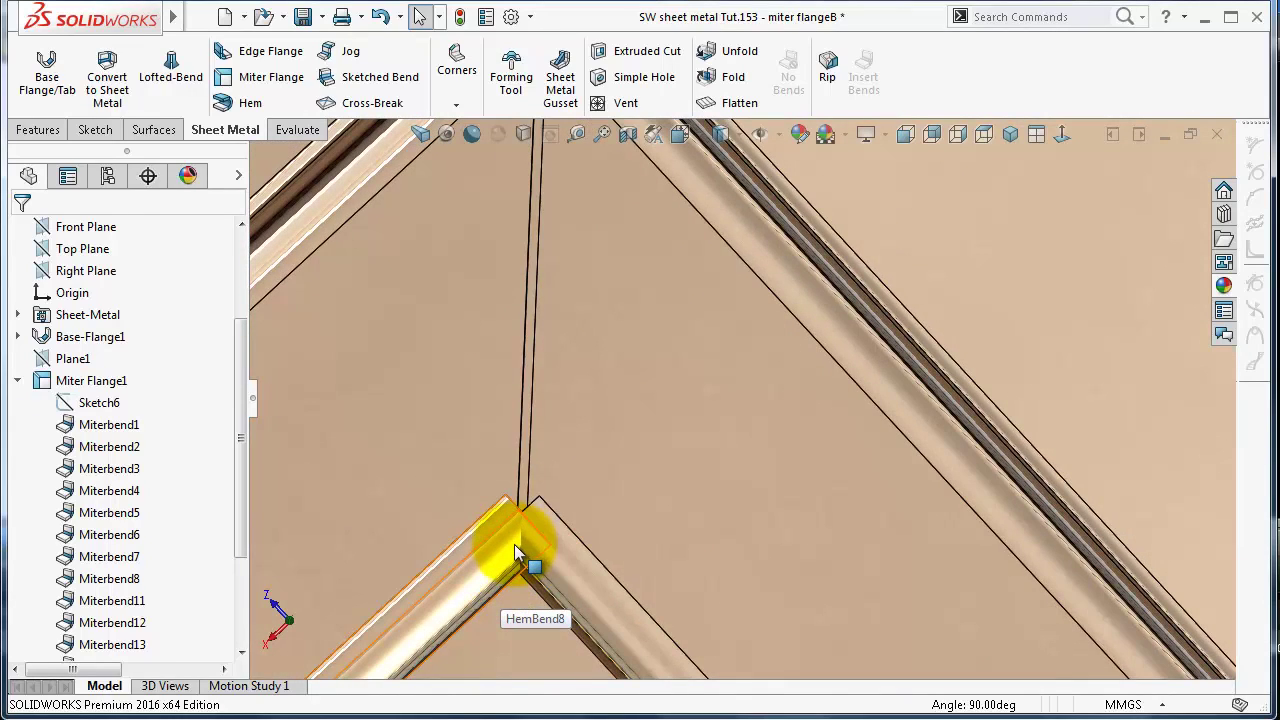
middle_click_drag(517, 555, 528, 500)
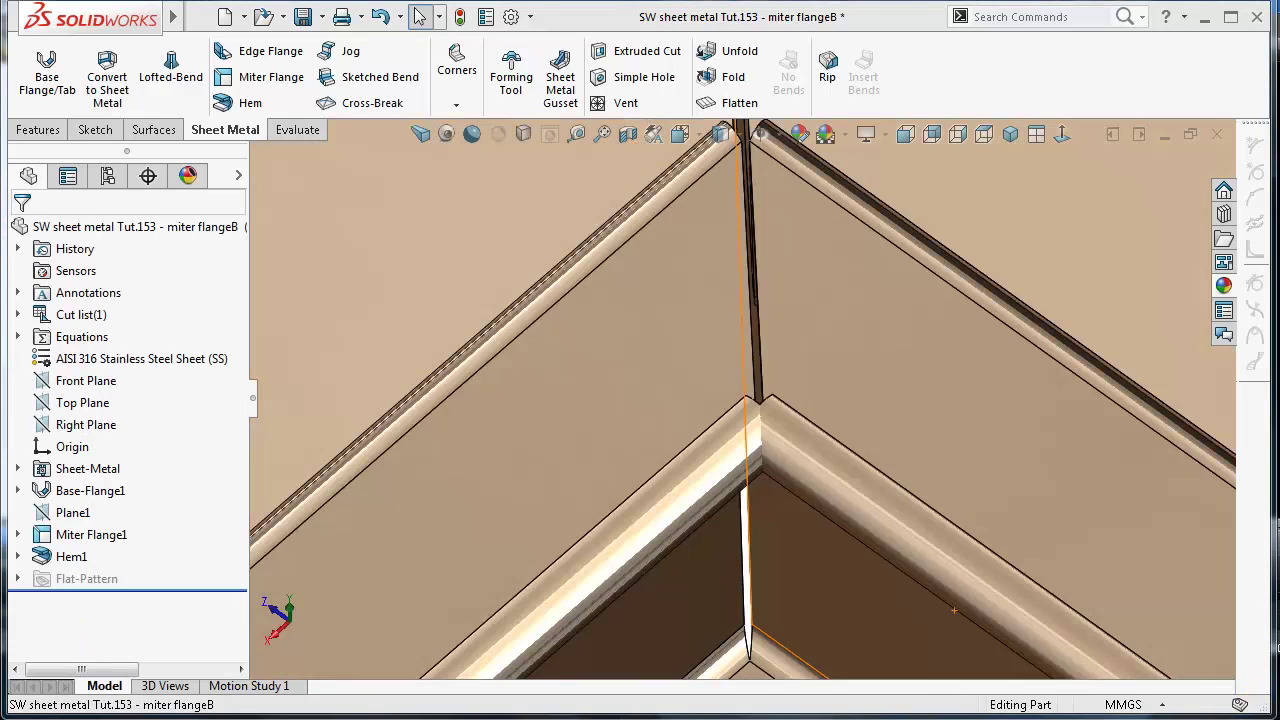
left_click(32, 556)
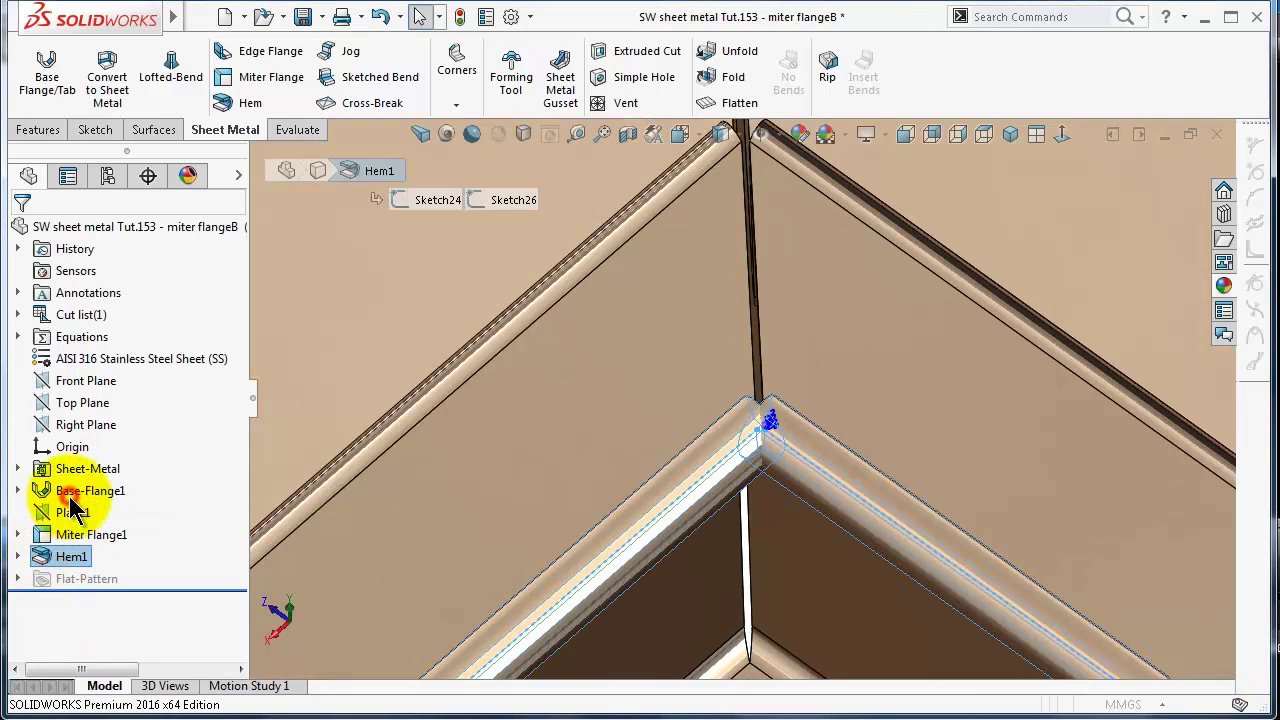
left_click(72, 508)
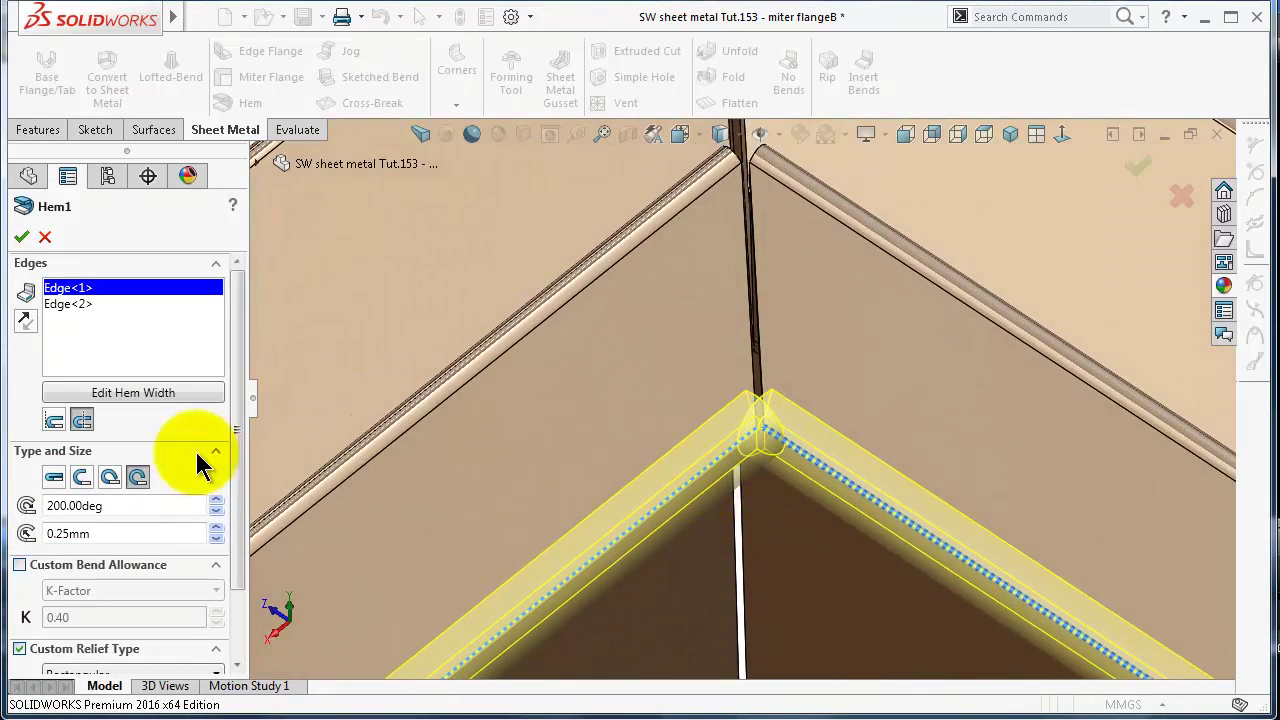
left_click(216, 511)
left_click(216, 502)
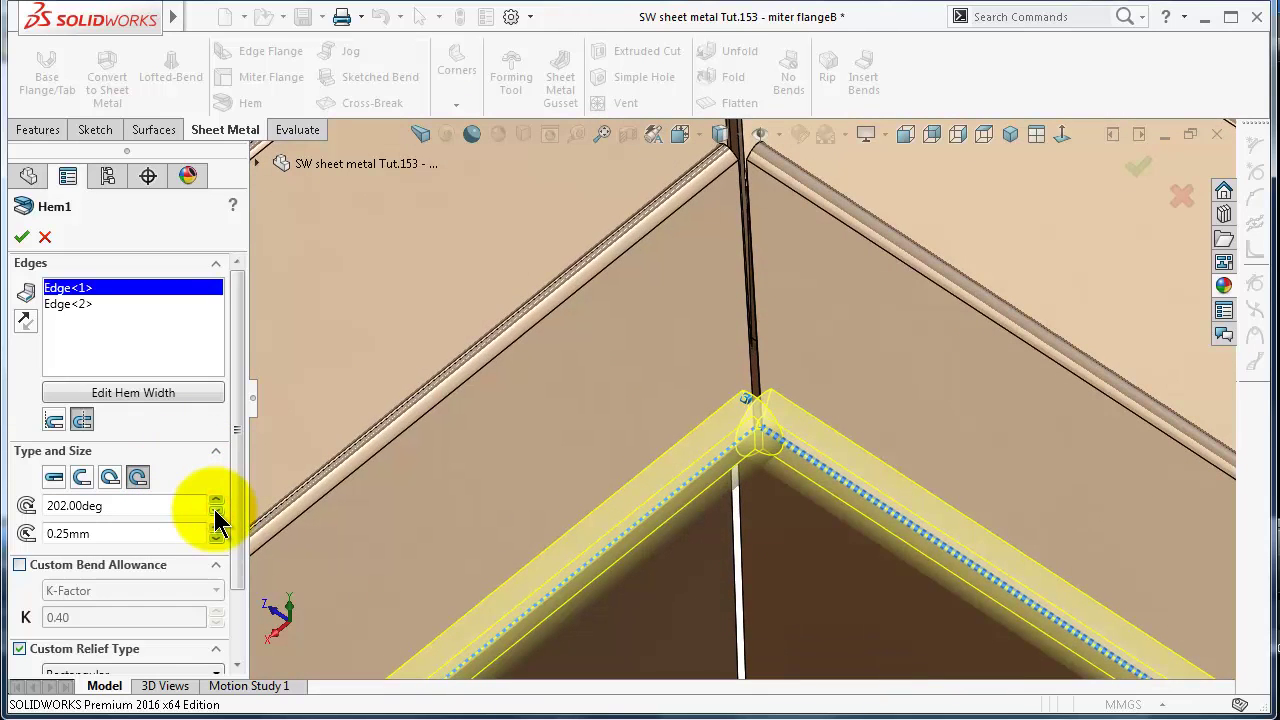
left_click(216, 511)
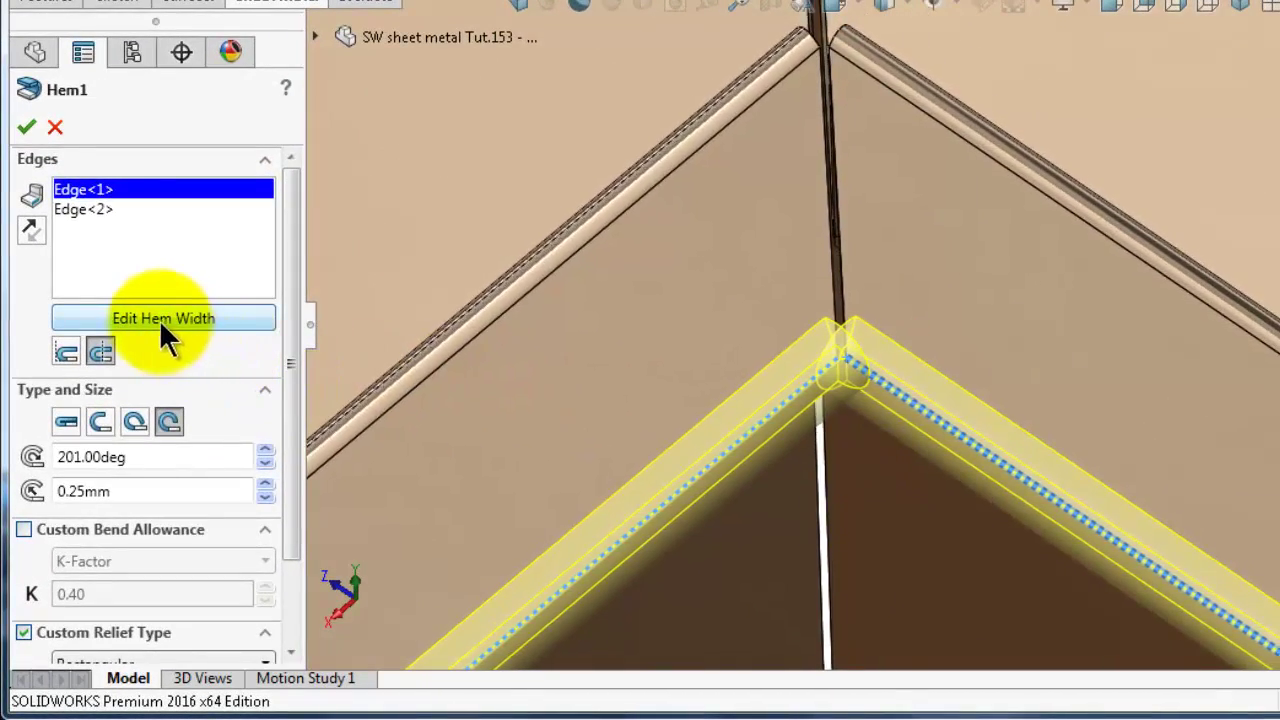
Edit the first edge's hem width and pull the profile line's corner endpoint inward to about 1.47 mm
left_click(126, 316)
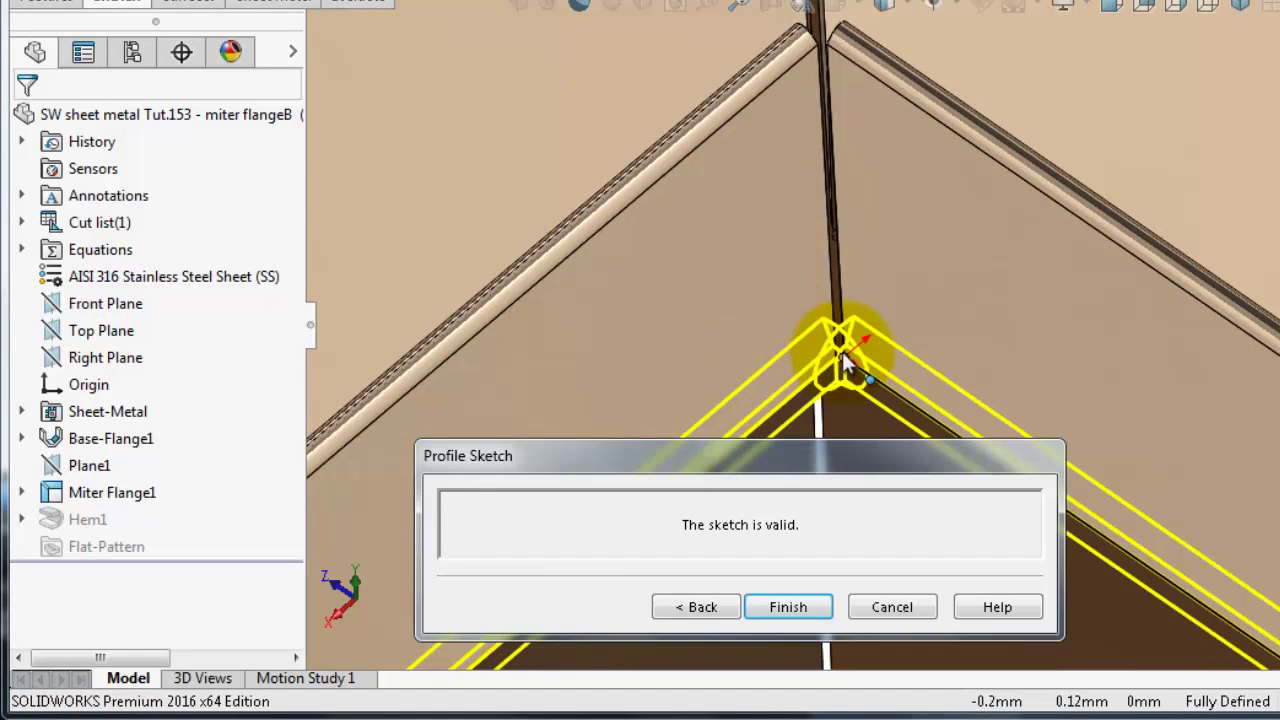
left_click_drag(845, 365, 875, 390)
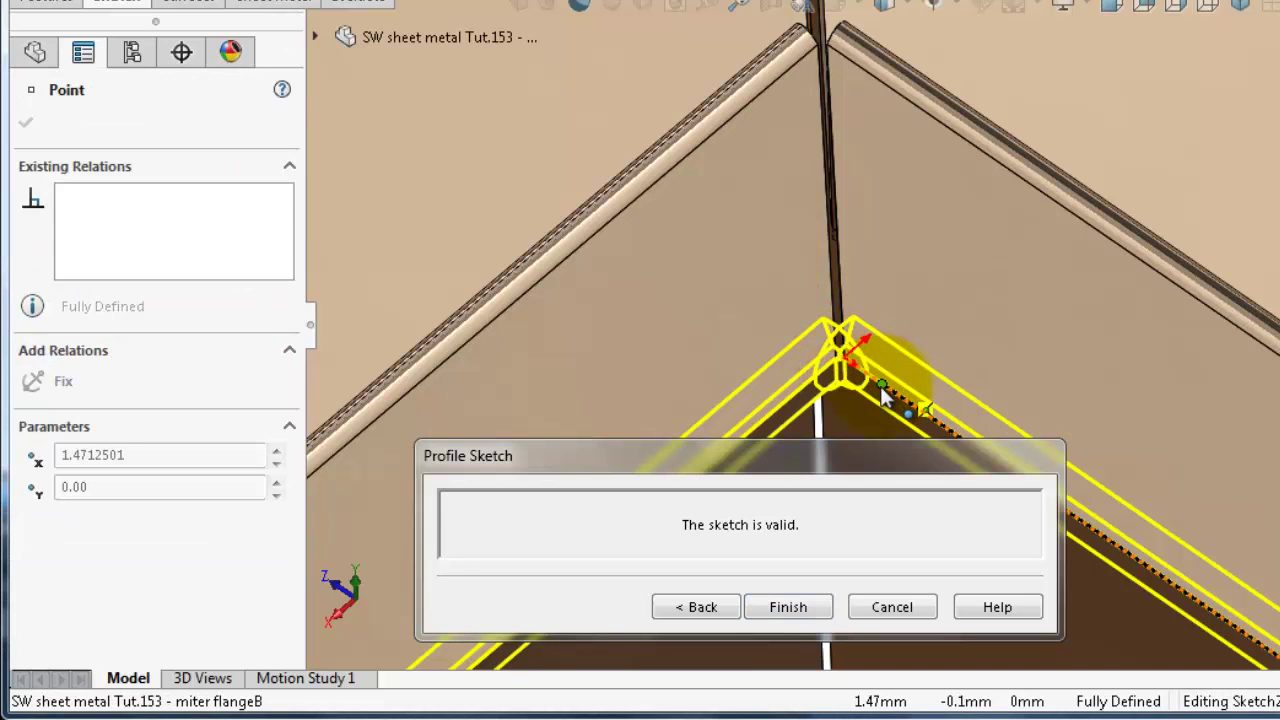
left_click_drag(882, 388, 882, 392)
scroll(1096, 527, "up", 4)
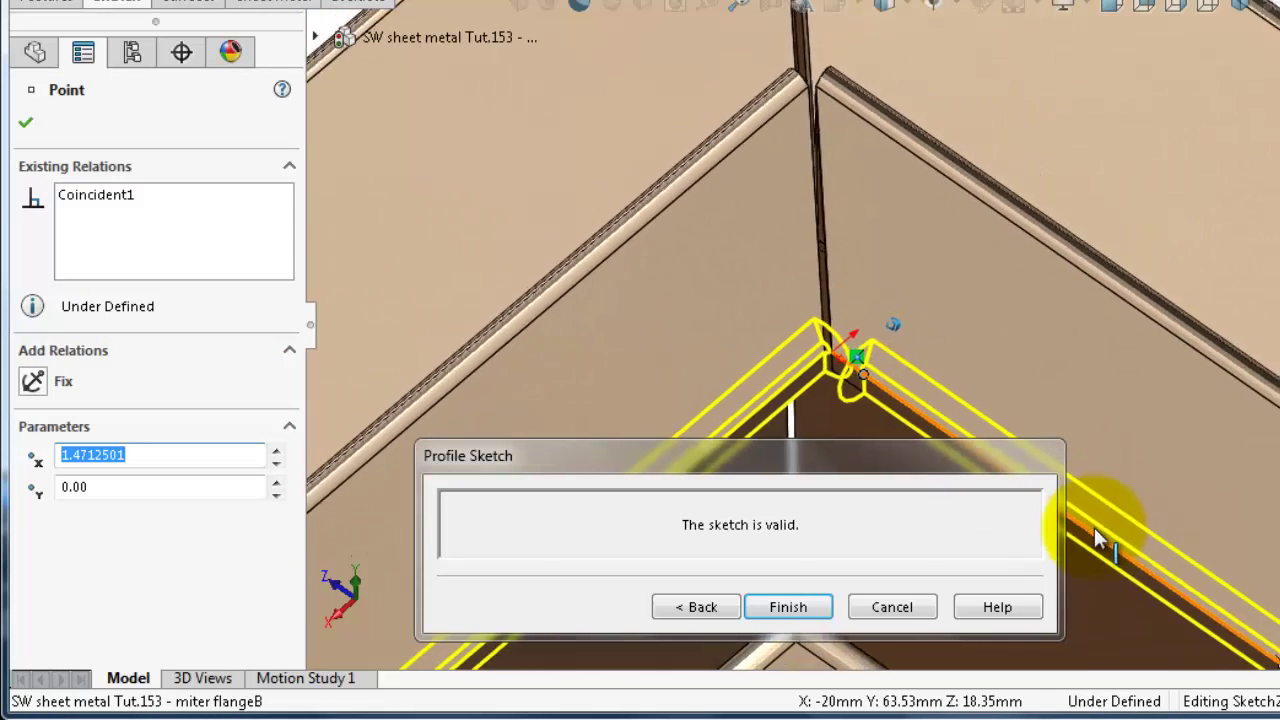
Pull the far endpoint of the same hem profile line inward to X of about 38.29 mm and finish the profile
scroll(1256, 628, "down", 3)
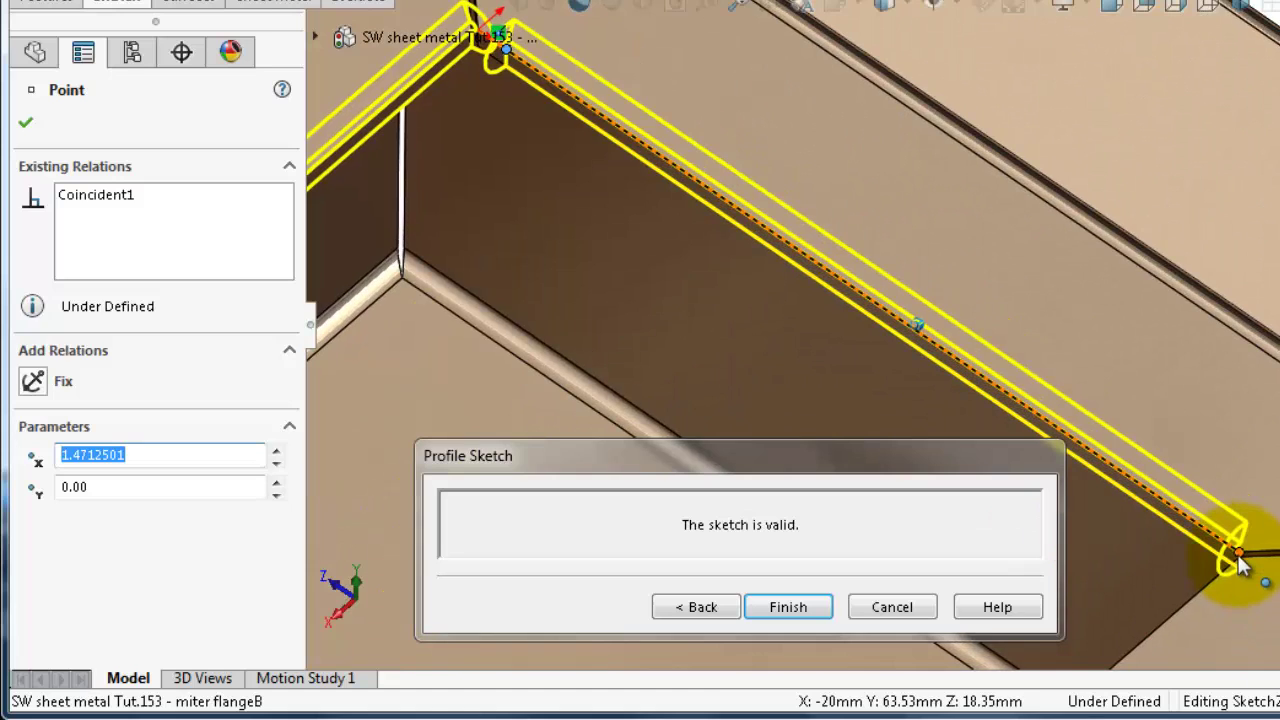
left_click(1234, 555)
mouse_move(1226, 560)
left_mouse_down()
mouse_move(1224, 545)
mouse_move(1208, 545)
left_mouse_up()
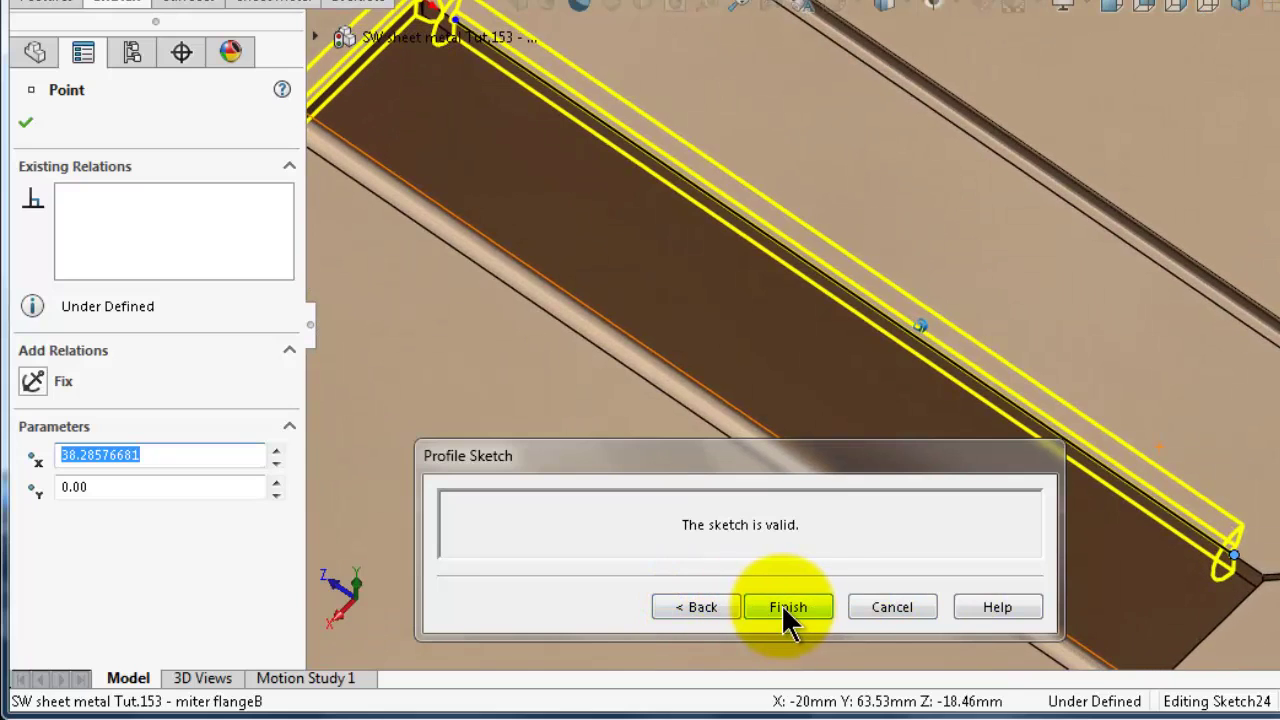
scroll(563, 243, "up", 3)
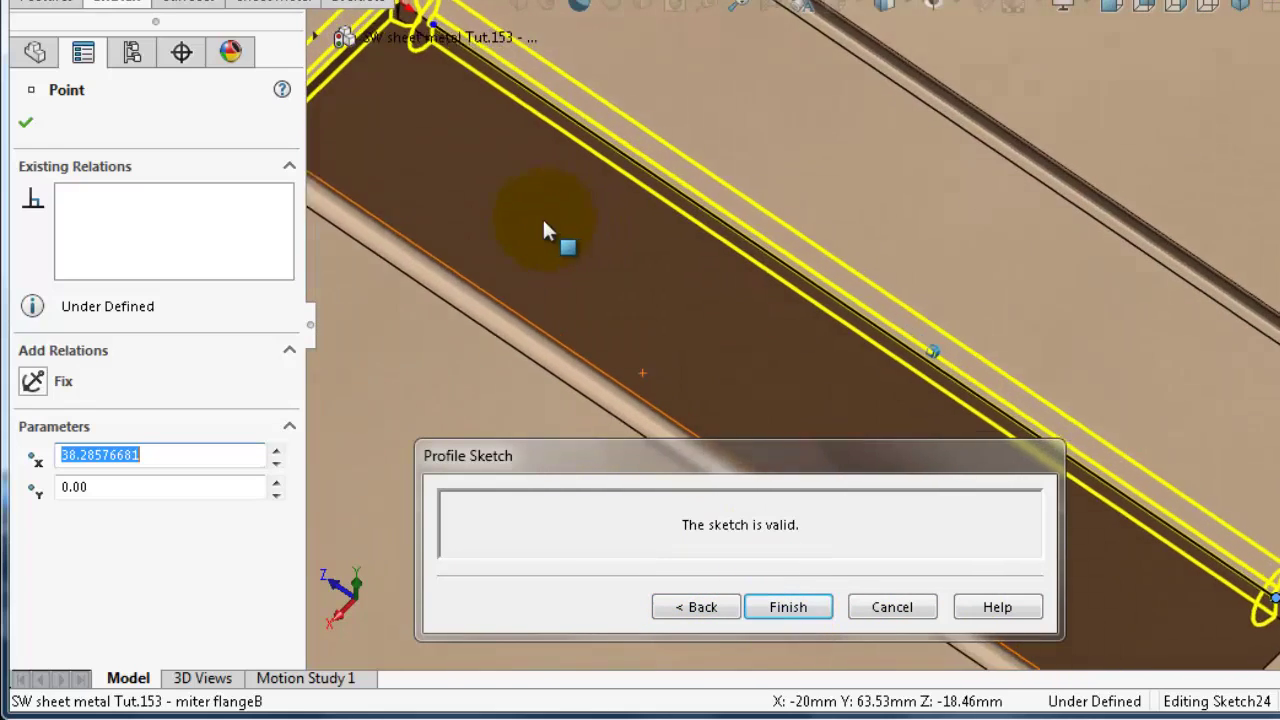
scroll(760, 535, "down", 3)
left_click(787, 607)
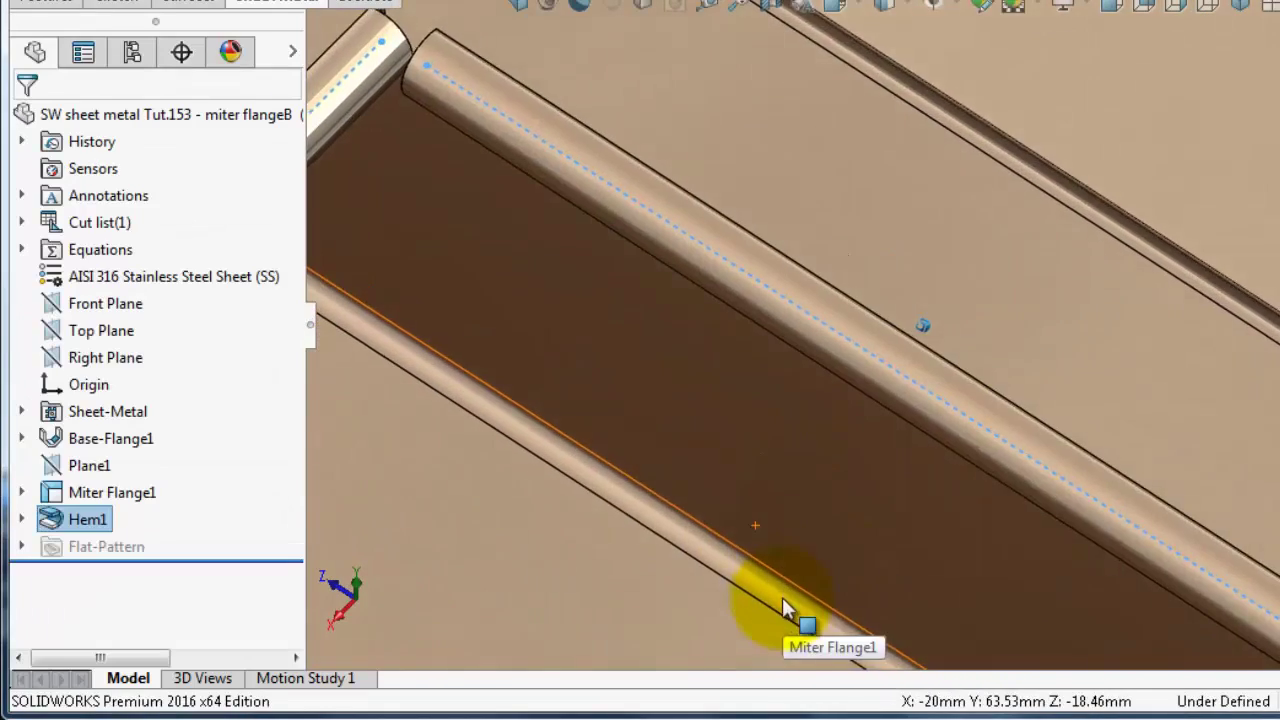
Edit Sketch26 under Hem1 and move its line's endpoint about 1.11 mm inward from the mitred corner
scroll(526, 274, "down", 5)
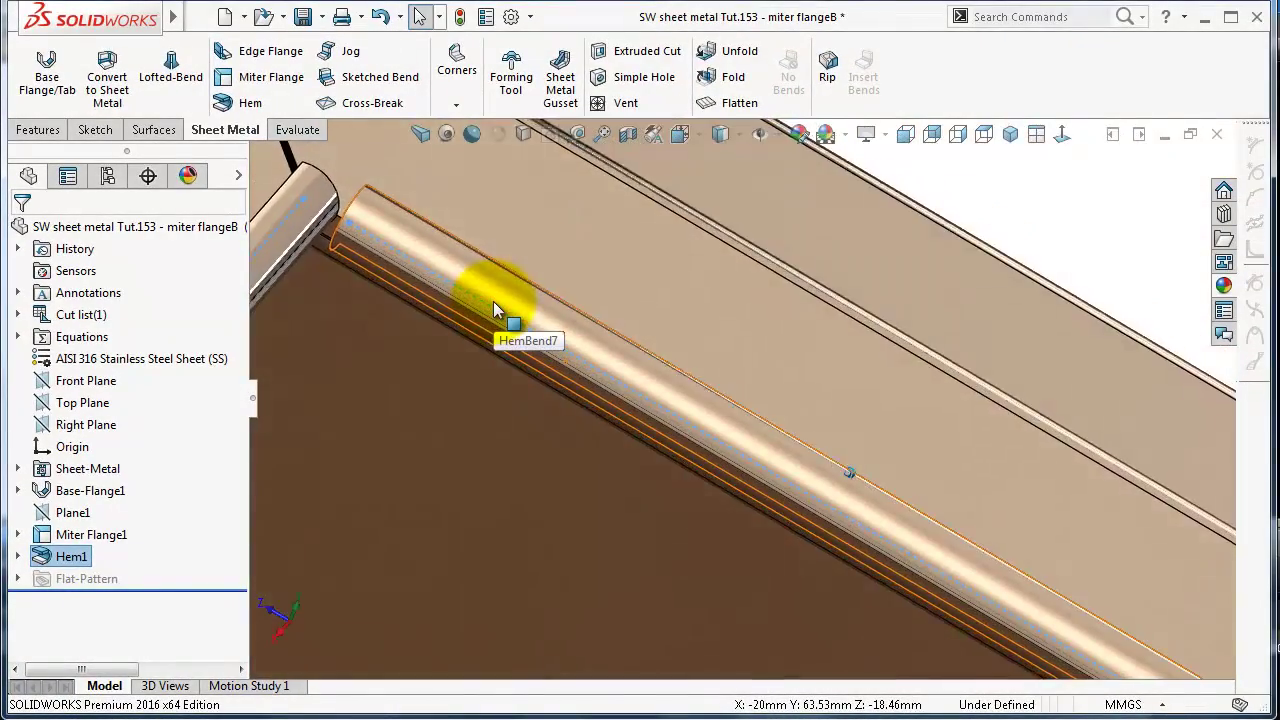
scroll(493, 301, "up", 5)
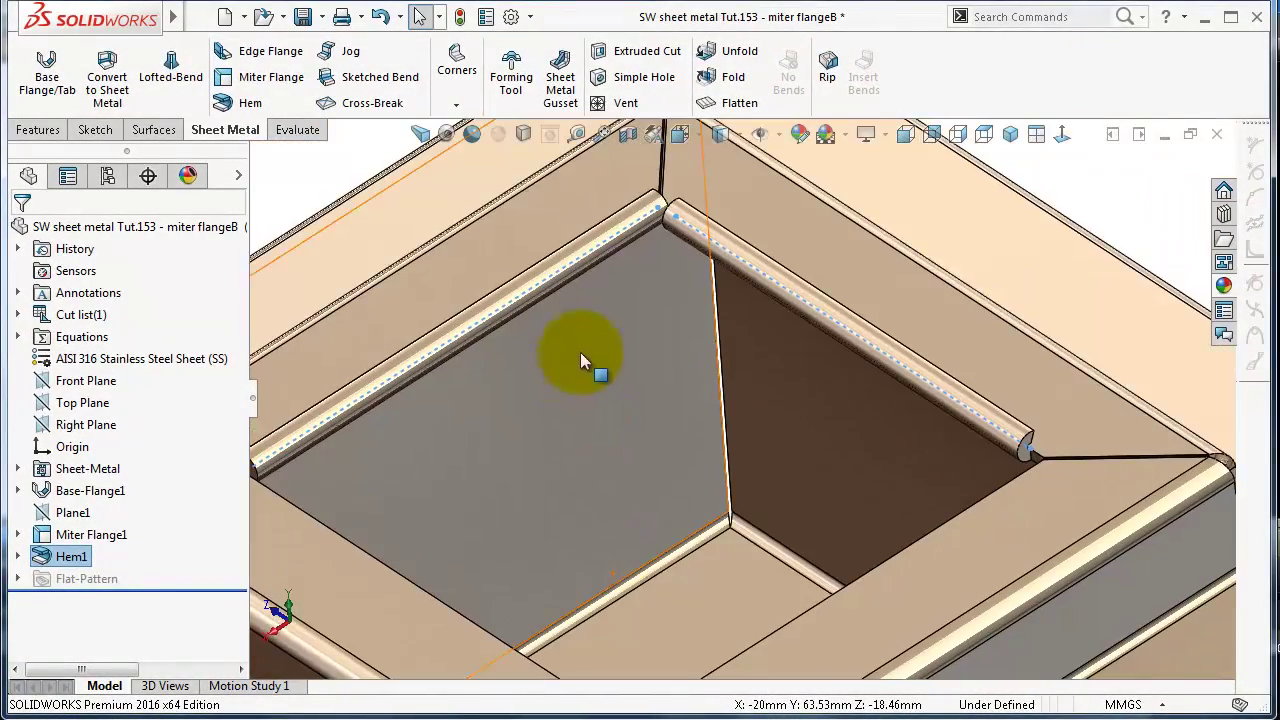
scroll(498, 310, "down", 4)
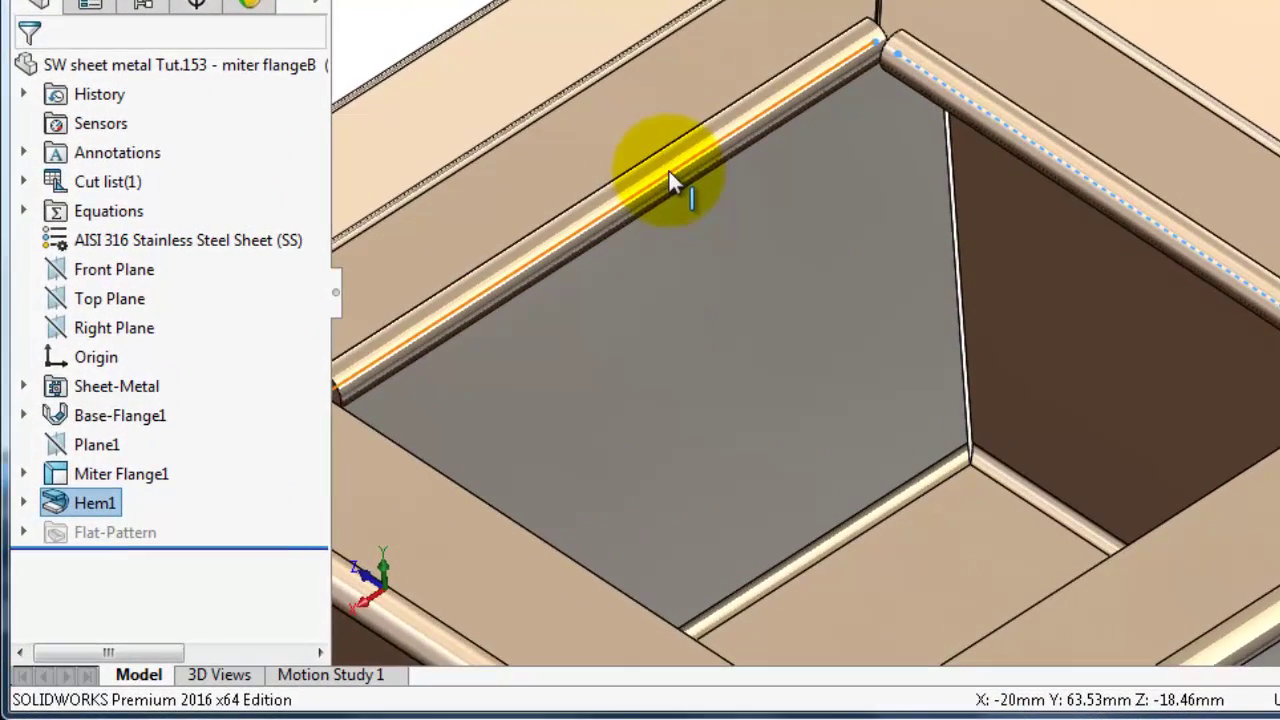
scroll(686, 177, "up", 3)
scroll(700, 177, "down", 3)
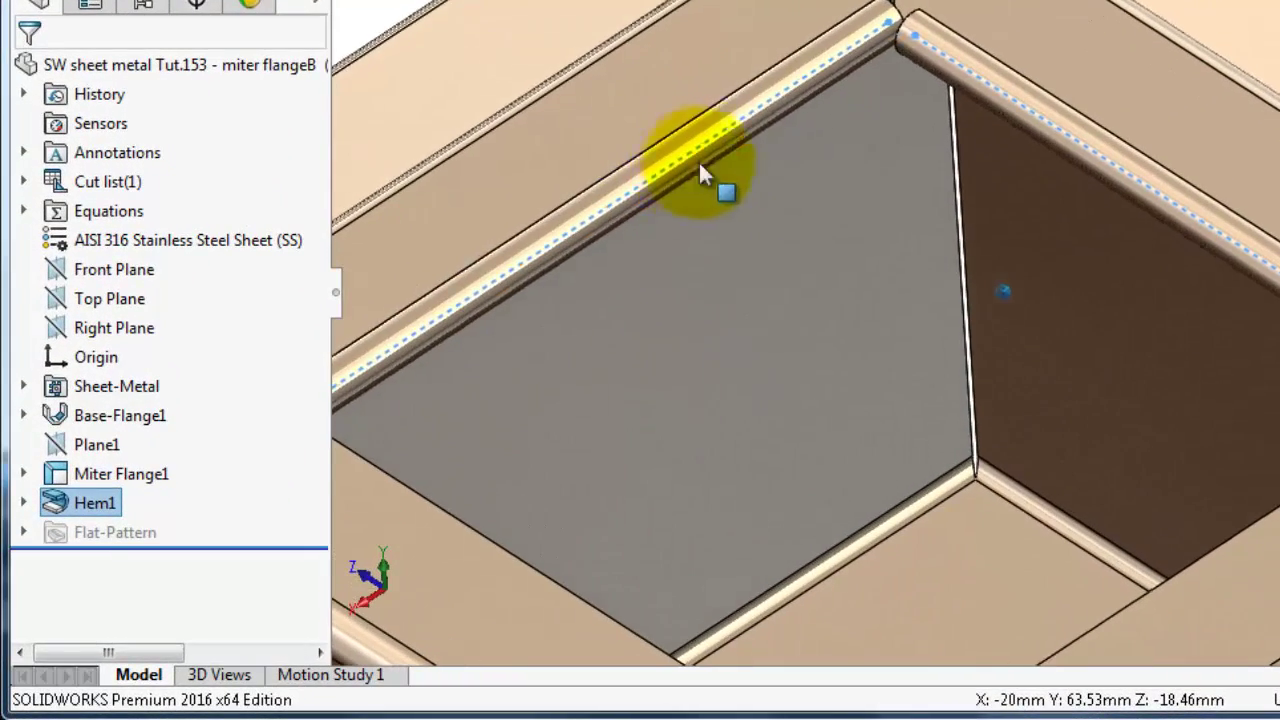
left_click(27, 500)
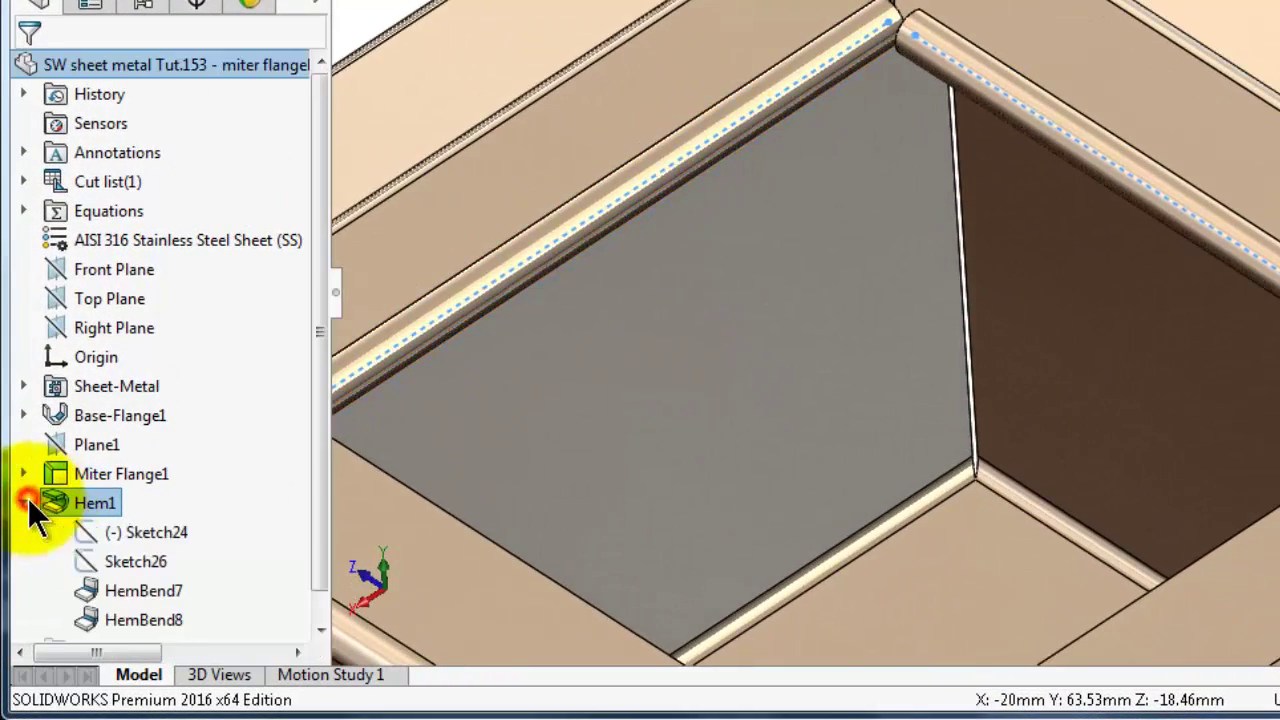
left_click(121, 563)
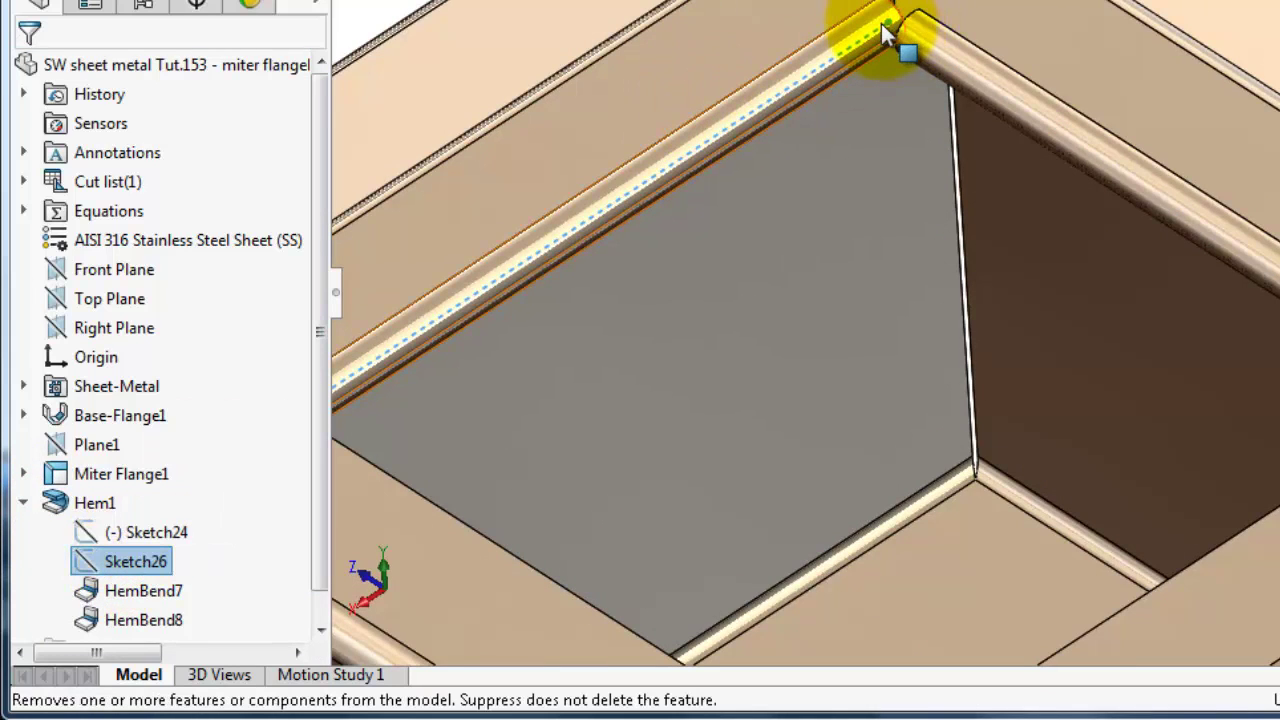
left_click(158, 553)
left_click(182, 478)
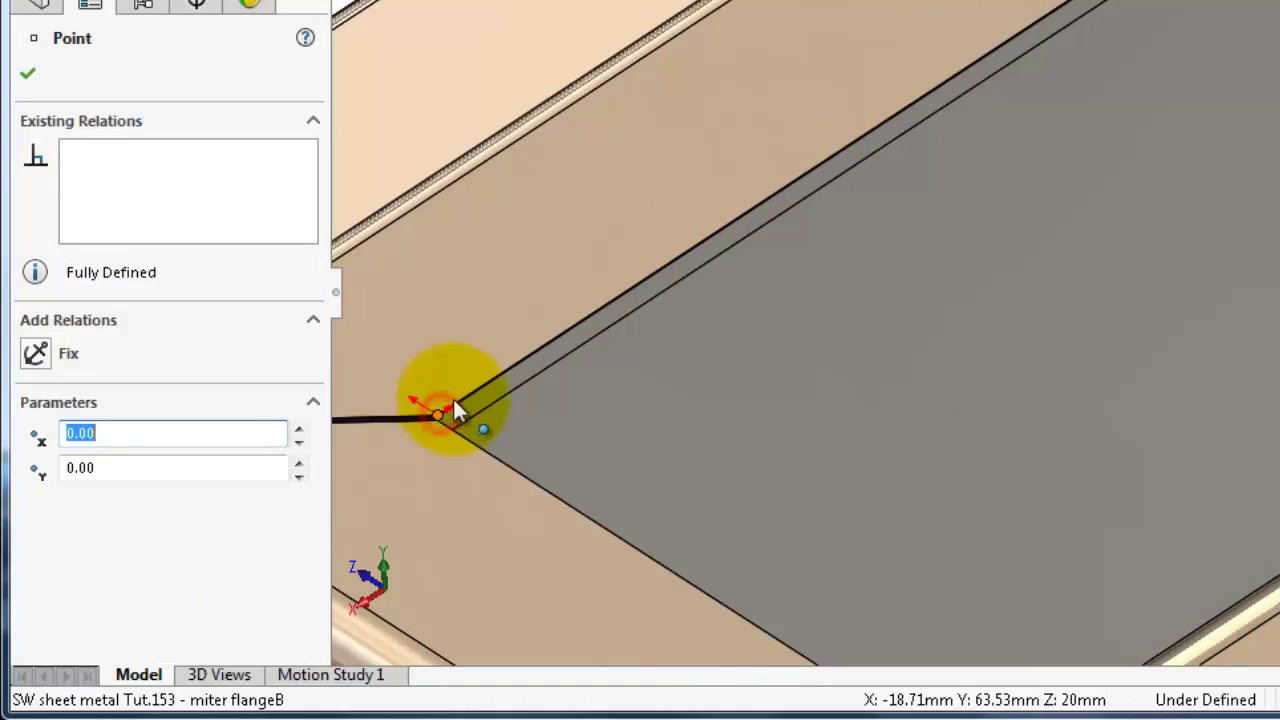
left_click_drag(453, 398, 460, 397)
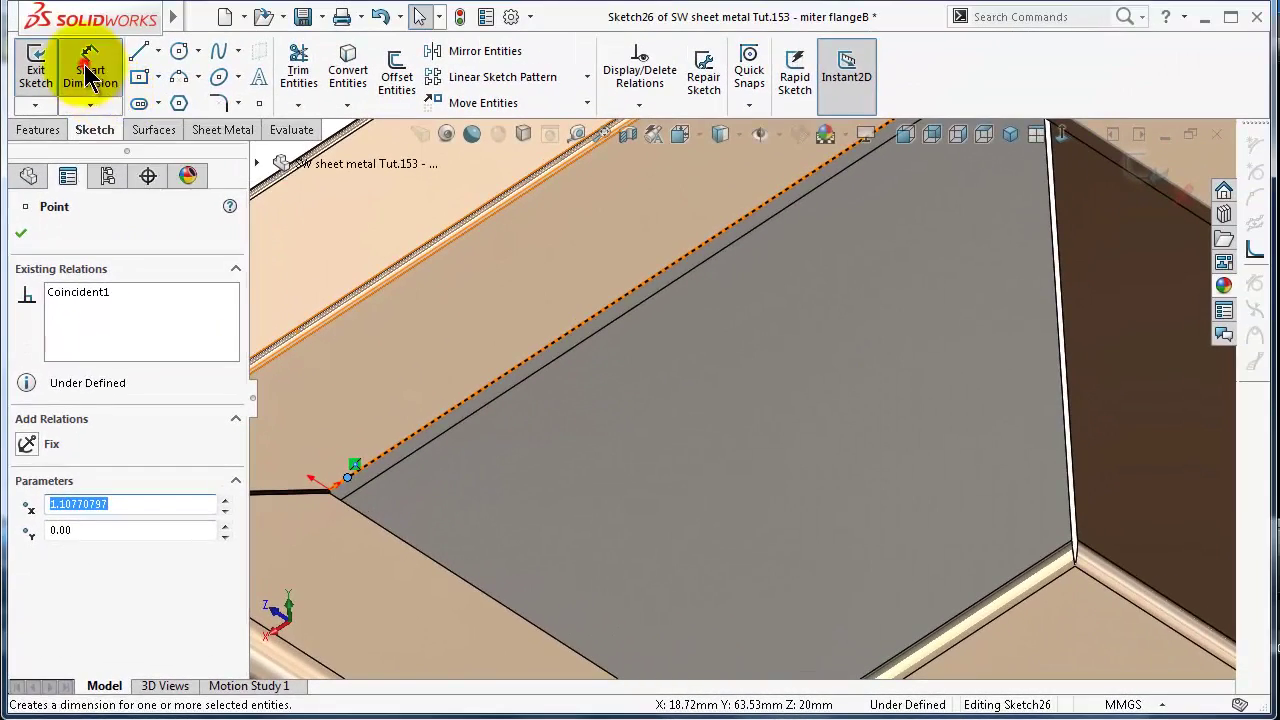
Dimension the distance from the hem profile line's near endpoint to the adjacent mitred corner and set it to 1 mm
left_click(88, 77)
scroll(400, 455, "down", 3)
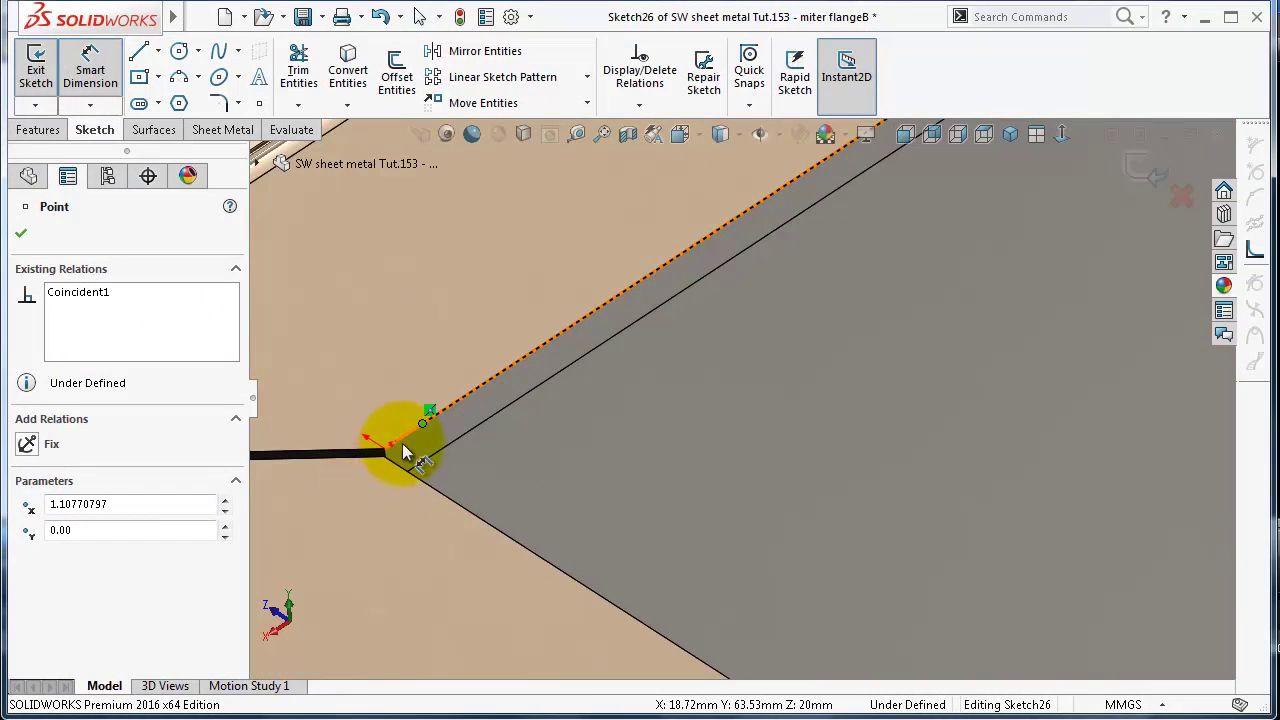
left_click(386, 457)
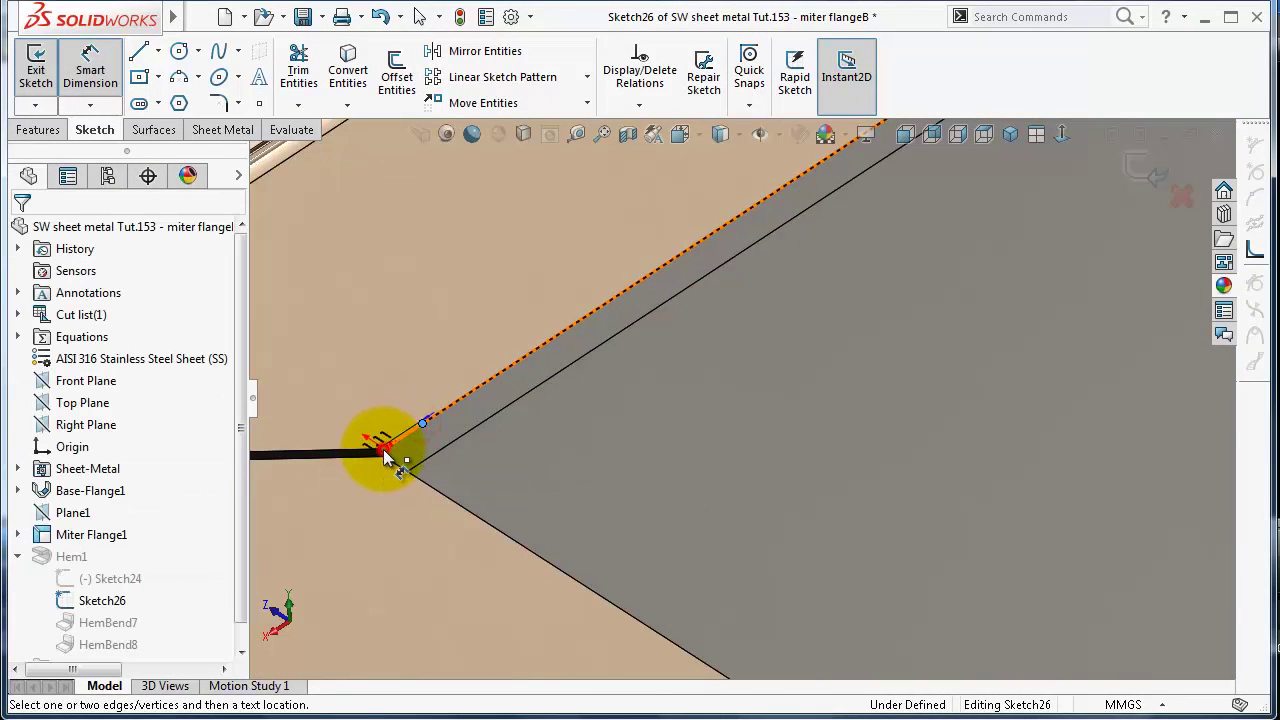
left_click(375, 430)
type("1")
key("Return")
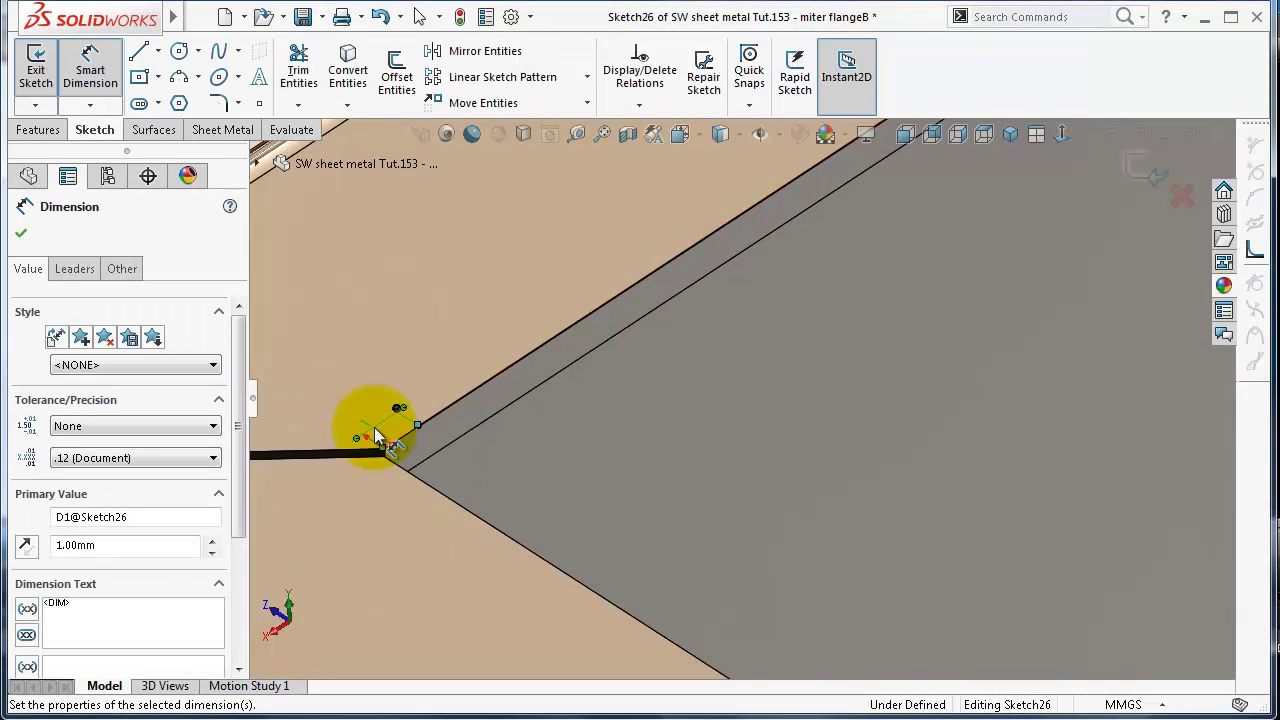
Dimension the hem line's far endpoint 1 mm from its mitred corner and finish Sketch26
scroll(964, 190, "up", 5)
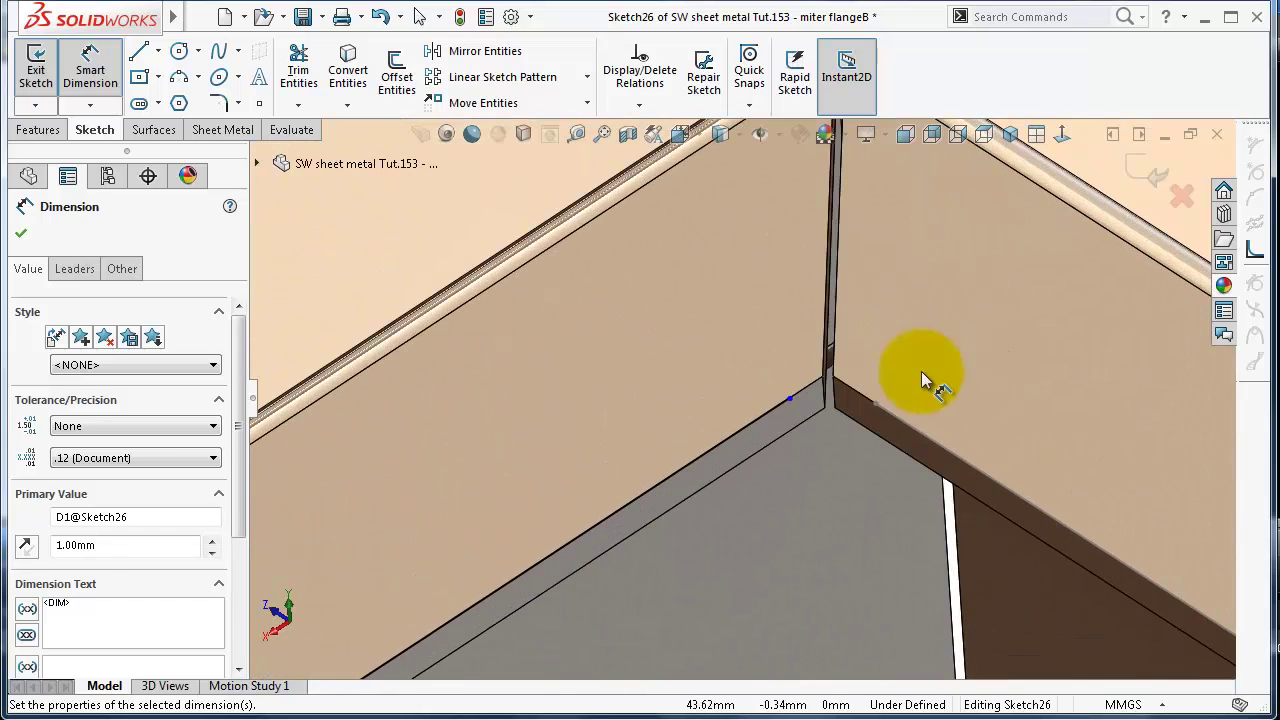
left_click(790, 399)
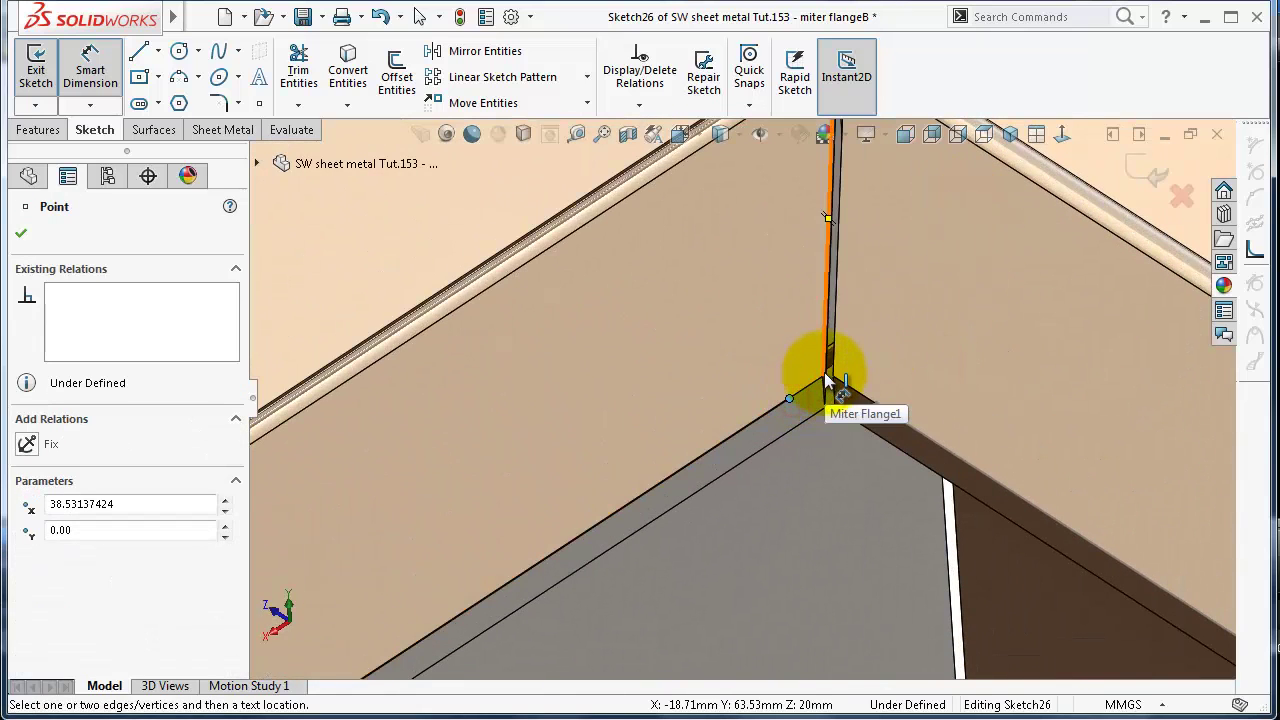
left_click(803, 375)
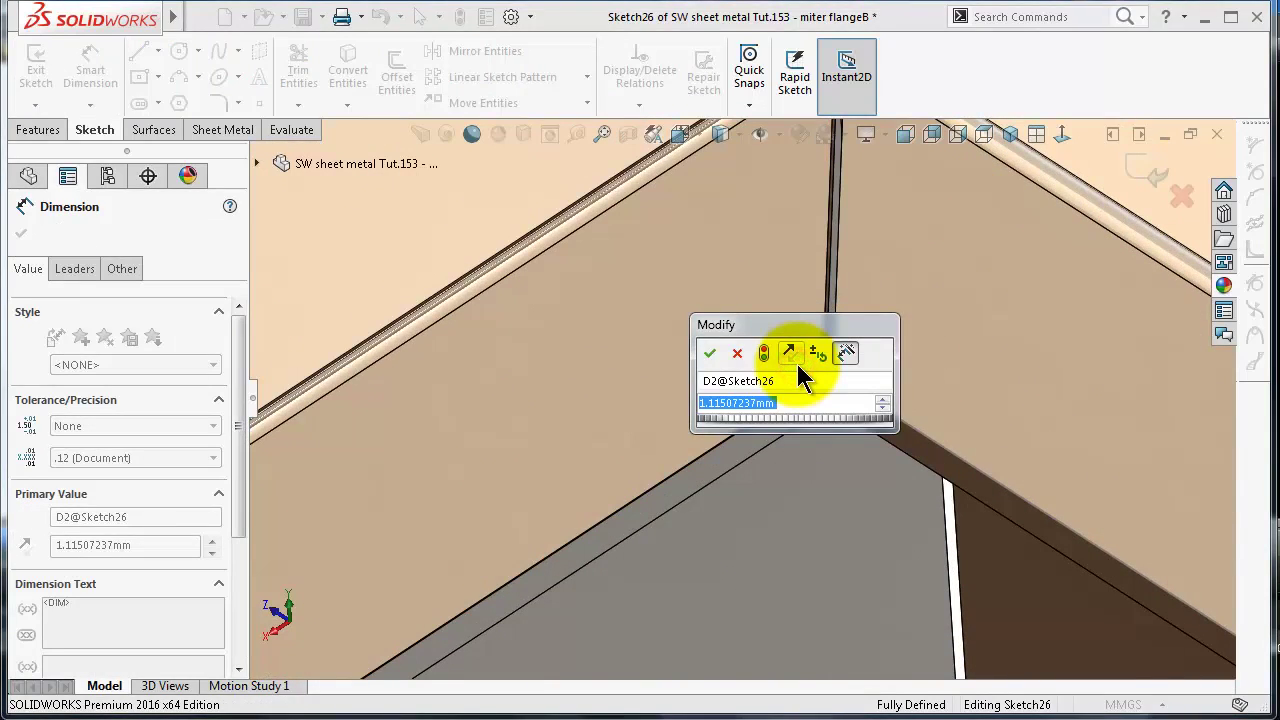
type("1")
key("Return")
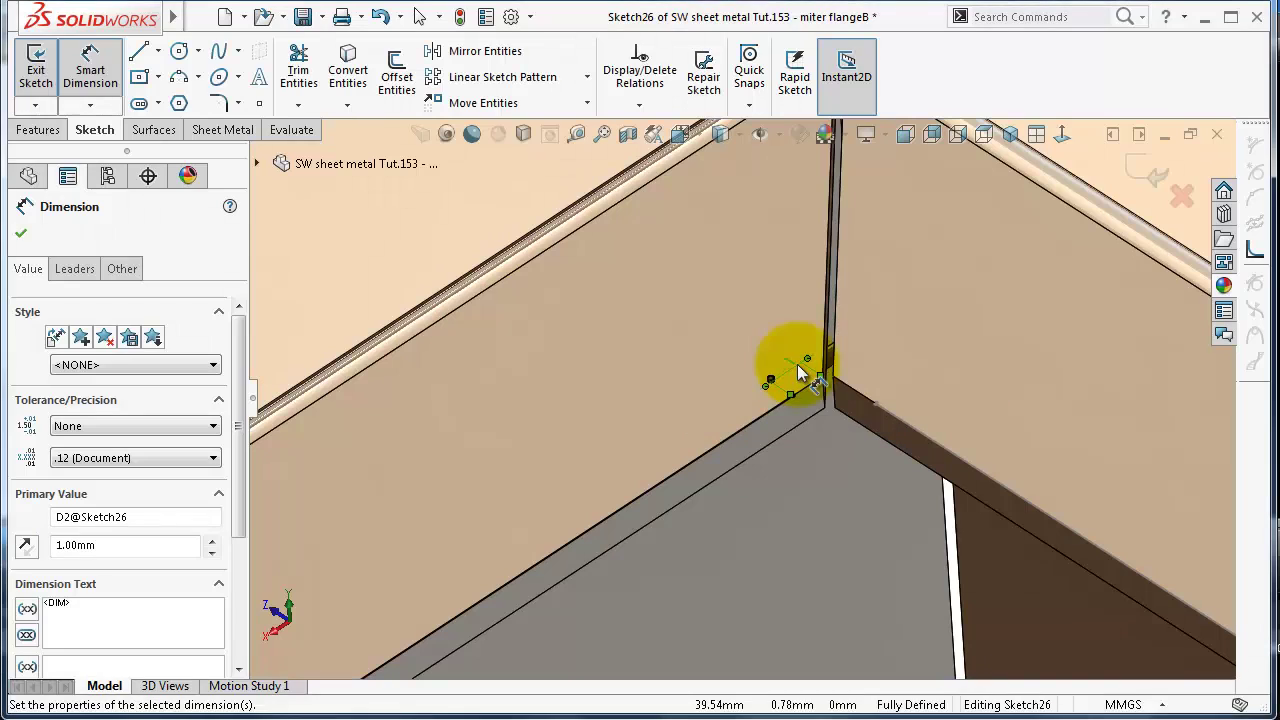
left_click(1160, 172)
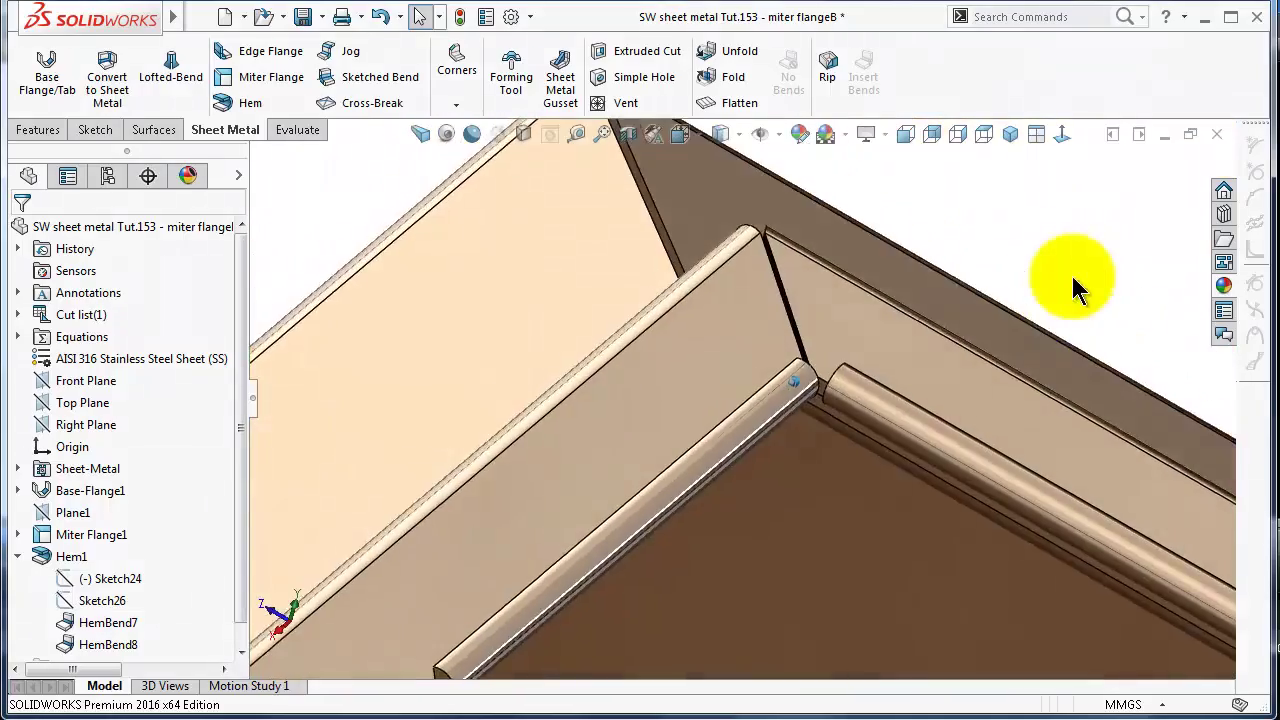
Mirror Hem1 about the Right Plane with the Geometry Pattern option enabled
scroll(1077, 289, "down", 5)
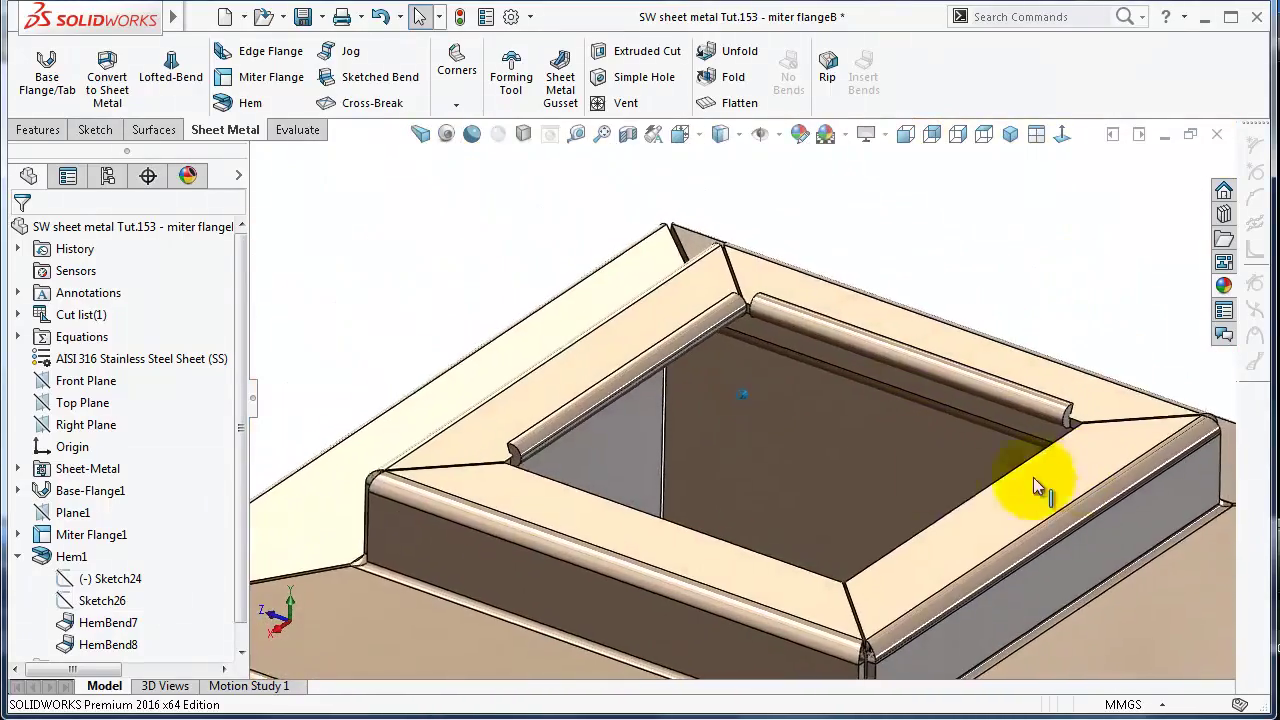
scroll(772, 430, "down", 6)
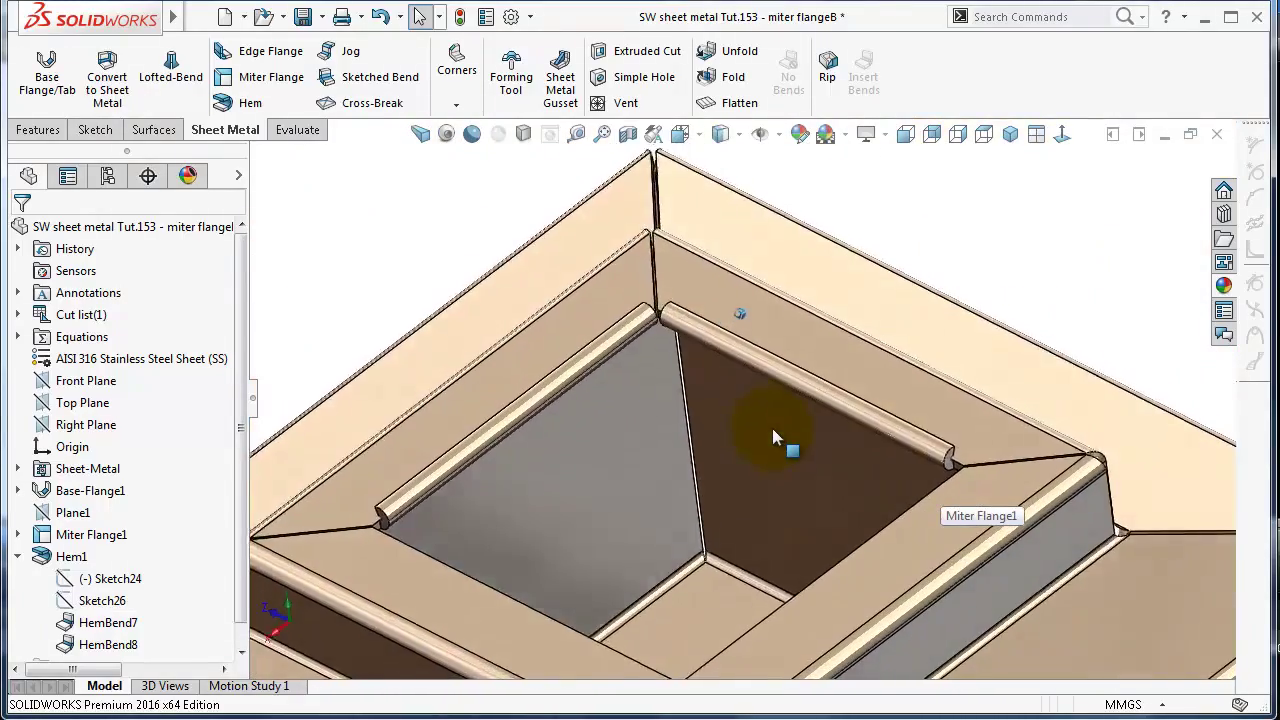
scroll(678, 307, "up", 5)
scroll(690, 318, "down", 5)
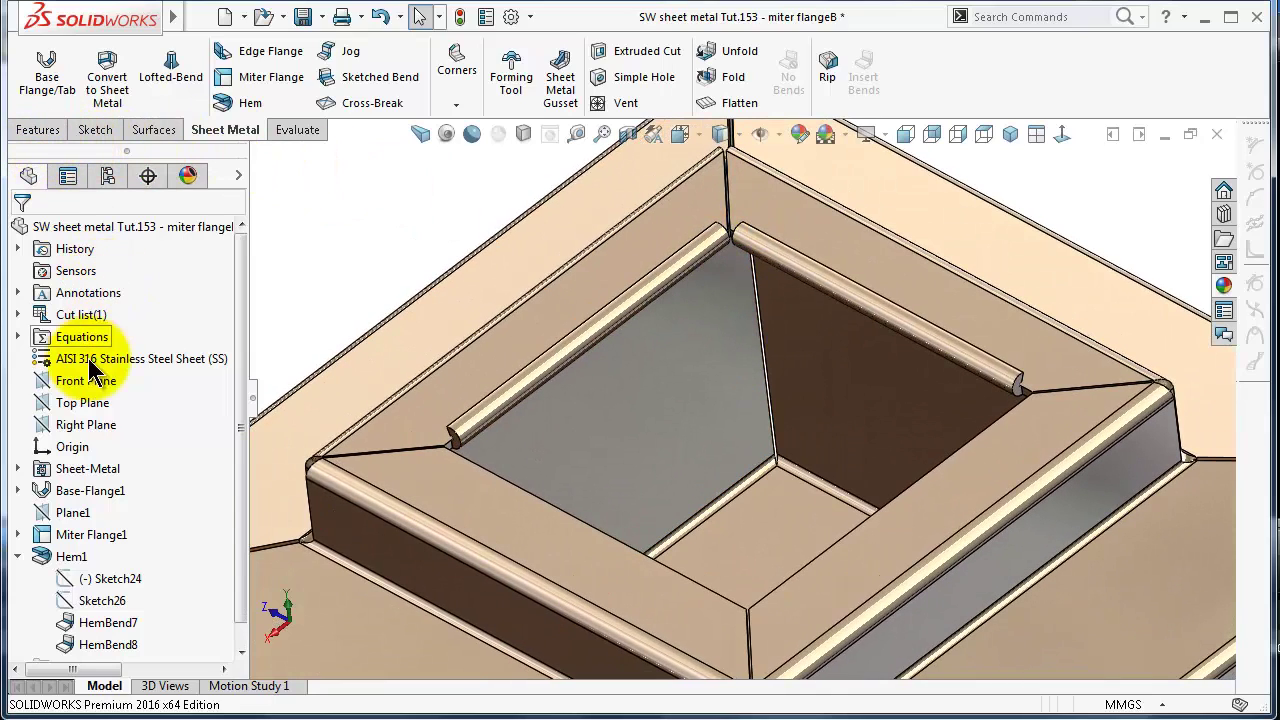
scroll(94, 403, "down", 1)
left_click(94, 403)
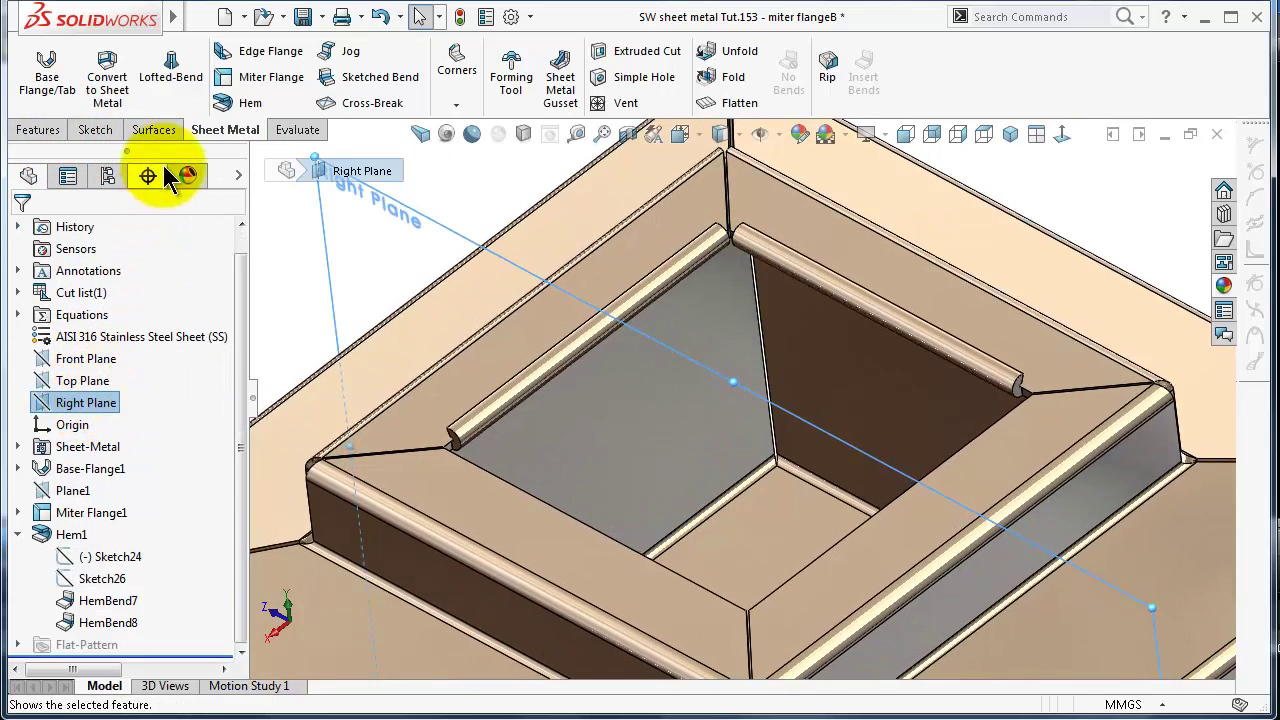
left_click(38, 130)
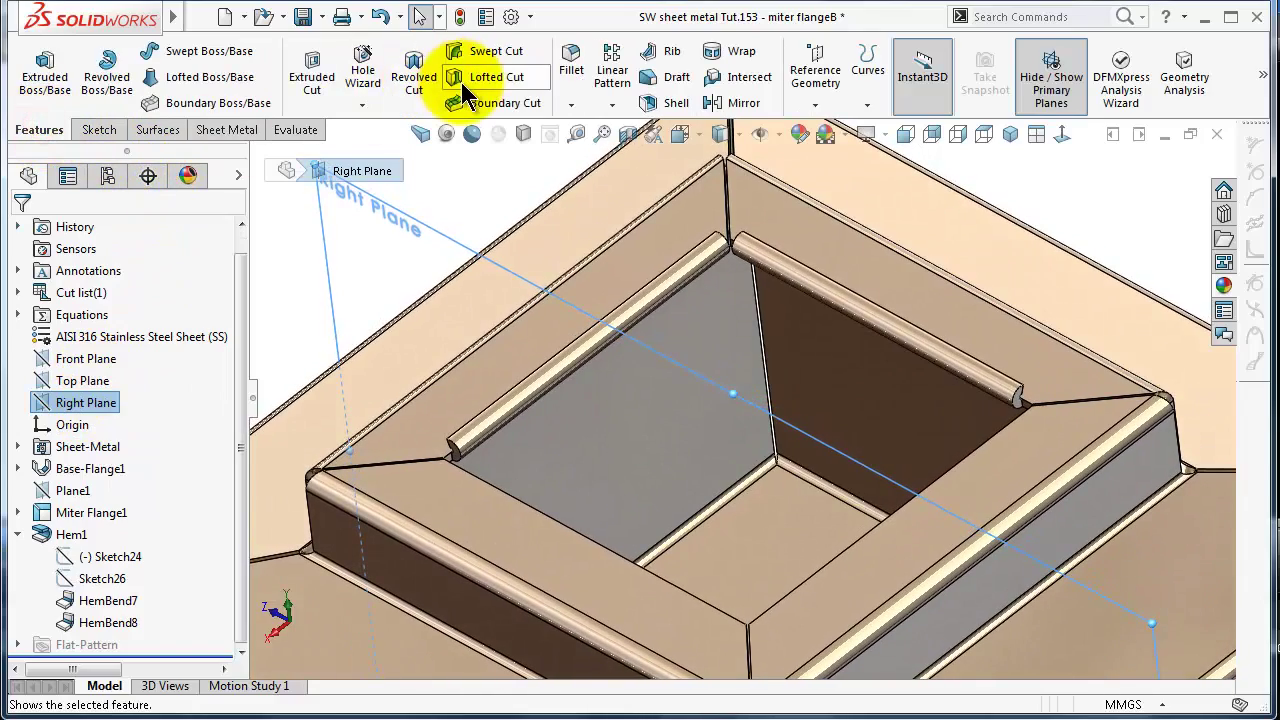
left_click(740, 103)
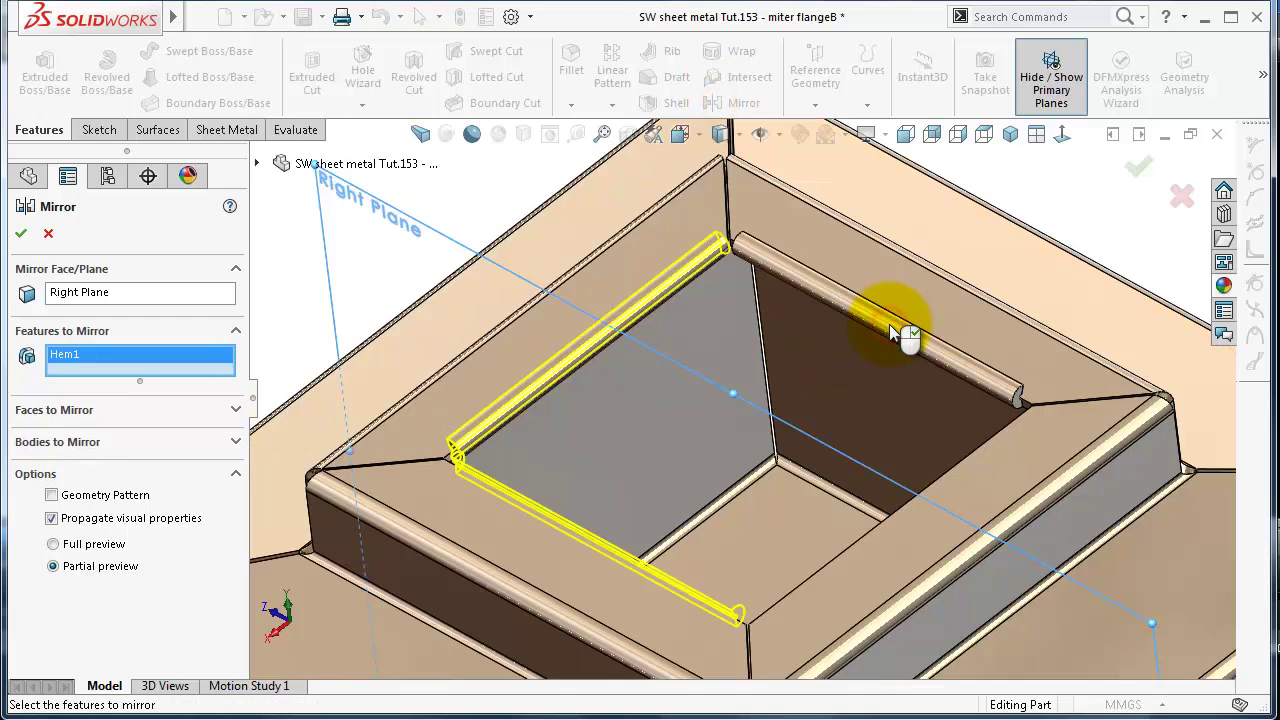
left_click(52, 495)
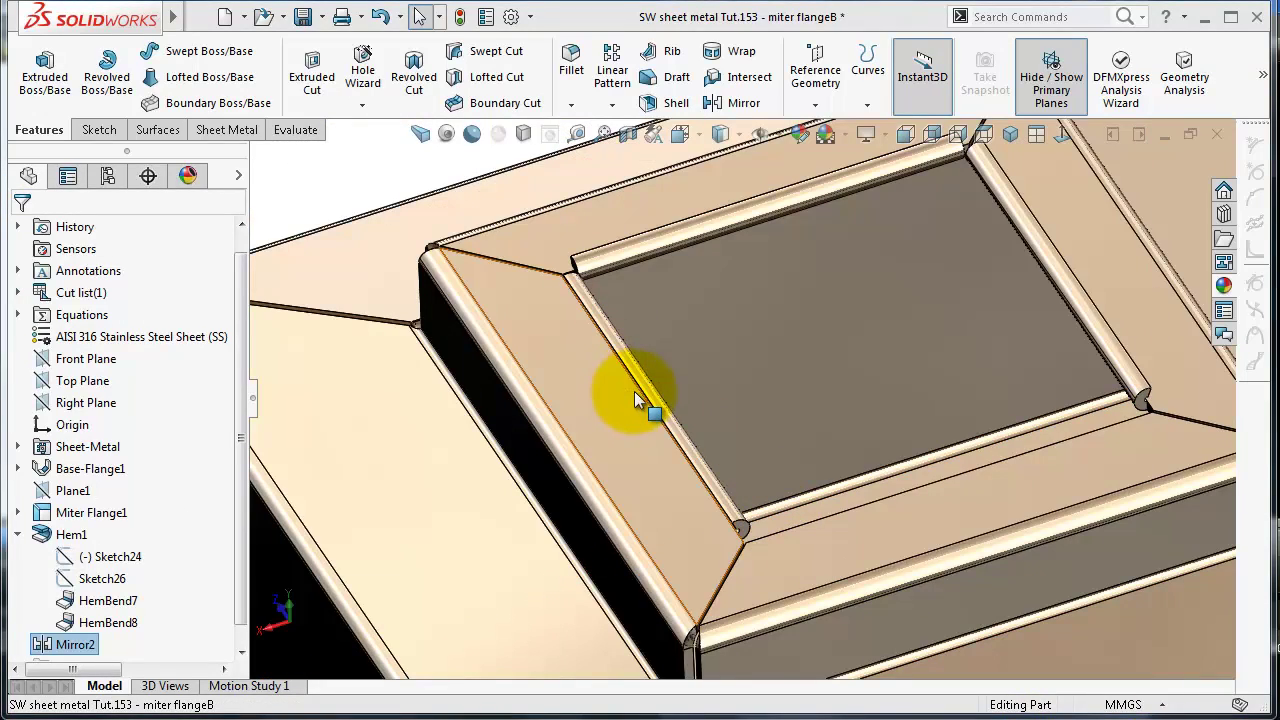
Mirror Hem1 about the Front Plane, replacing Mirror2 as the feature to mirror and enabling Geometry Pattern
left_click(764, 326)
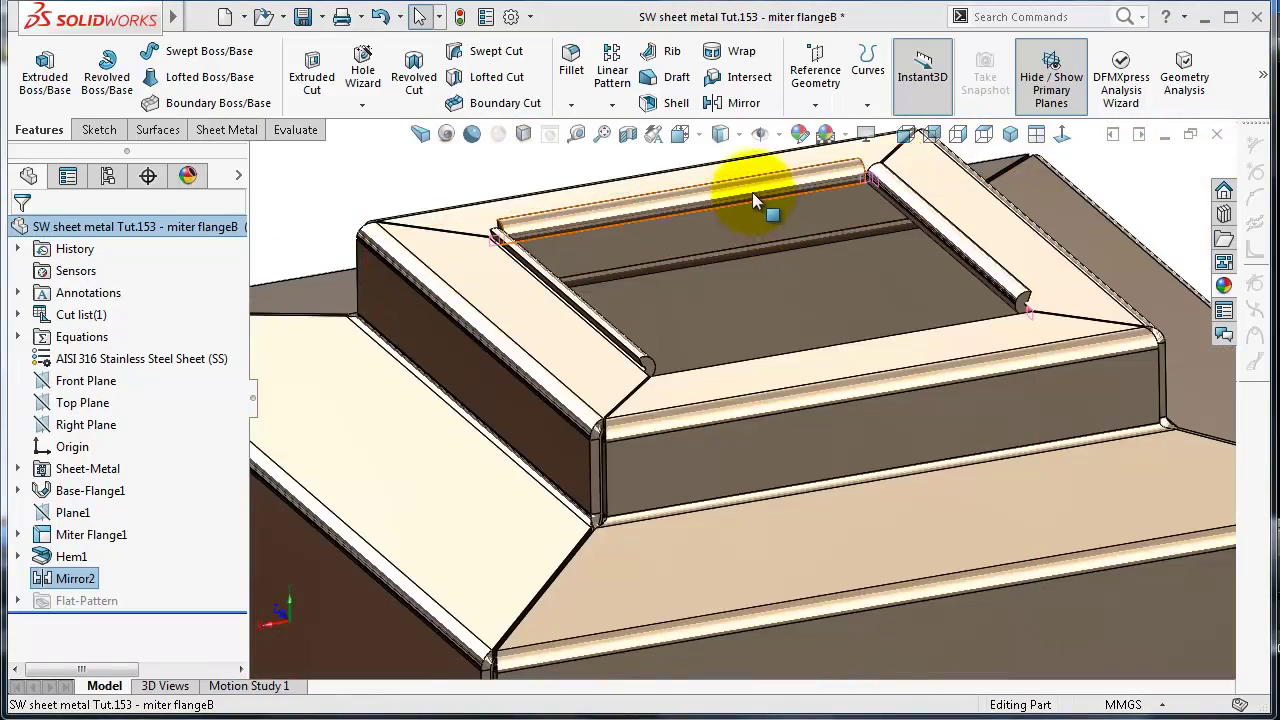
left_click(739, 99)
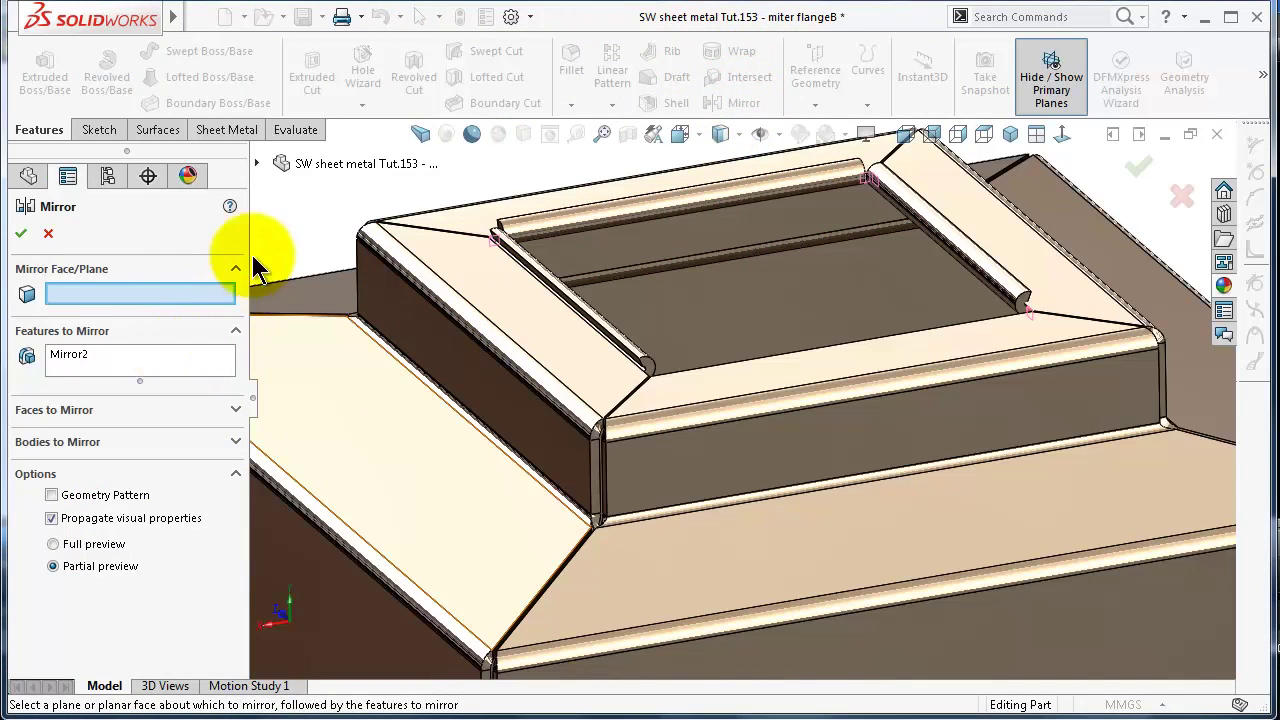
left_click(255, 164)
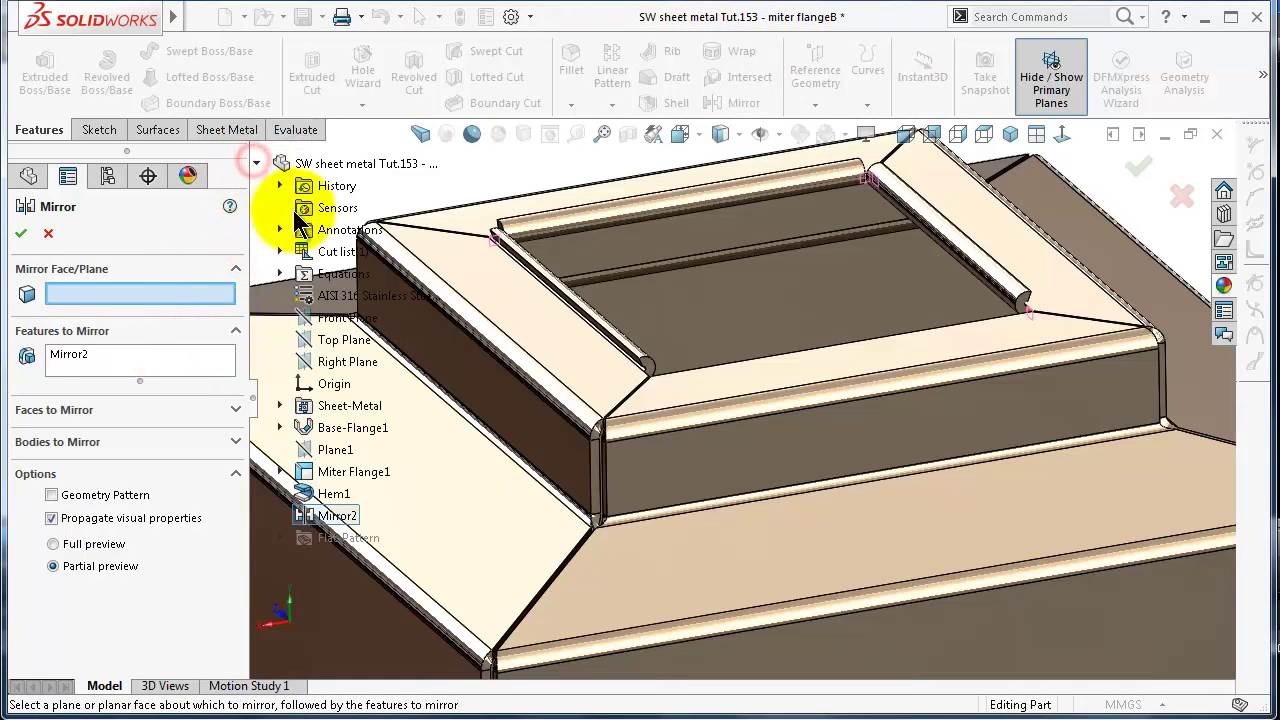
left_click(345, 318)
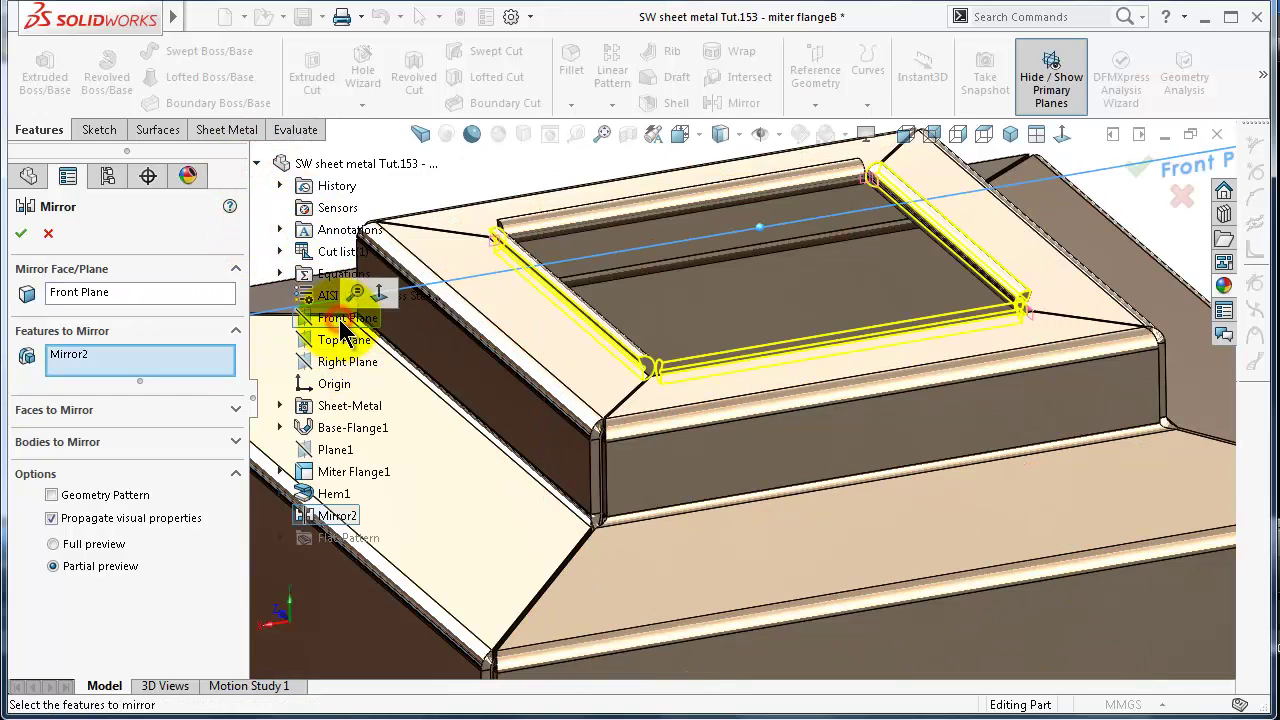
left_click(90, 357)
right_click(90, 360)
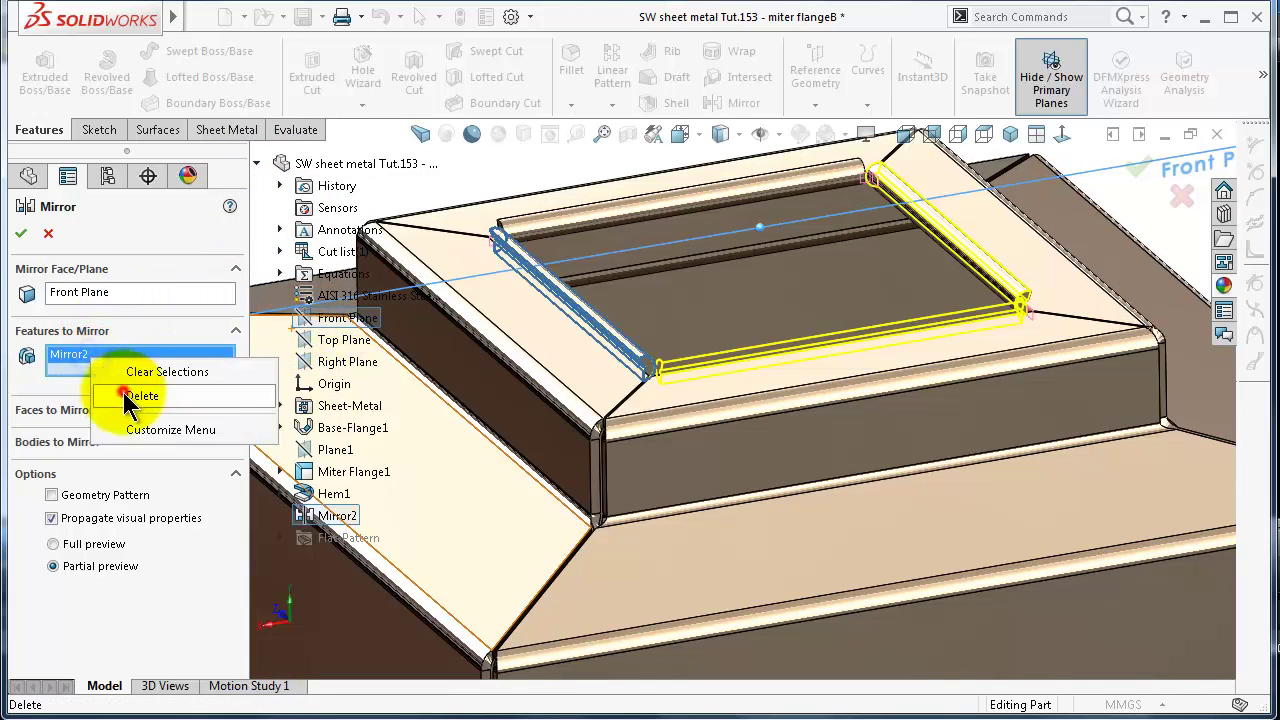
left_click(140, 396)
left_click(579, 215)
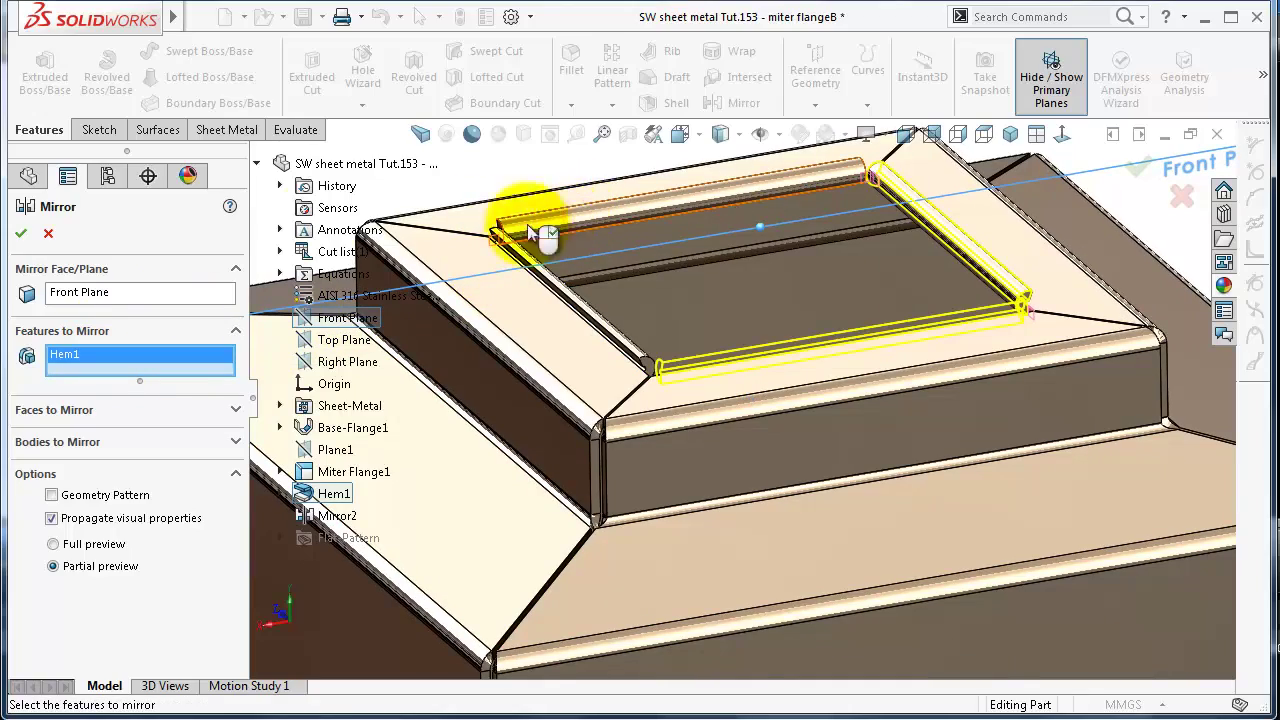
left_click(51, 495)
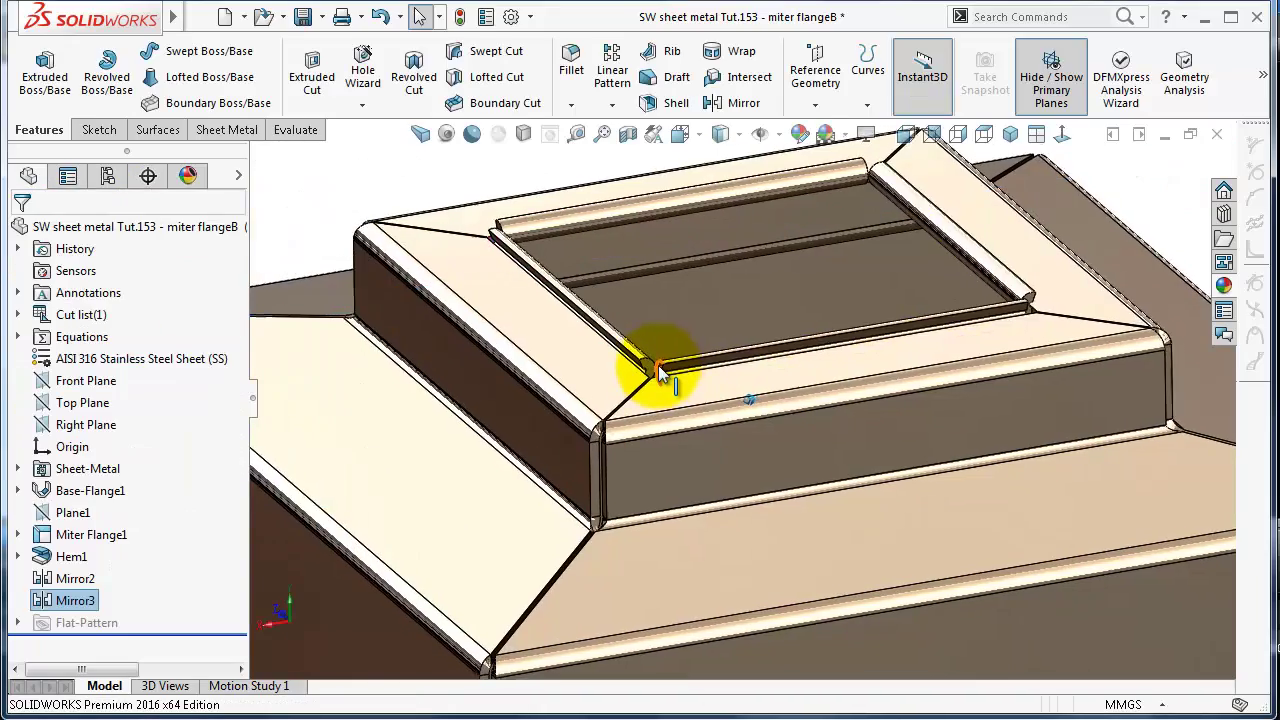
Examine the hem ends and the mitre gaps at the corners of the inner opening
middle_click_drag(658, 365, 665, 370)
middle_click_drag(878, 468, 878, 468)
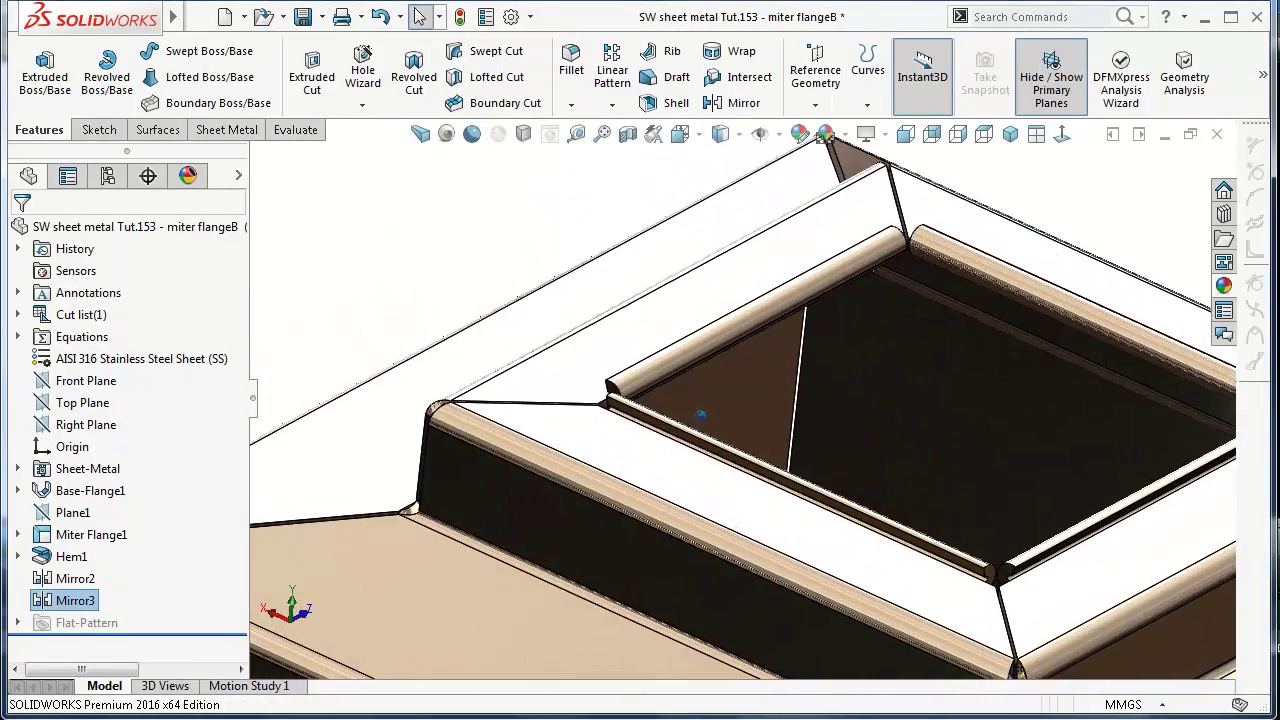
middle_click_drag(747, 398, 865, 527)
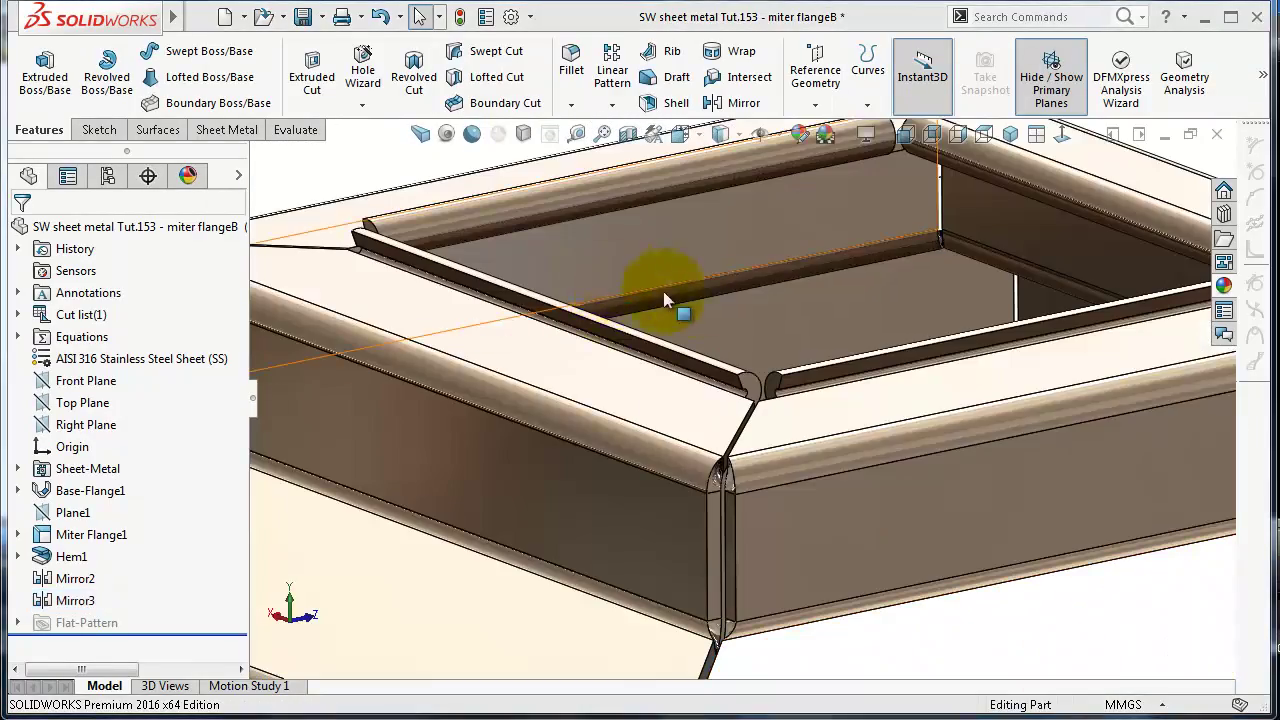
left_click(755, 316)
middle_click_drag(755, 316, 900, 591)
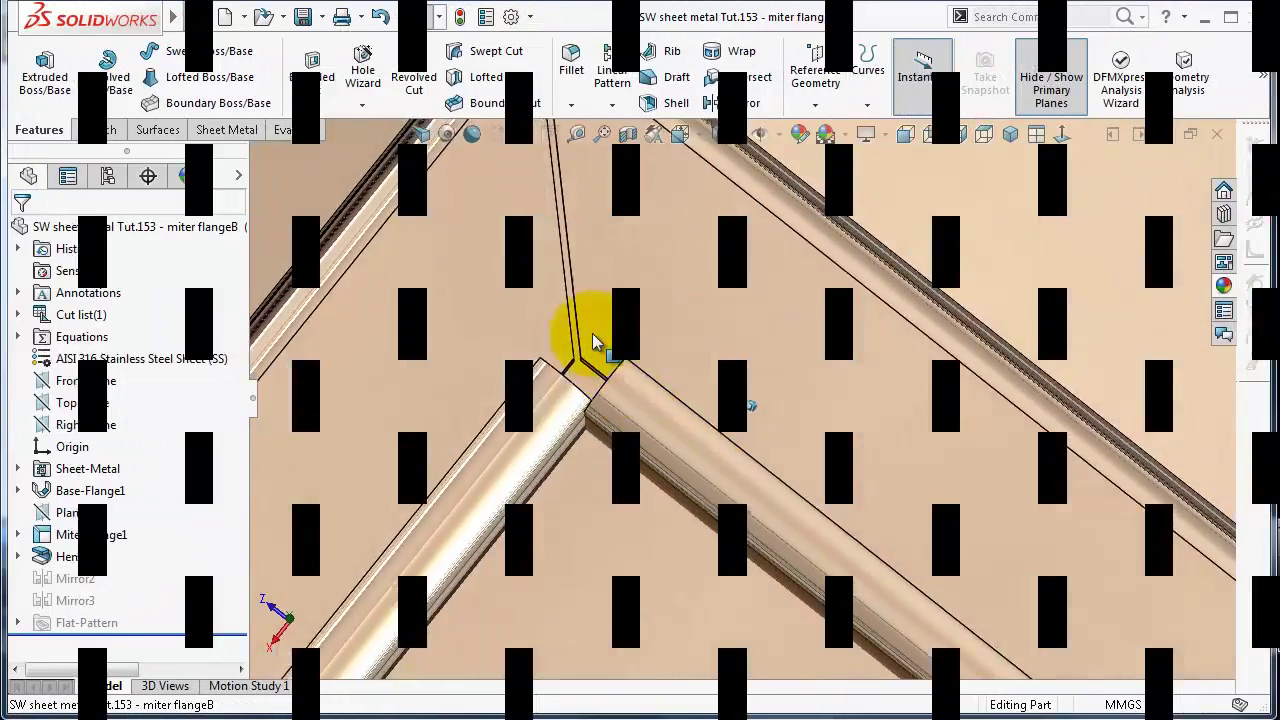
middle_click_drag(603, 352, 681, 276)
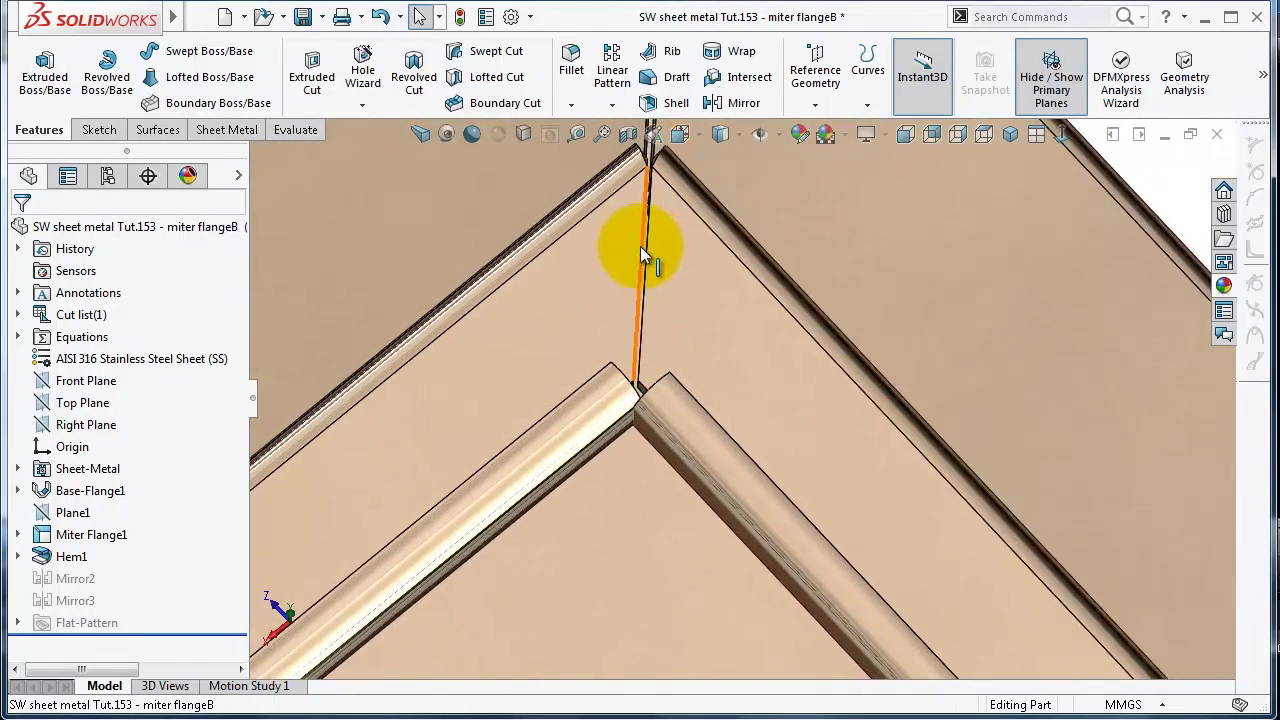
scroll(652, 257, "up", 5)
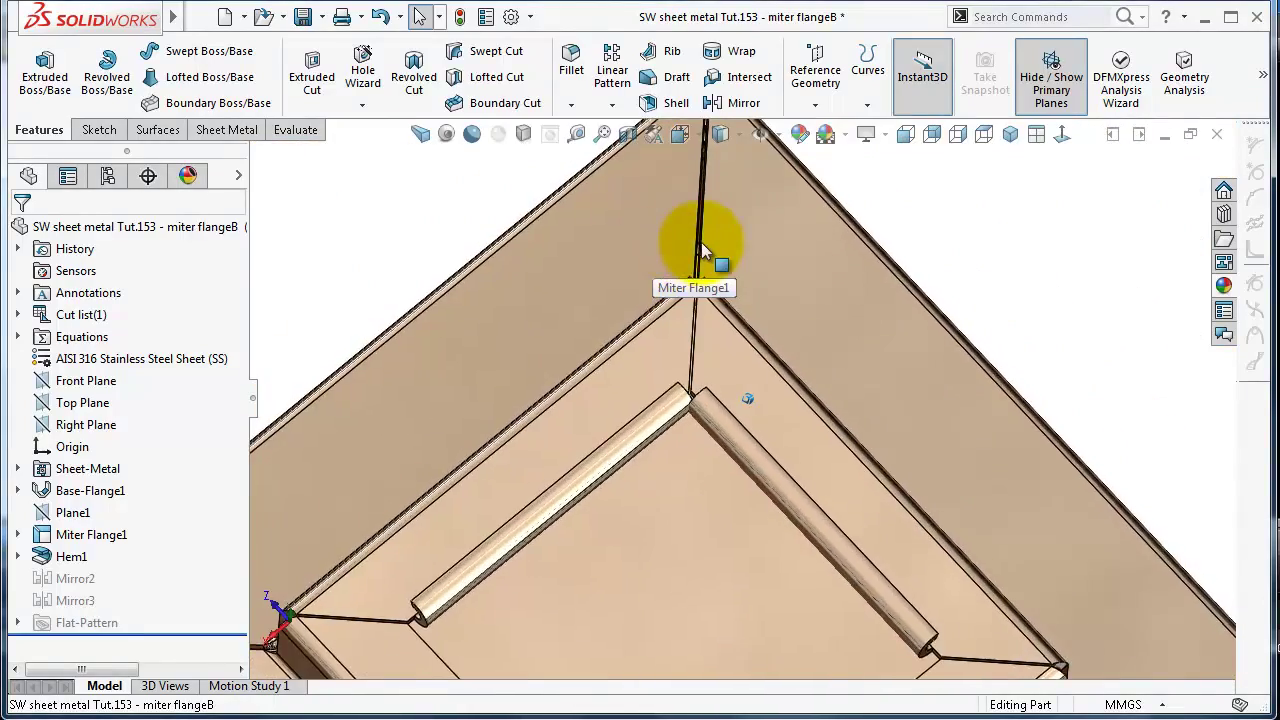
scroll(701, 242, "down", 4)
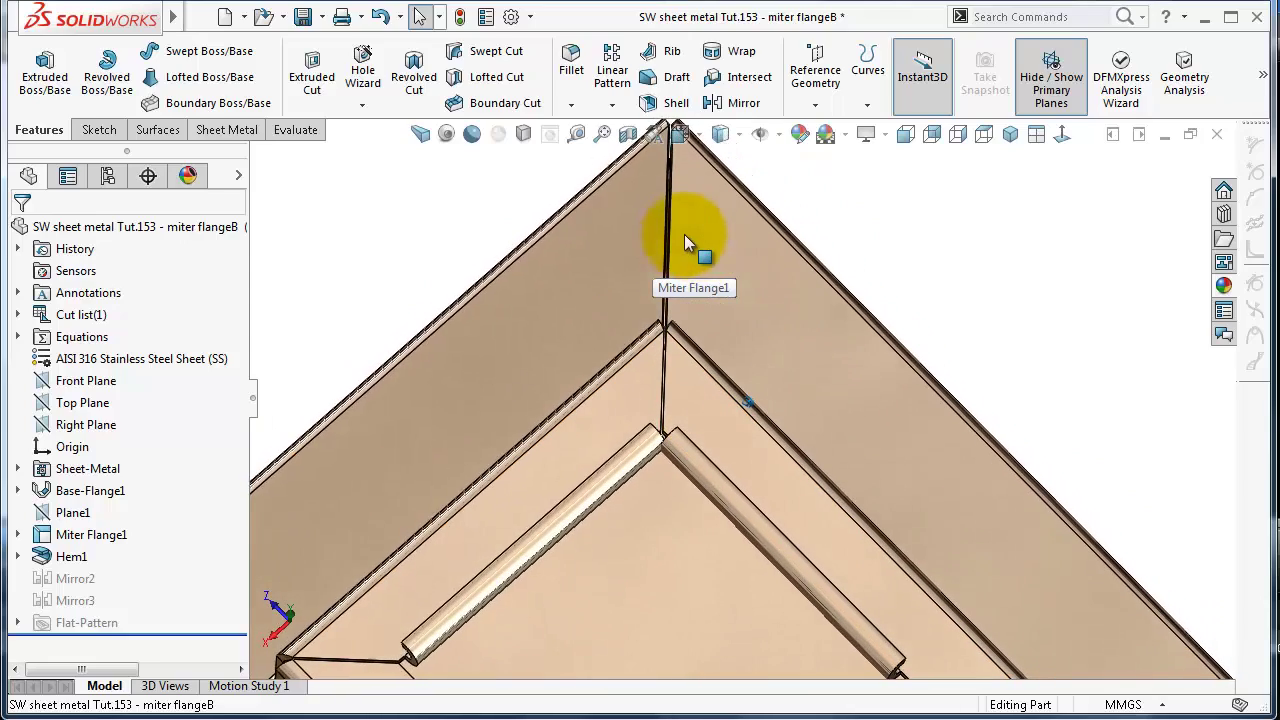
Edit Miter Flange1 and set its gap distance to 1 mm
left_click(78, 541)
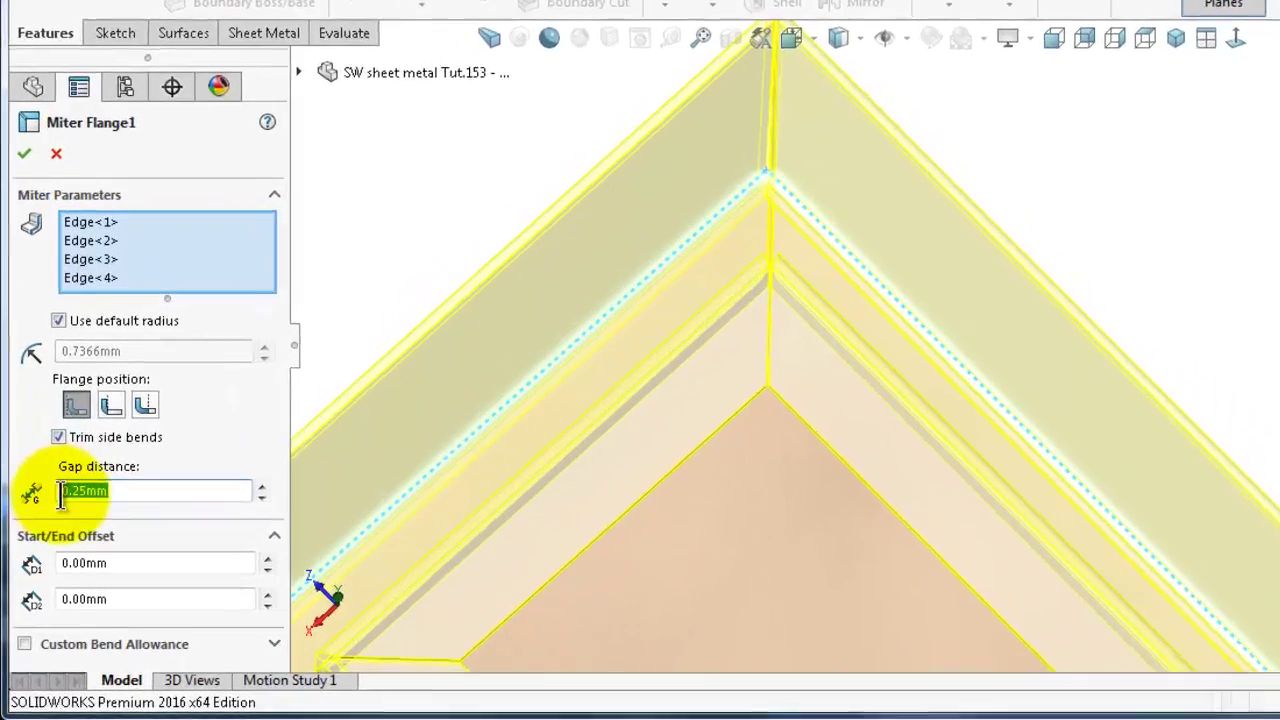
type("1")
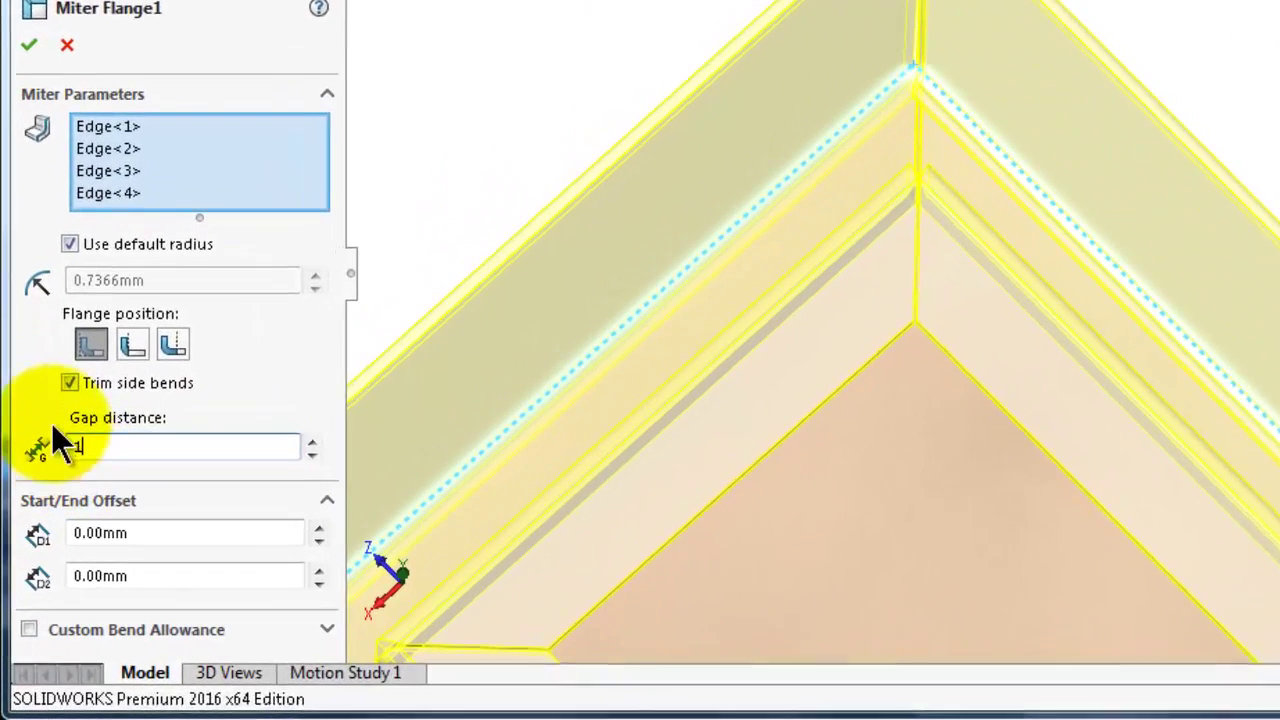
left_click(37, 501)
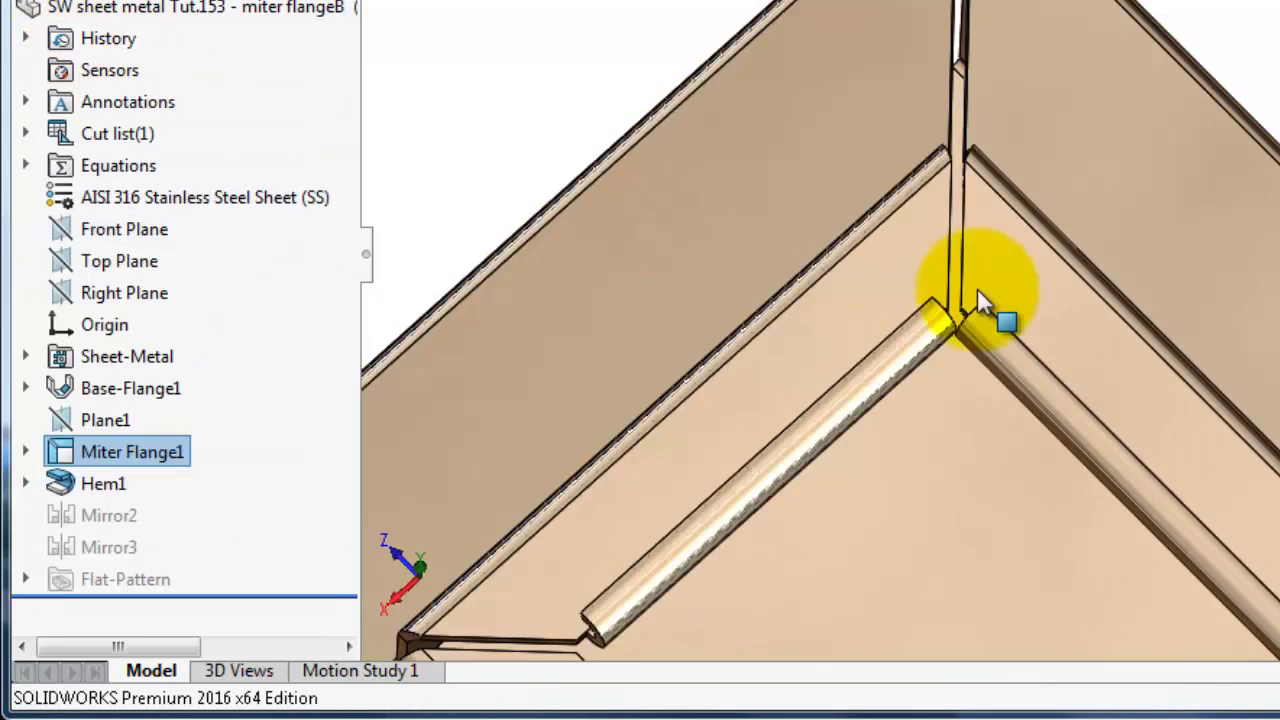
Suppress Hem1 in the miter flange part
middle_click_drag(980, 306, 955, 337)
scroll(955, 340, "down", 3)
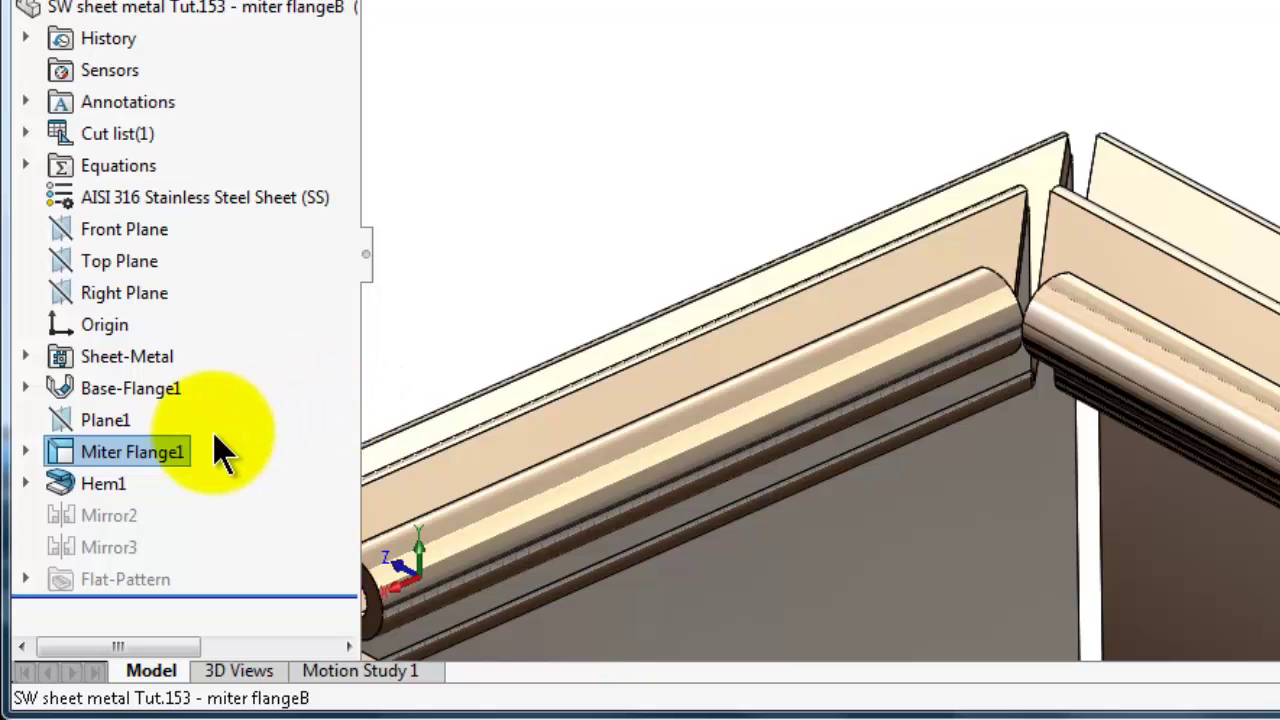
left_click(97, 485)
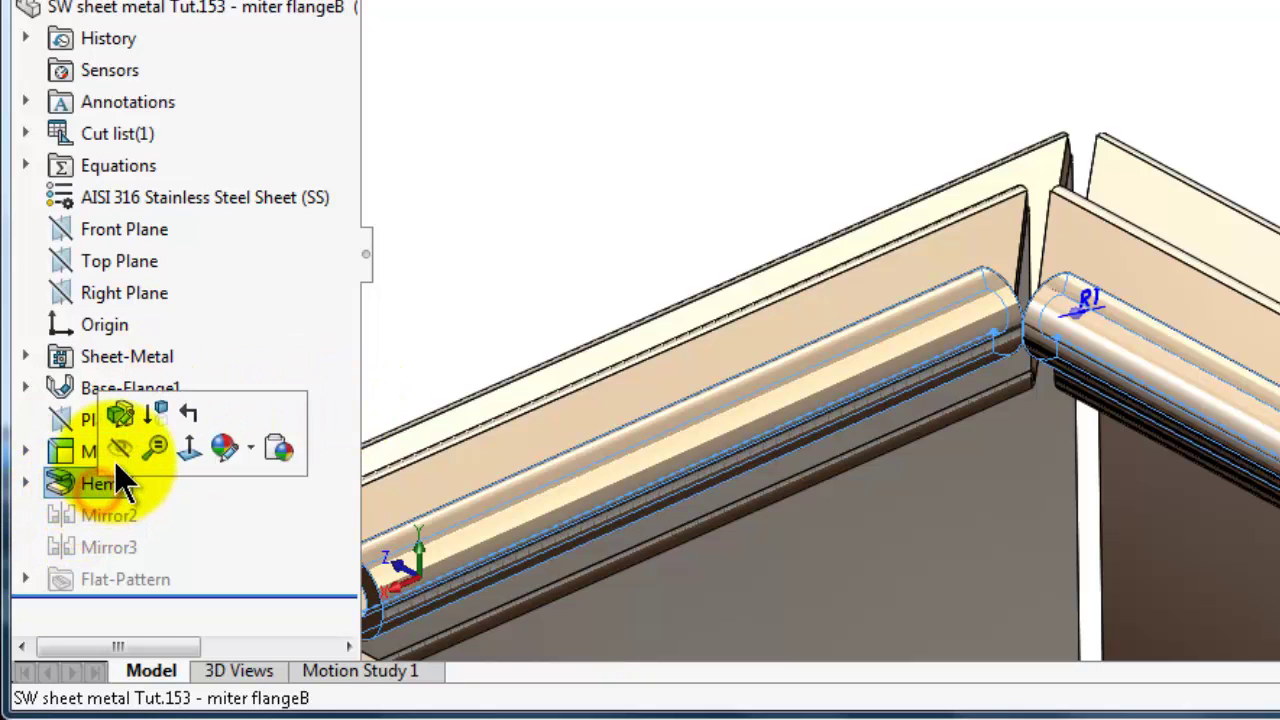
left_click(156, 416)
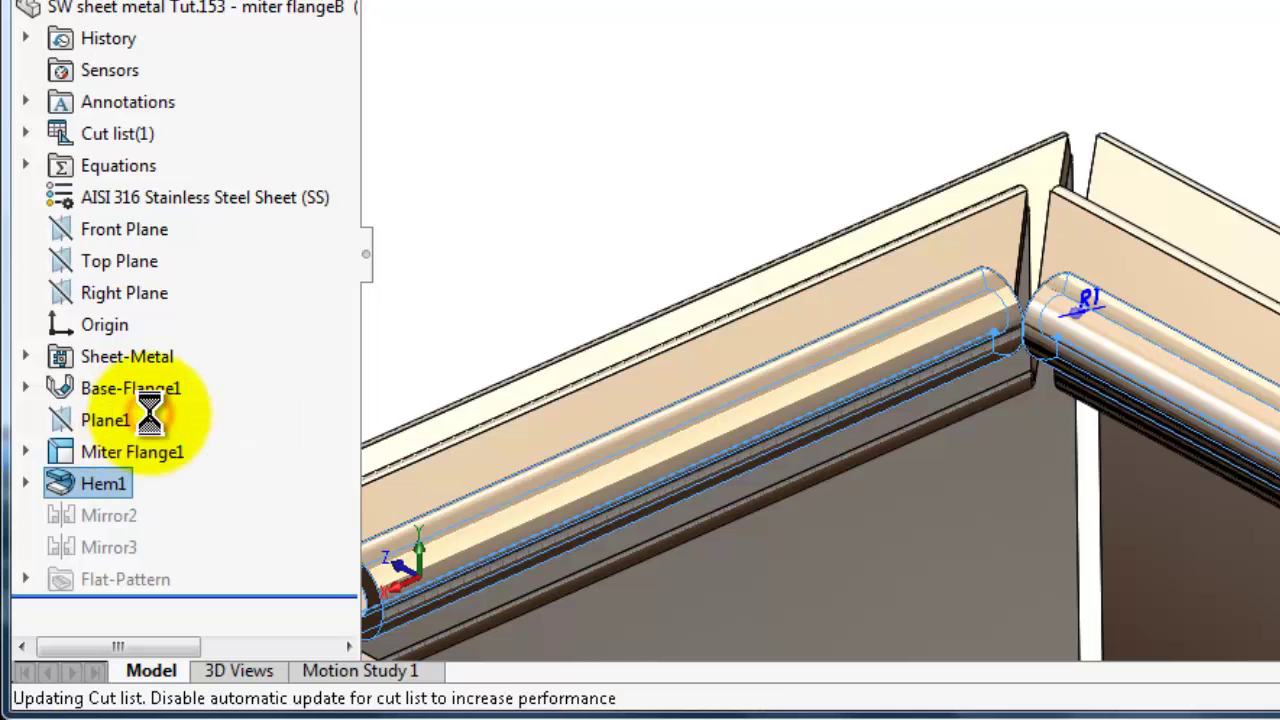
Edit the Miter Flange1 profile sketch, converting the R2 arc and the 2.50 mm line at its end from construction to solid geometry
left_click(133, 464)
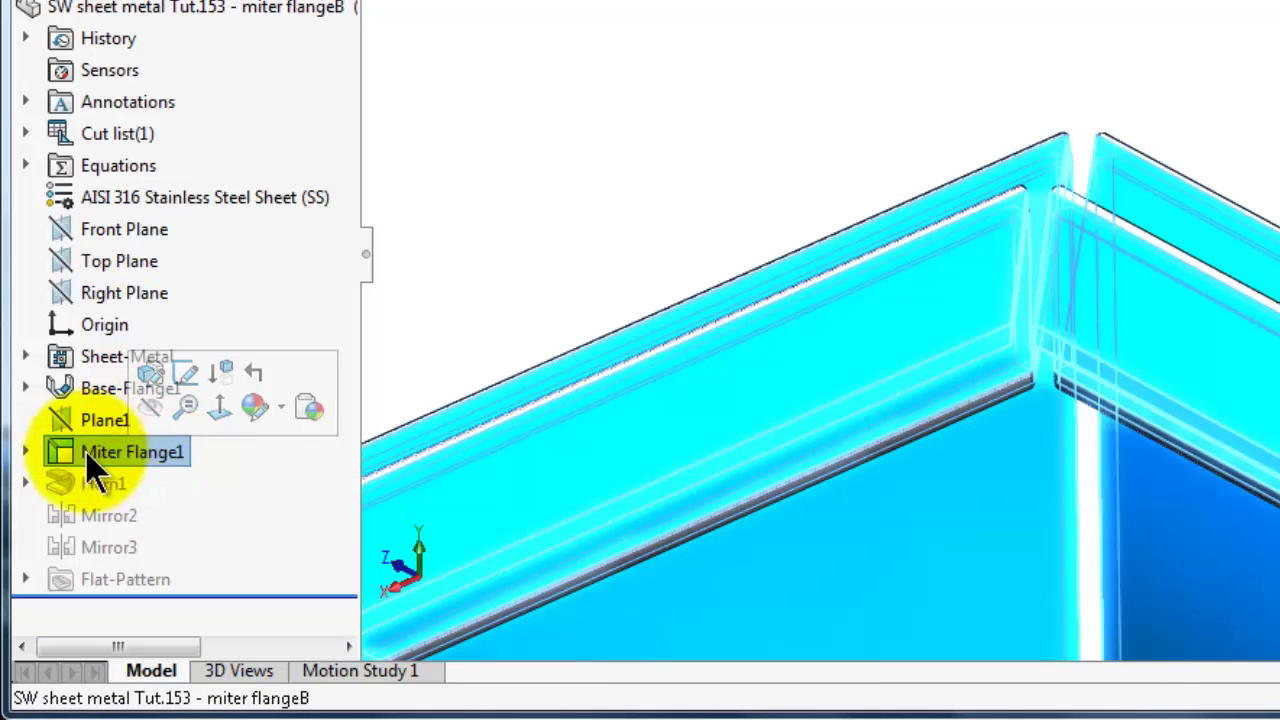
left_click(25, 452)
left_click(126, 103)
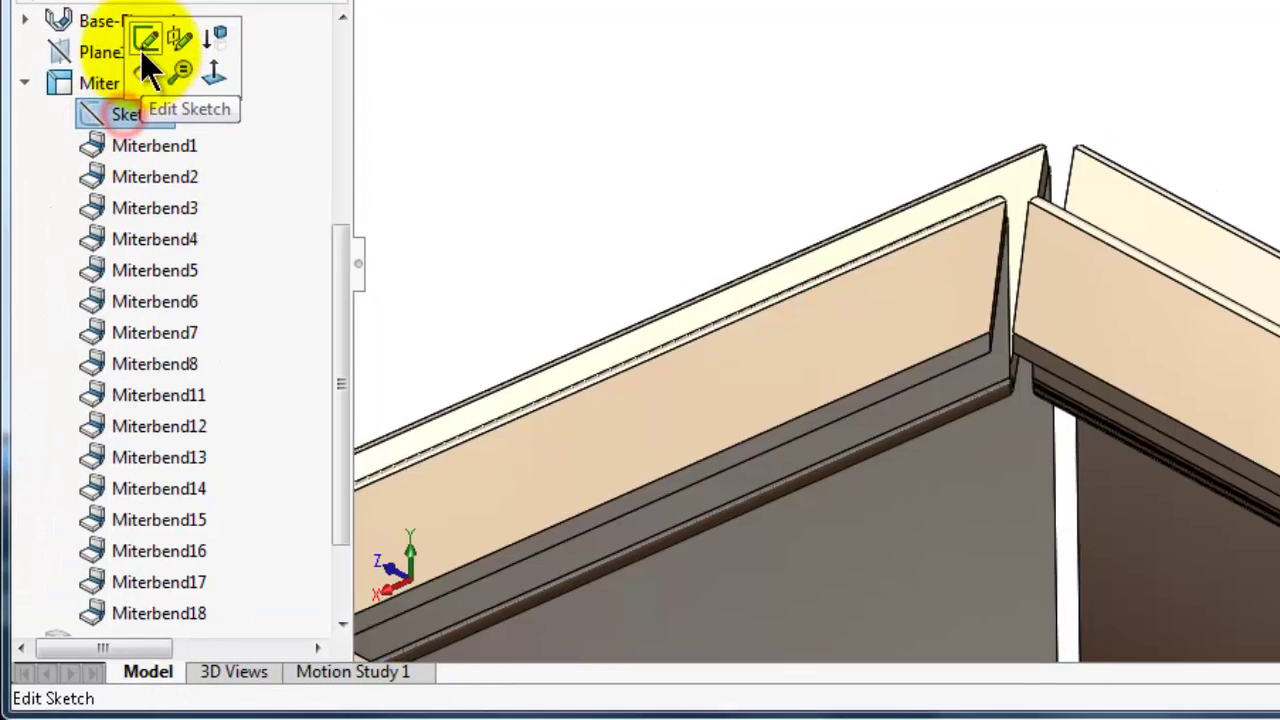
left_click(142, 48)
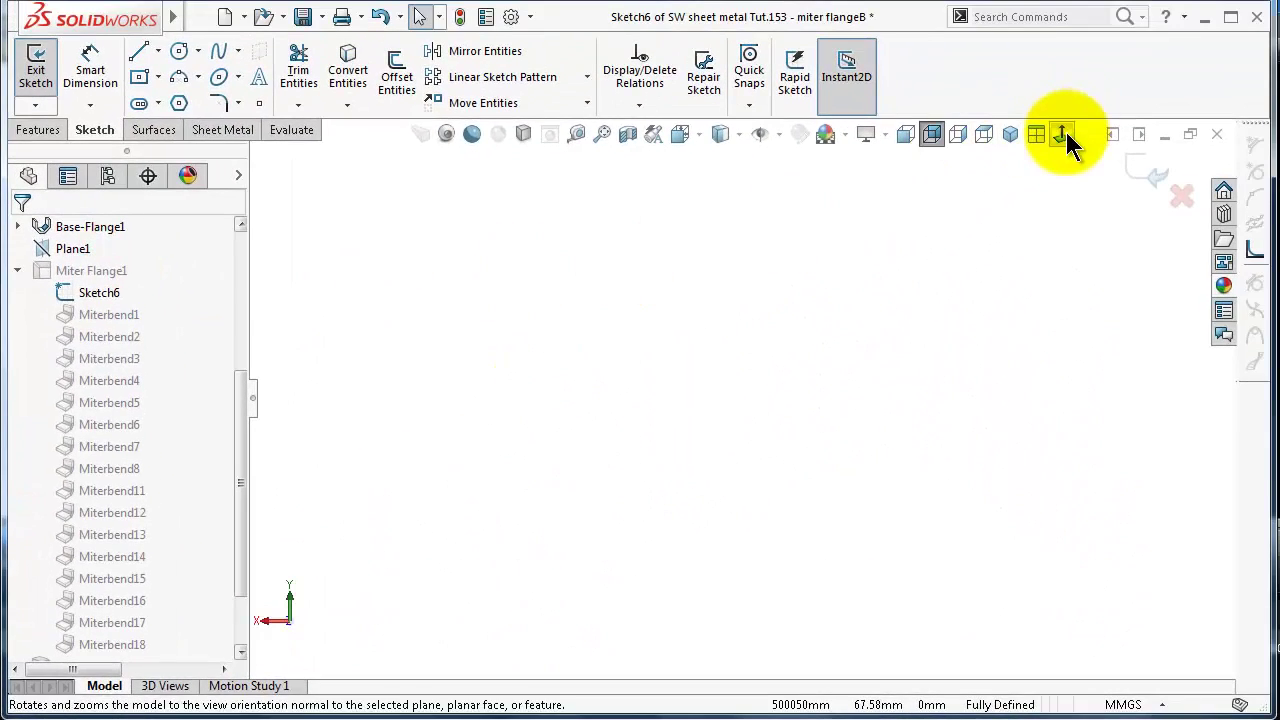
left_click(1063, 134)
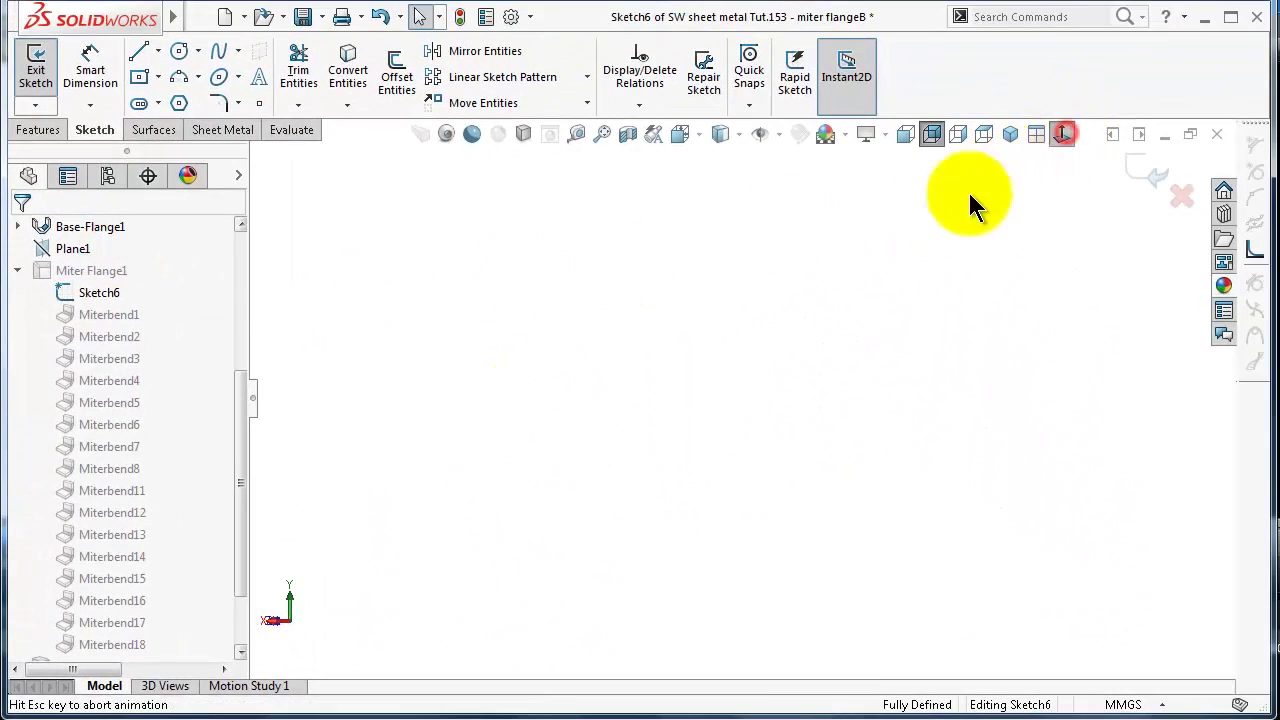
scroll(643, 300, "down", 5)
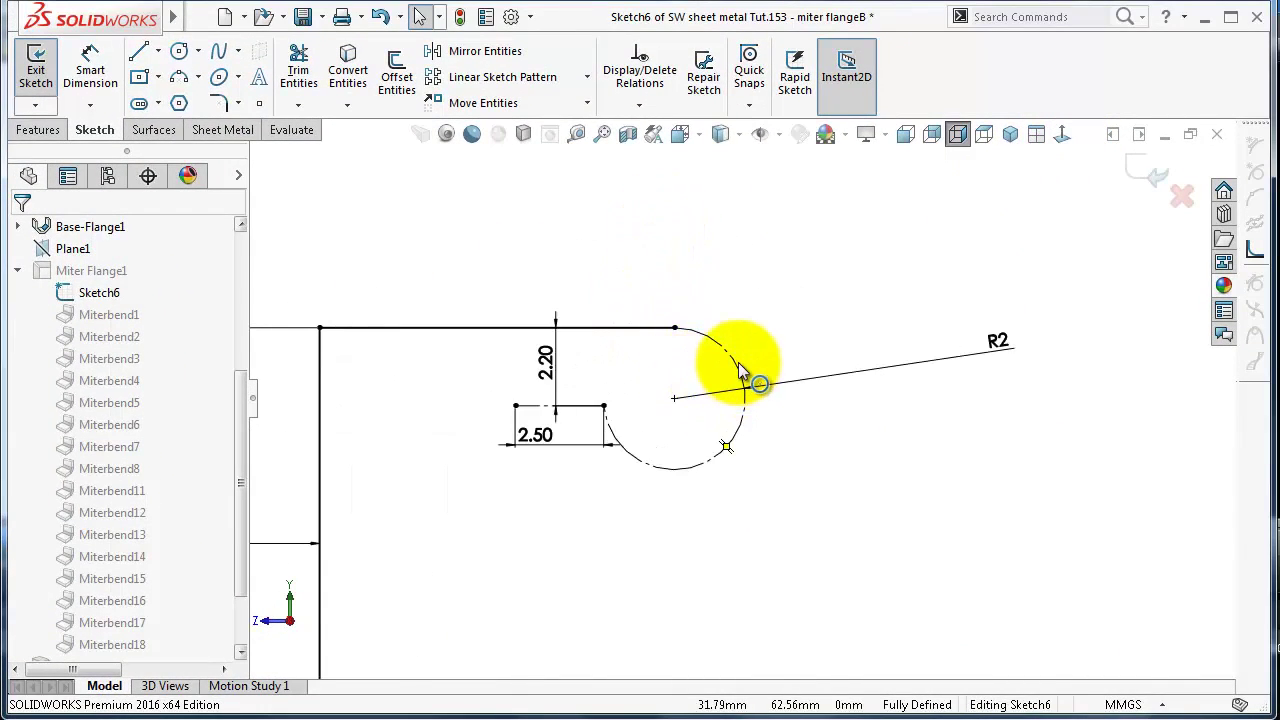
left_click(737, 368)
left_click(810, 298)
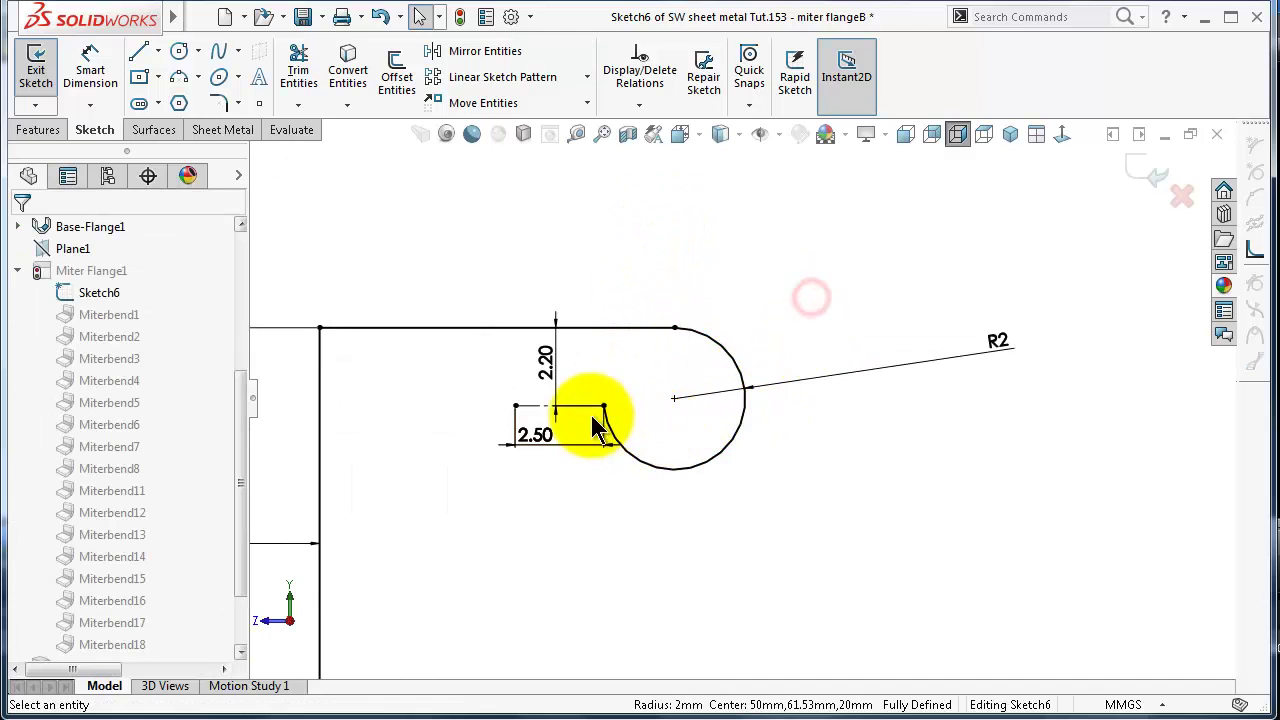
left_click(589, 407)
left_click(668, 352)
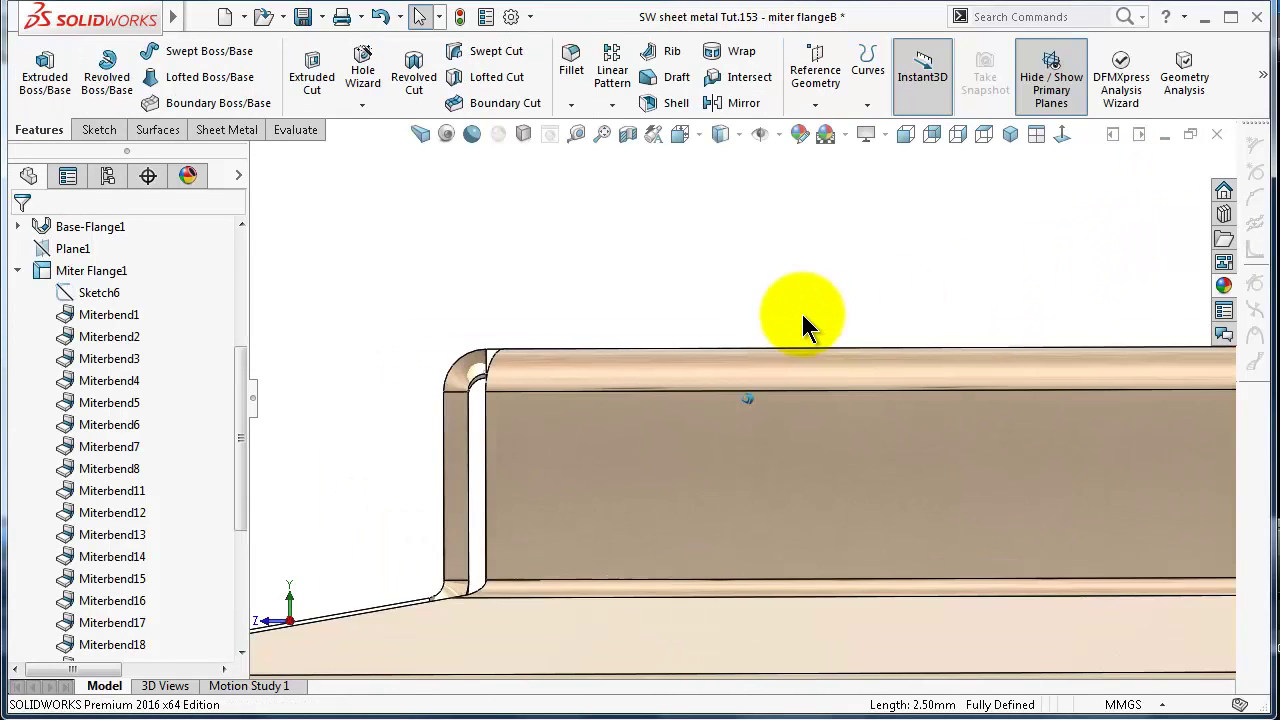
Edit Miter Flange1 and set its gap distance to 0.1 mm
mouse_move(803, 323)
middle_mouse_down()
mouse_move(787, 373)
mouse_move(806, 449)
middle_mouse_up()
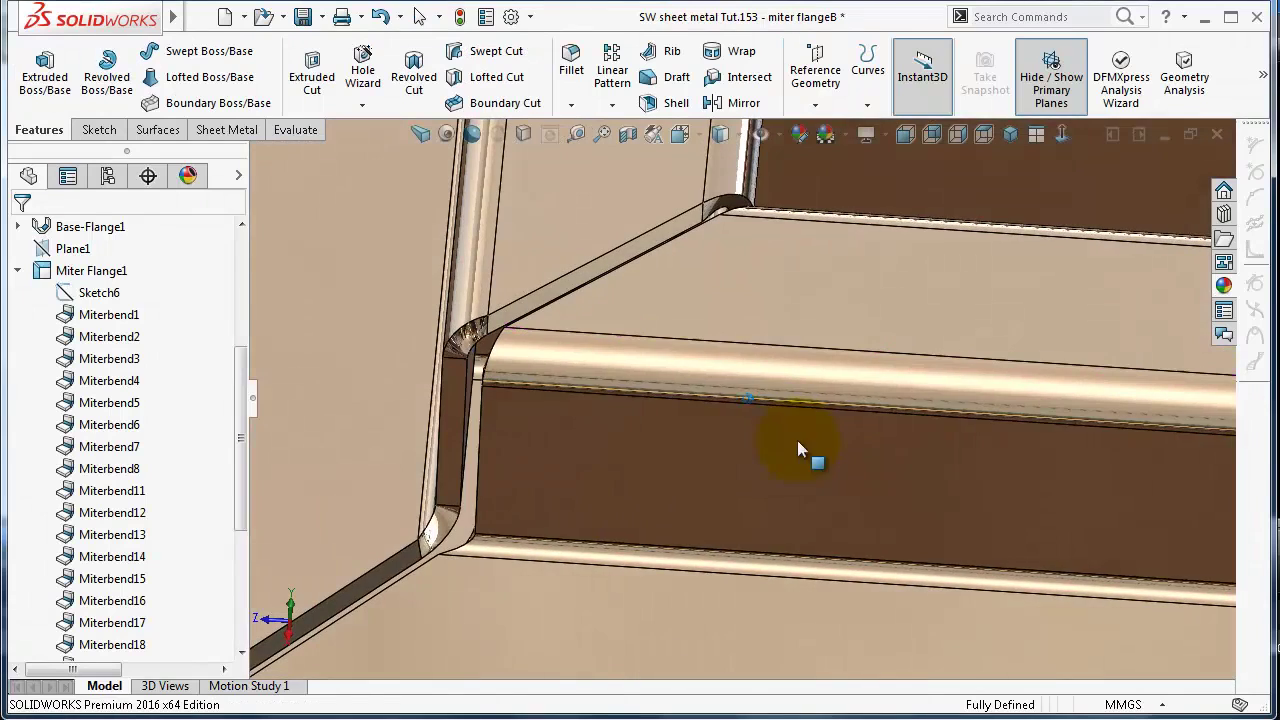
left_click(21, 270)
left_click(87, 533)
left_click(101, 479)
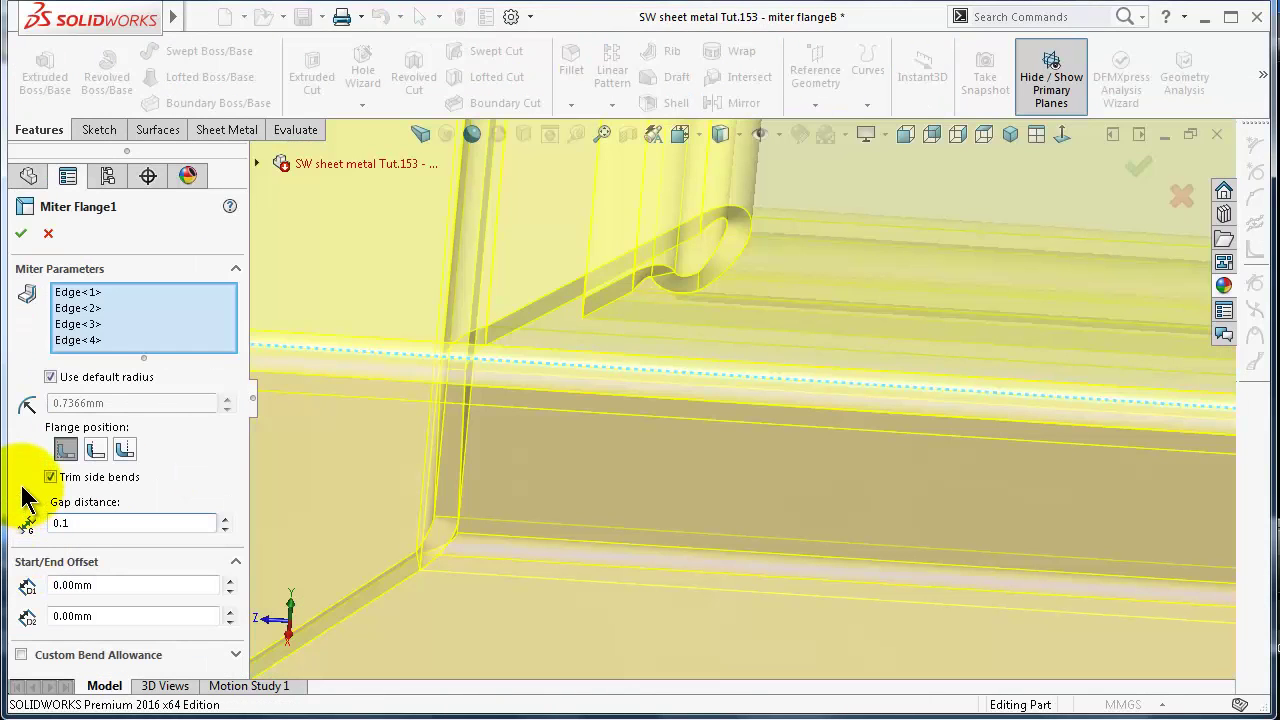
key("Return")
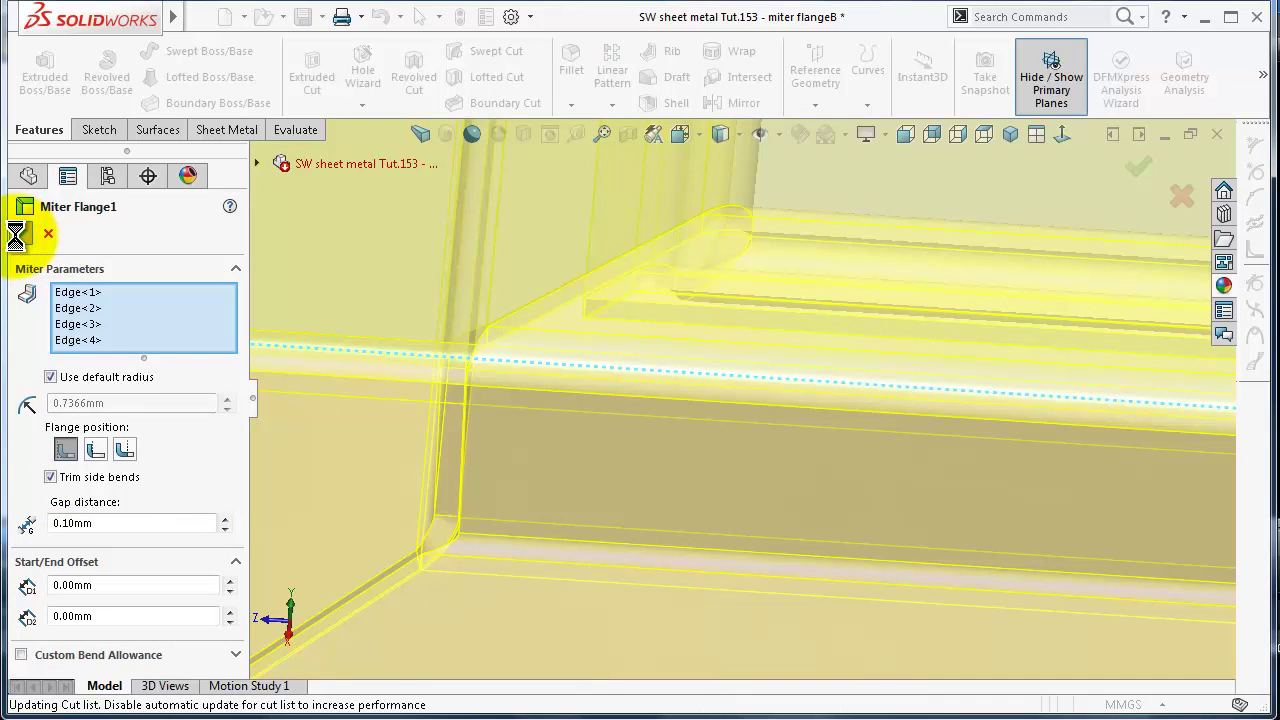
left_click(22, 234)
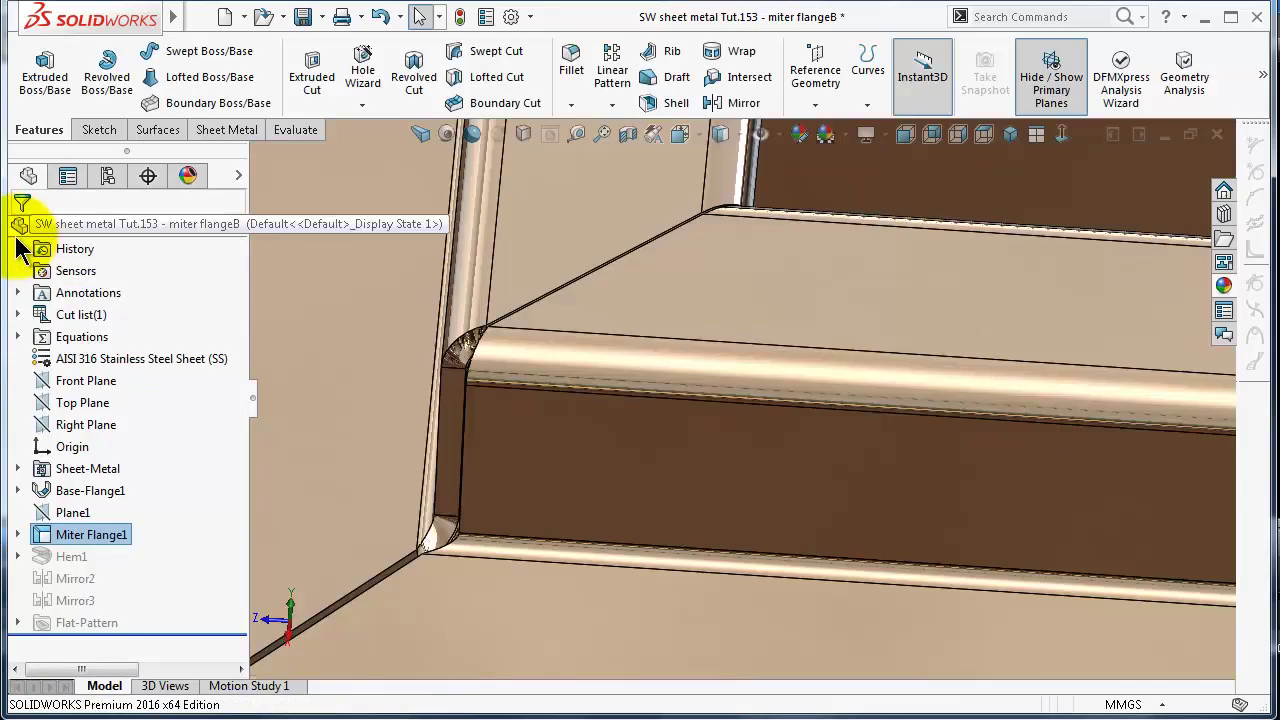
middle_click_drag(665, 394, 868, 319)
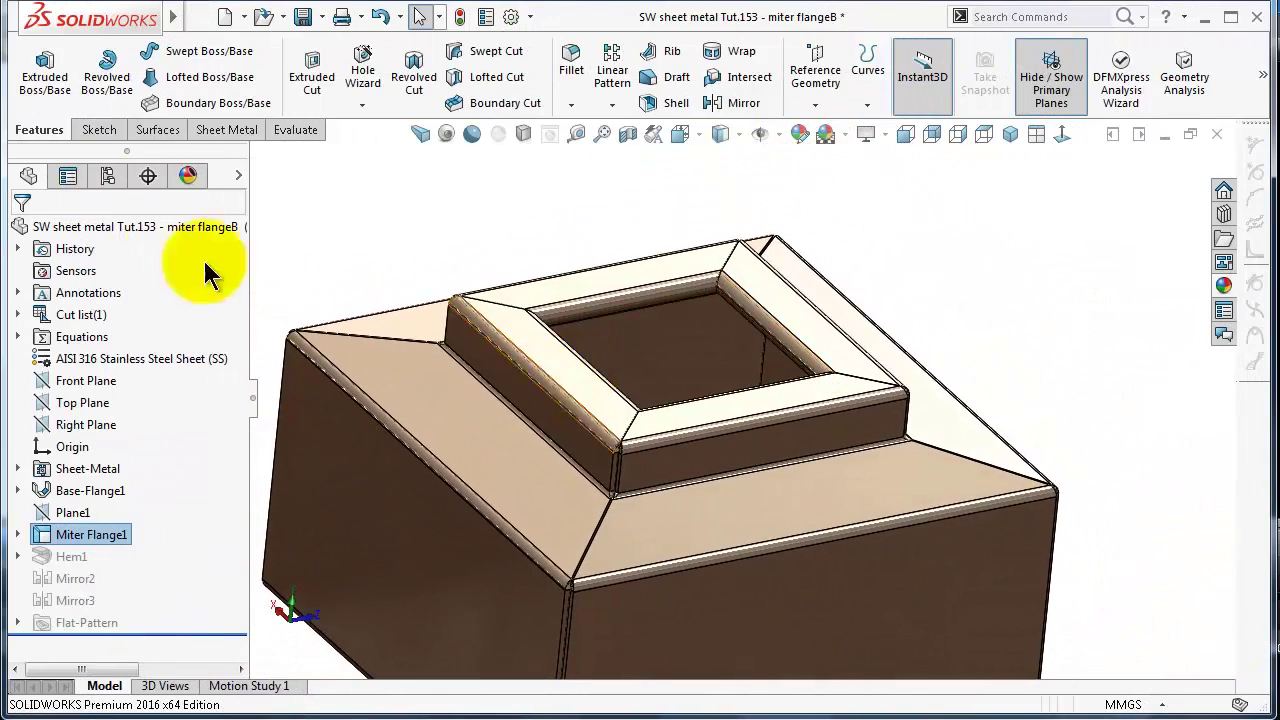
Create a new part document
left_click(222, 17)
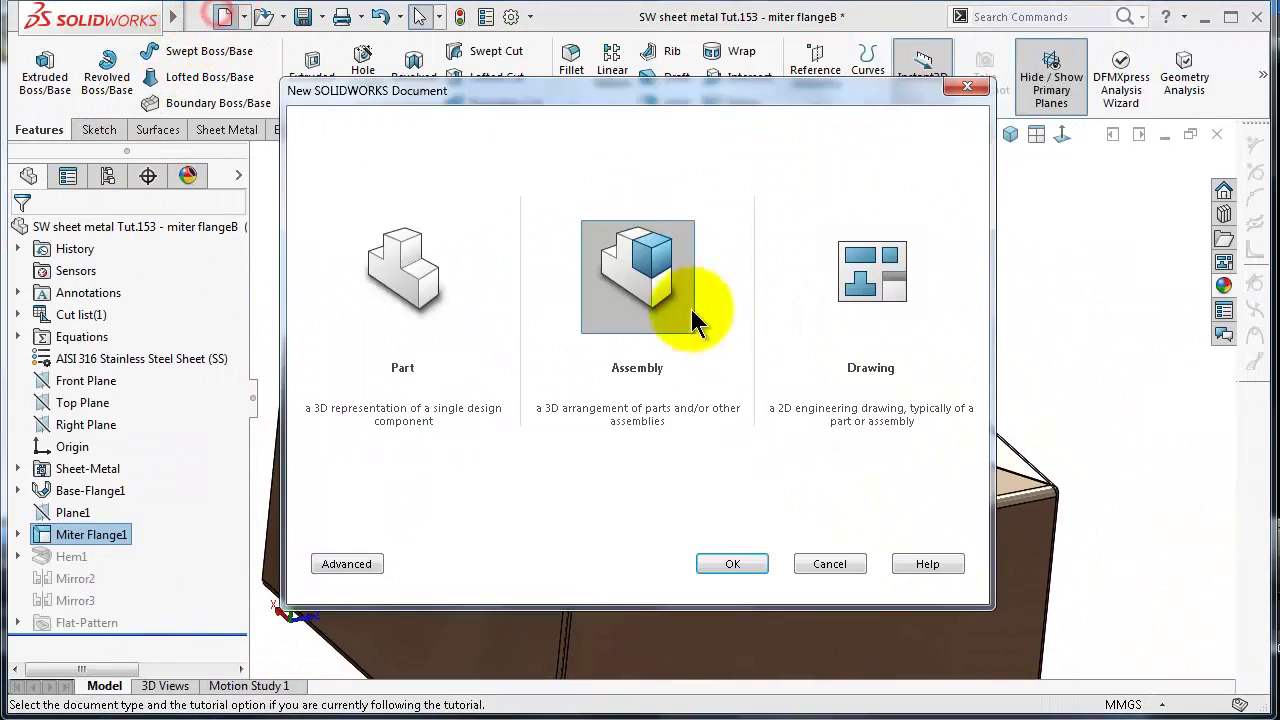
left_click(428, 272)
left_click(733, 562)
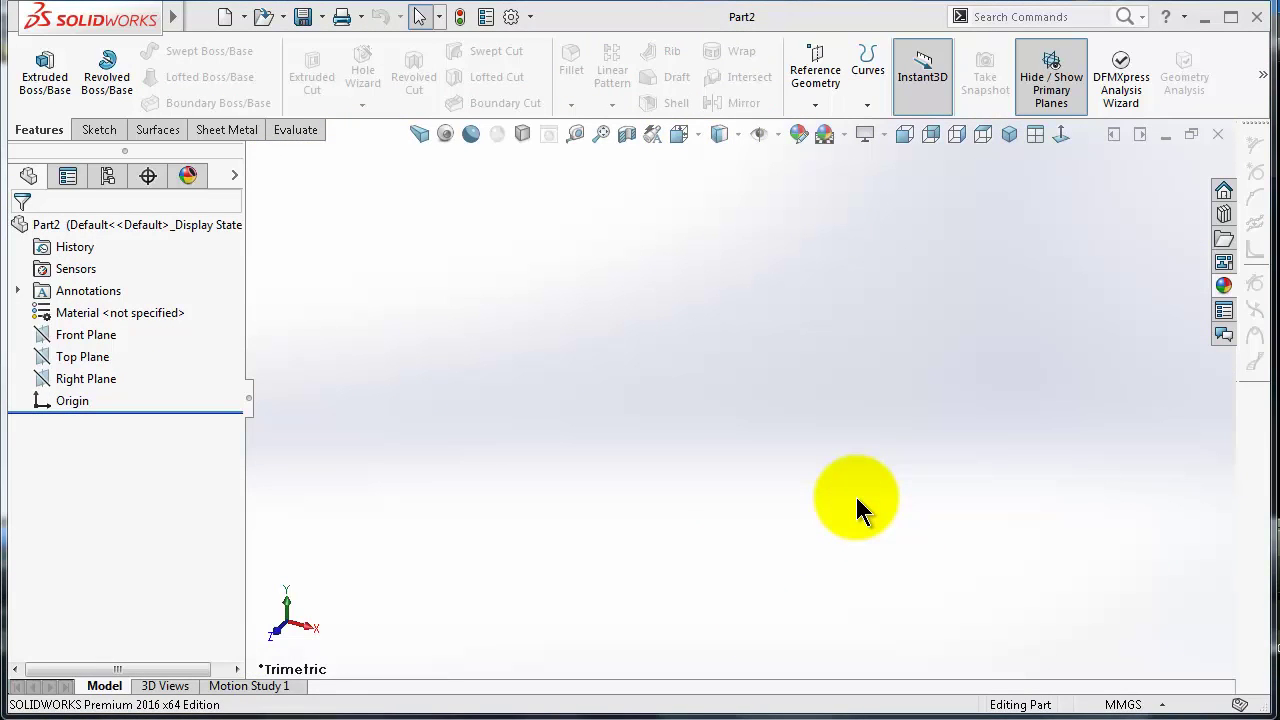
Sketch a center rectangle about 260 mm by 117 mm on the Top Plane, centred on the origin
left_click(66, 357)
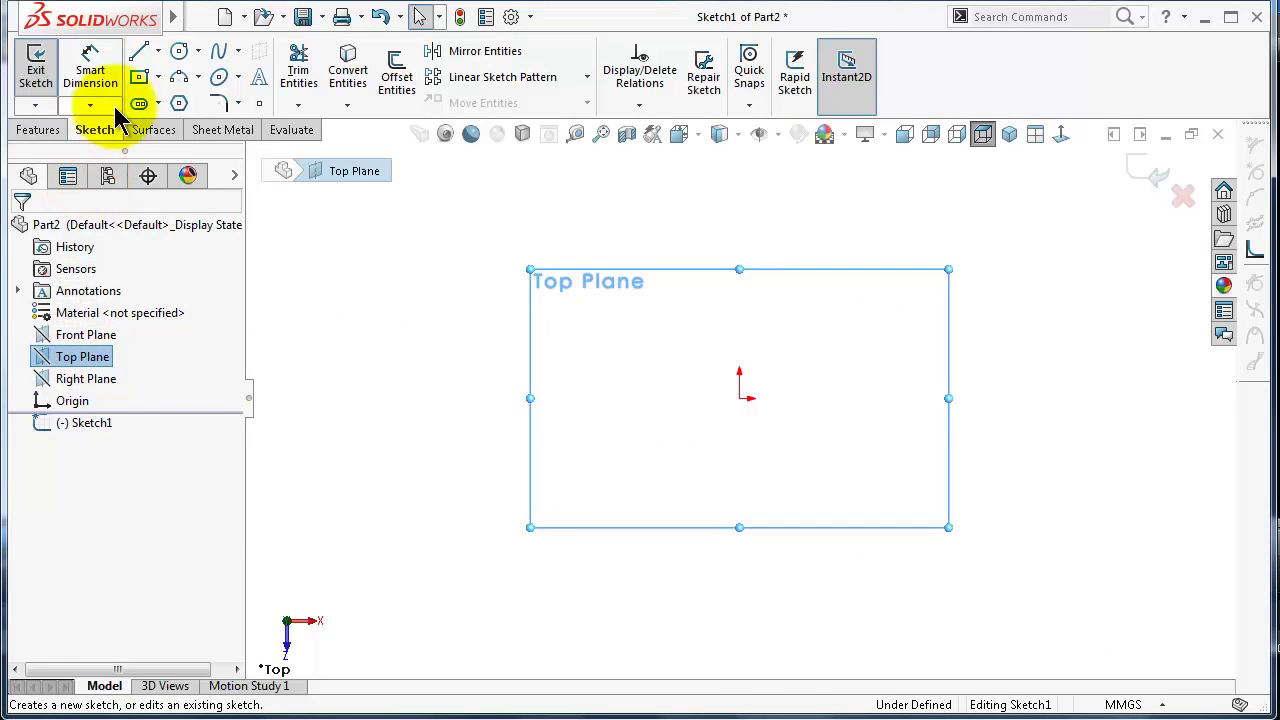
left_click(139, 77)
left_click(739, 398)
left_click(501, 261)
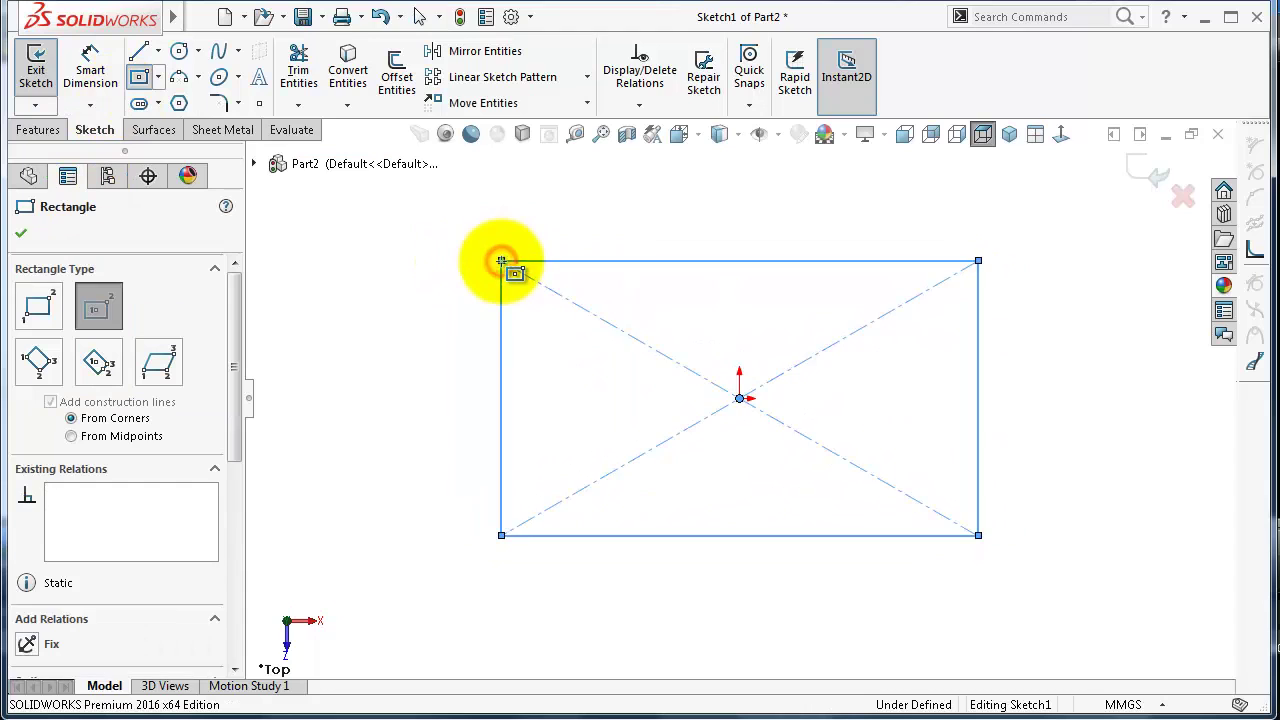
Dimension the rectangle with a 150 mm vertical side and a 250 mm horizontal side
left_click(100, 86)
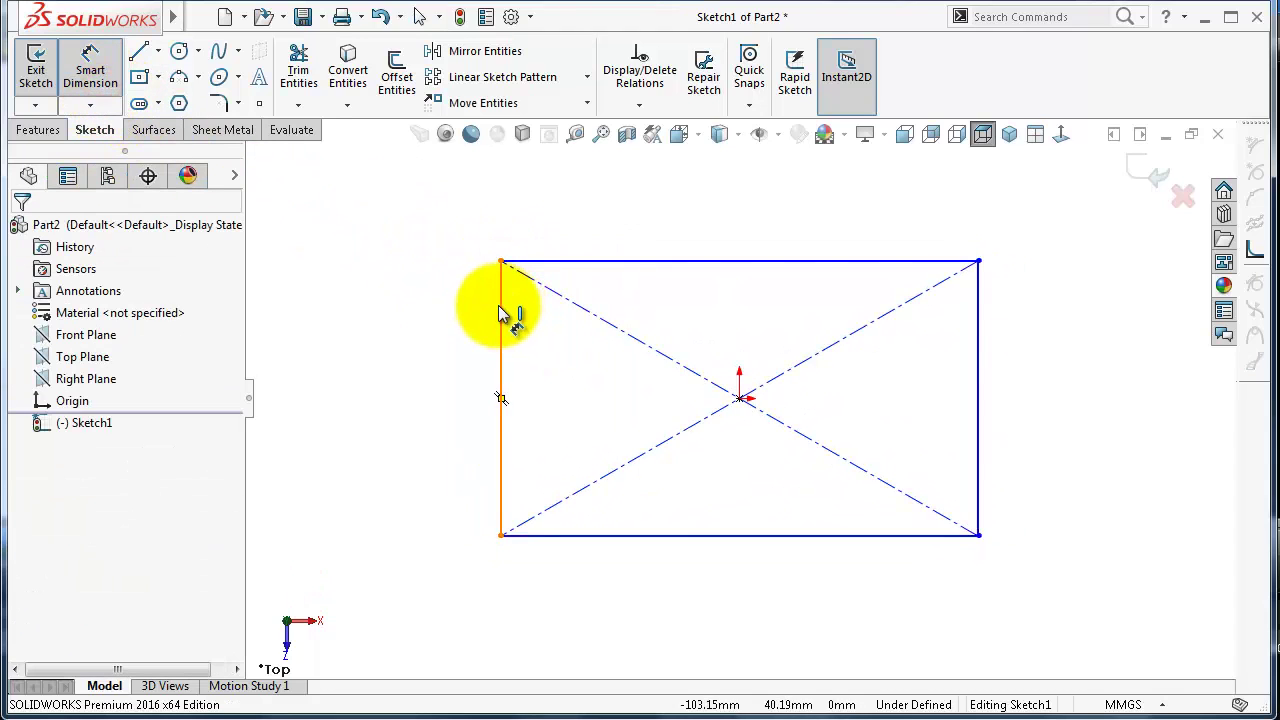
left_click(502, 313)
left_click(447, 345)
type("15")
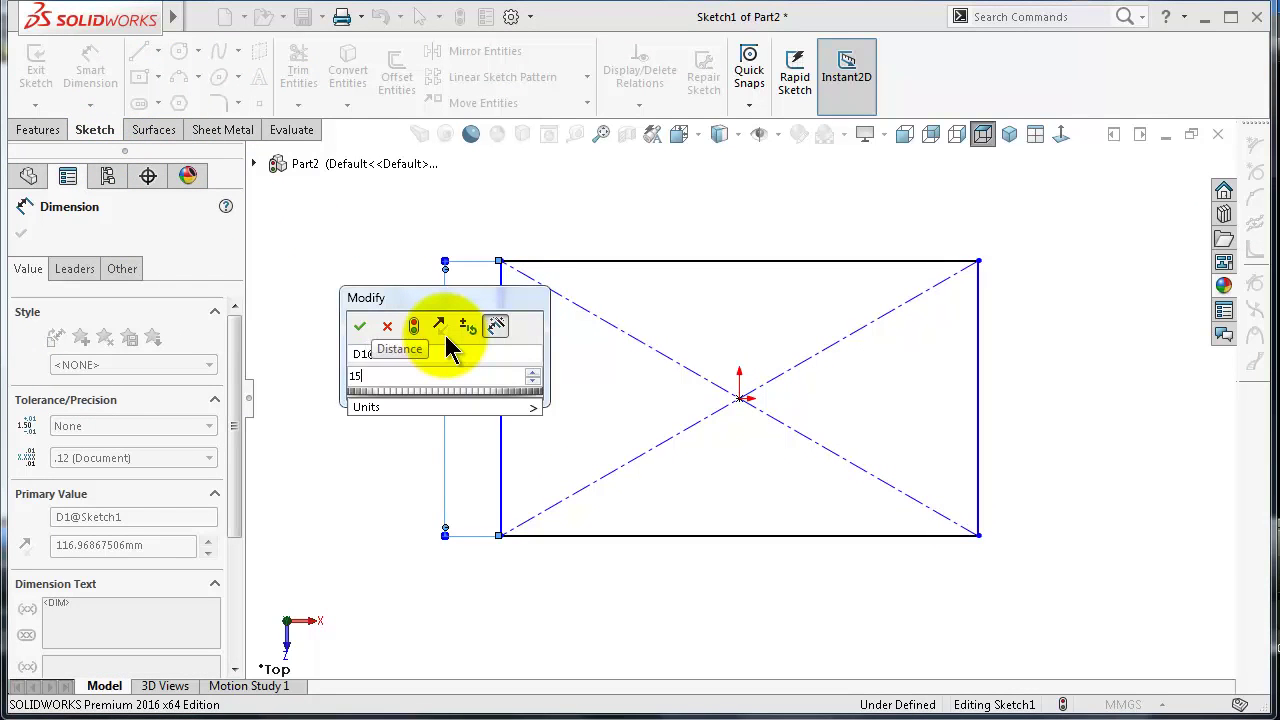
type("0")
key("Return")
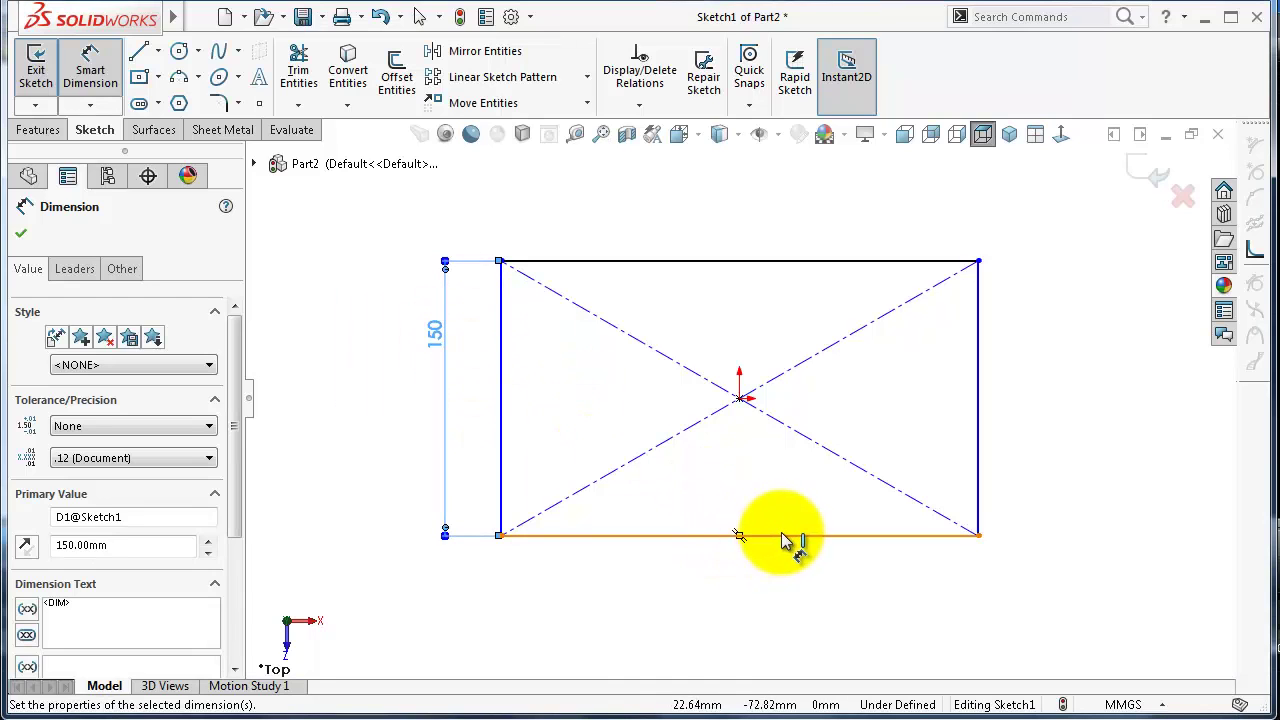
left_click(788, 538)
left_click(797, 588)
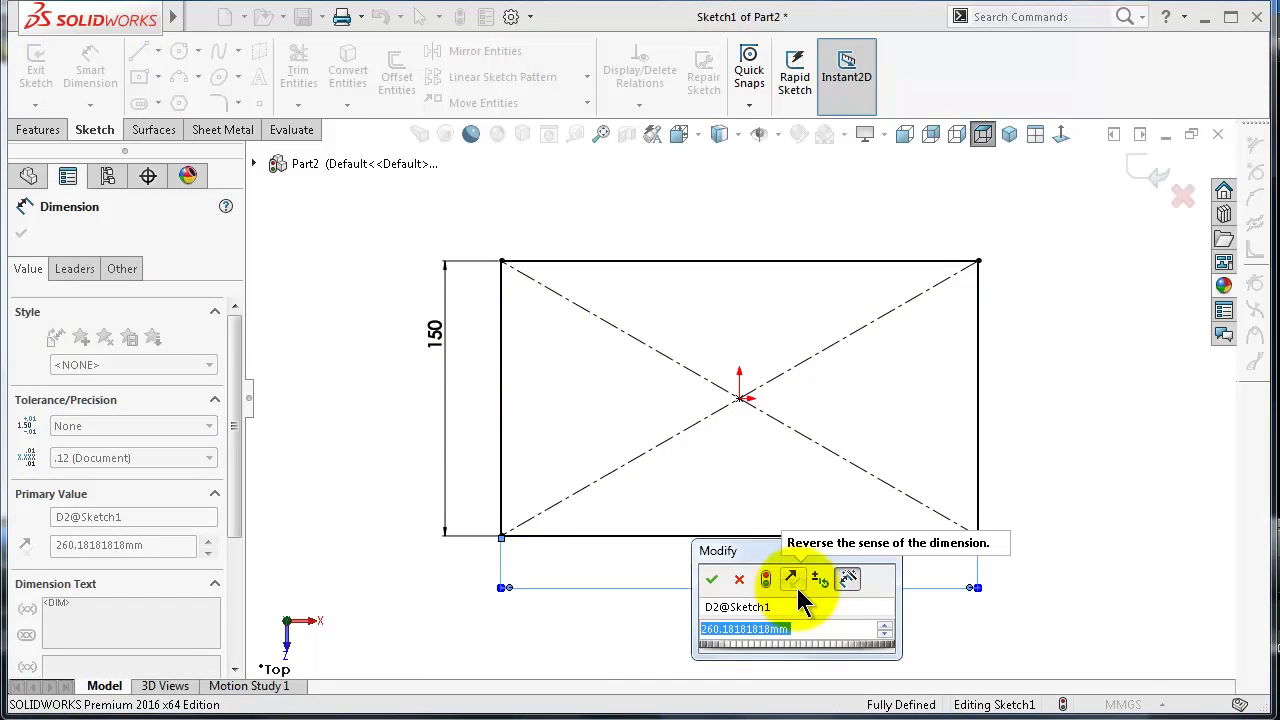
type("250")
key("Return")
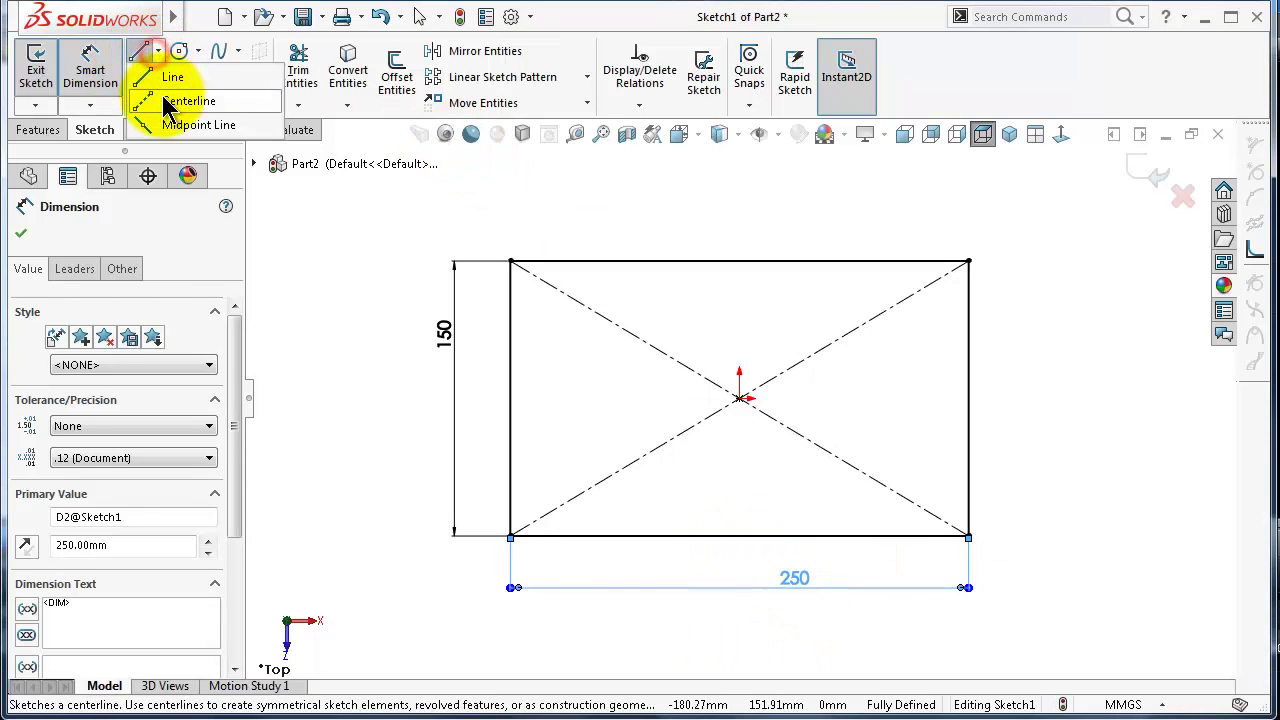
Draw a vertical centerline joining the midpoints of the rectangle's upper and lower edges
left_click(166, 101)
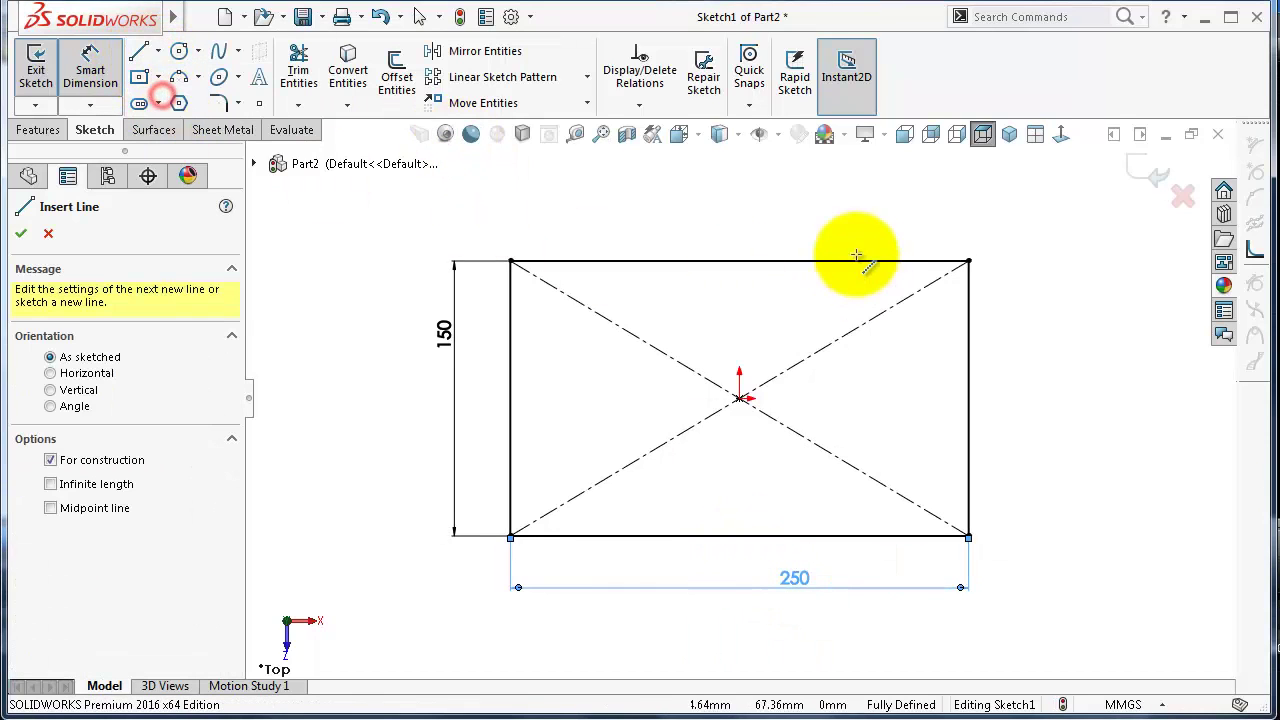
left_click(738, 261)
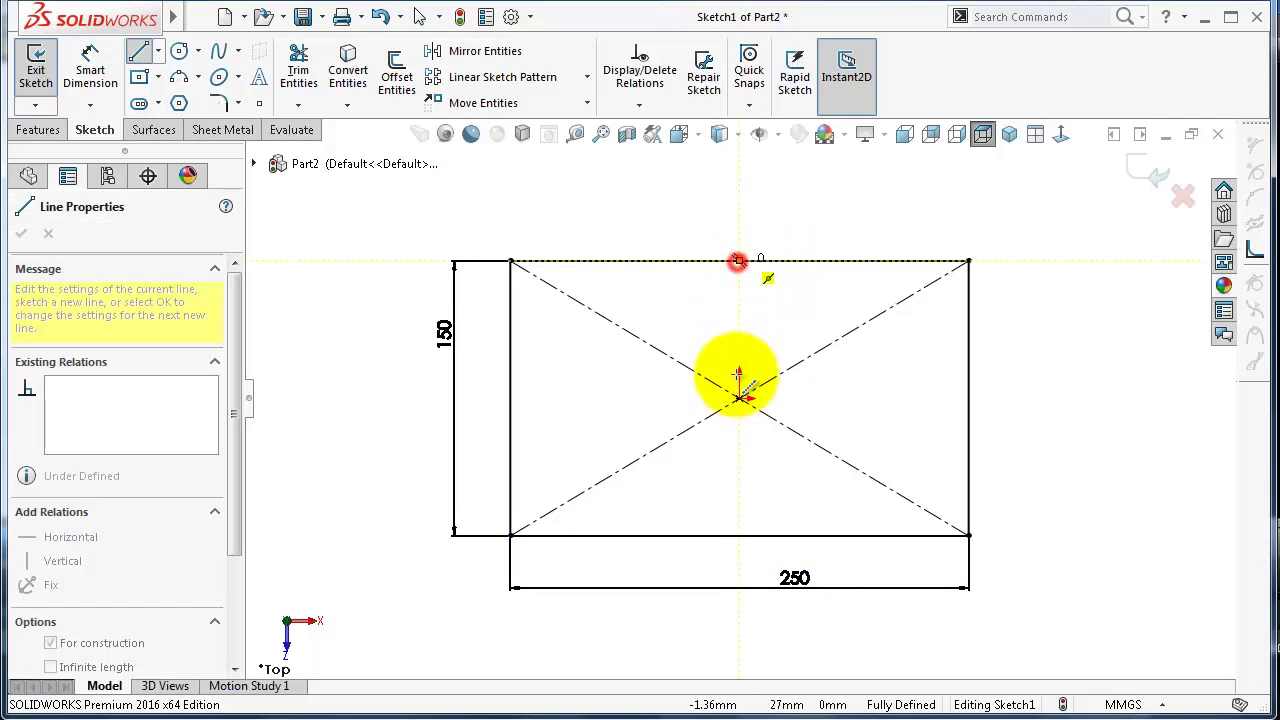
left_click(738, 535)
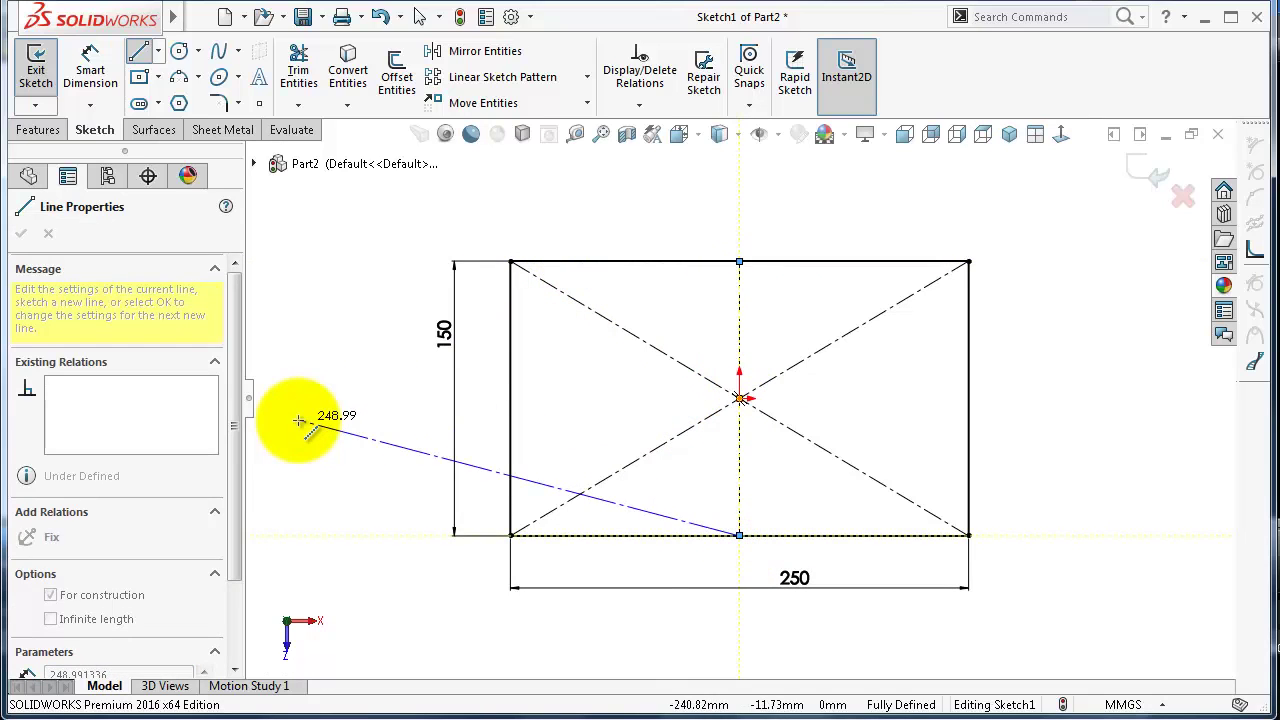
key("Escape")
Sketch a corner rectangle about 21 mm wide and 20 mm high standing on the upper edge, near its left end
left_click(157, 77)
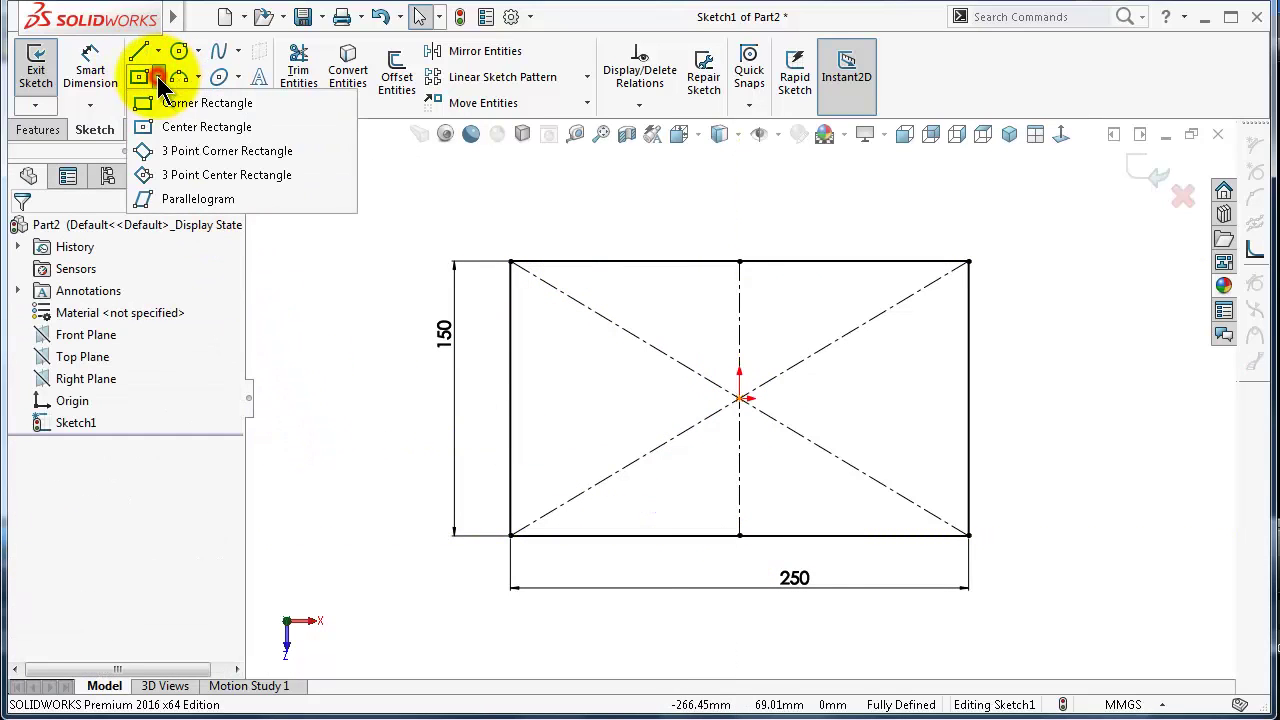
left_click(165, 103)
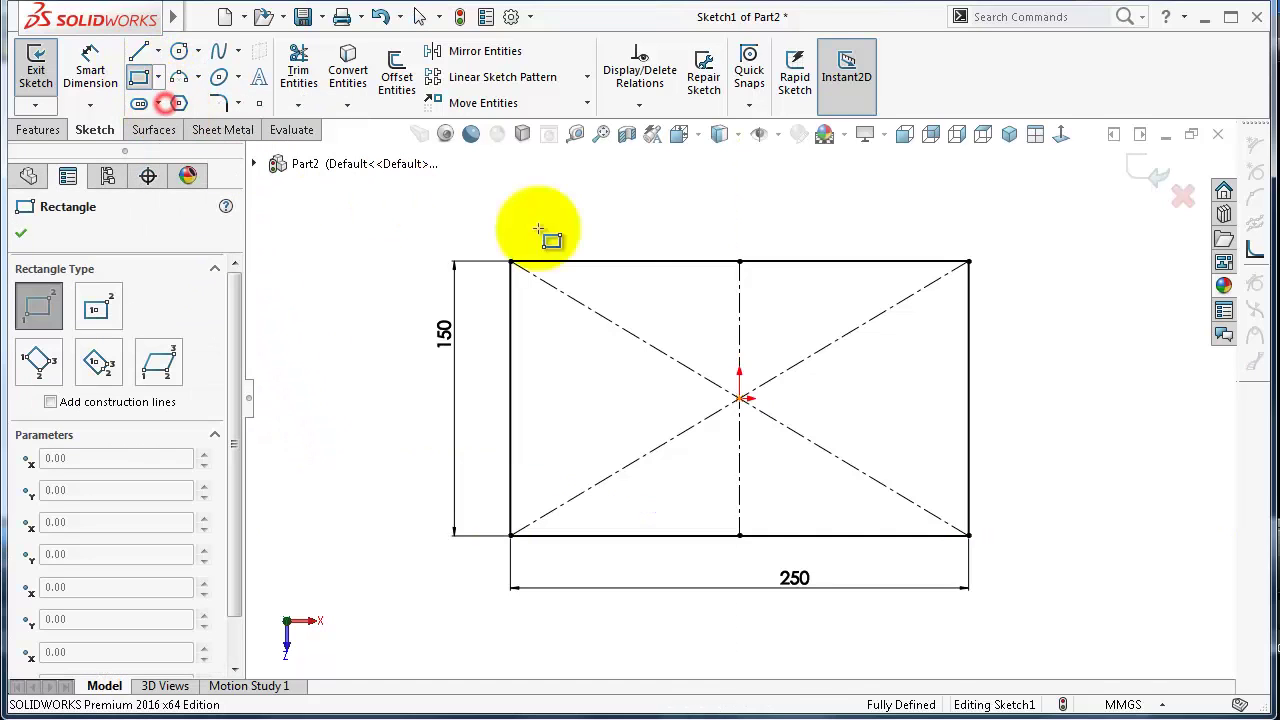
scroll(549, 234, "down", 5)
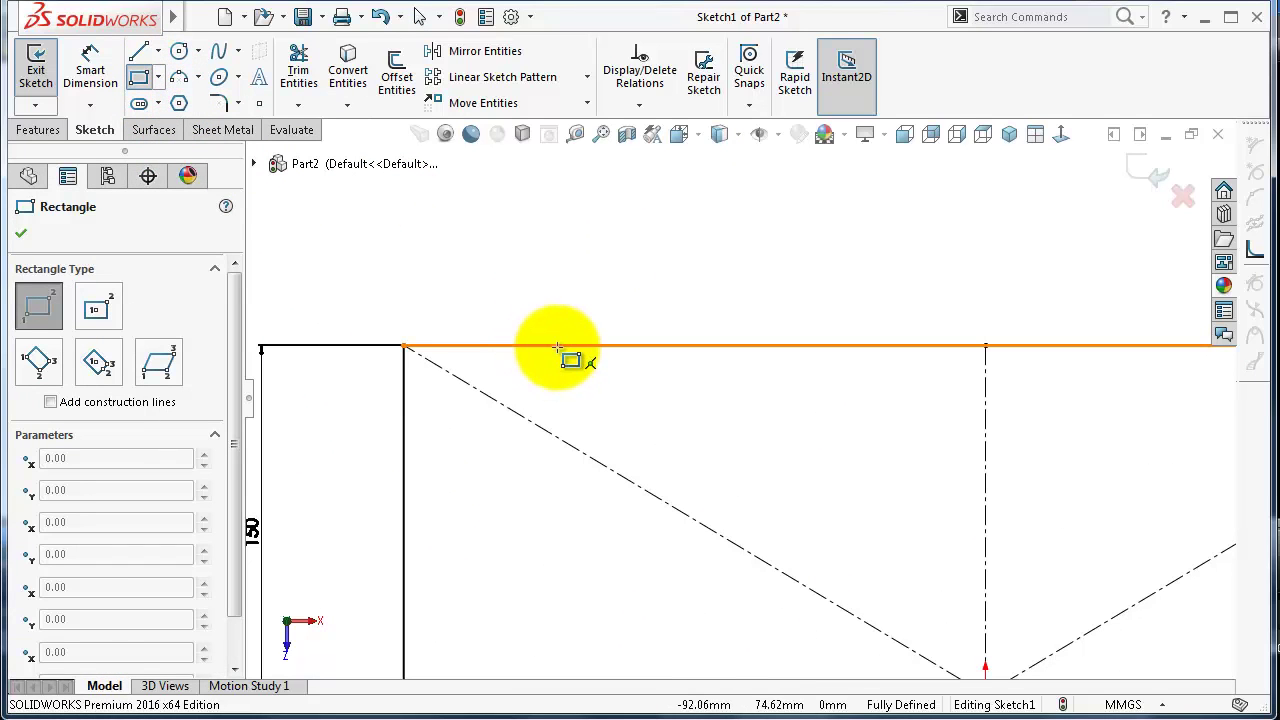
left_click(557, 347)
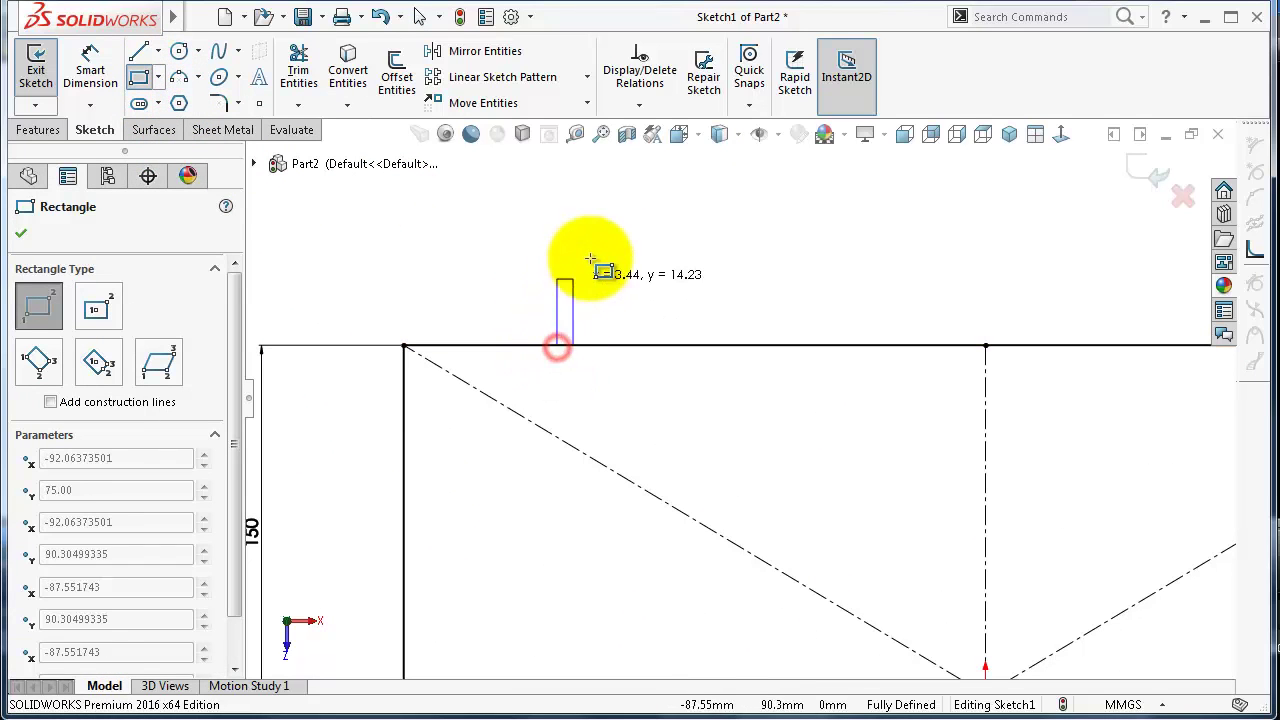
left_click(657, 250)
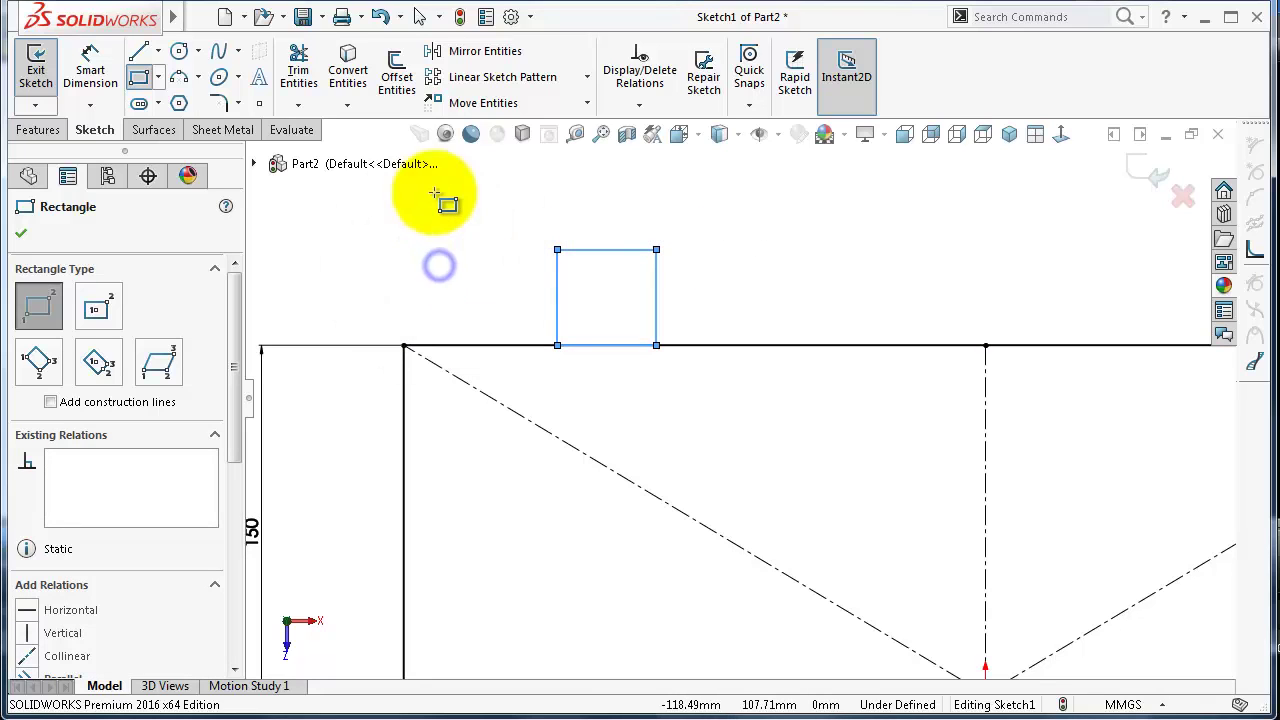
left_click(557, 254)
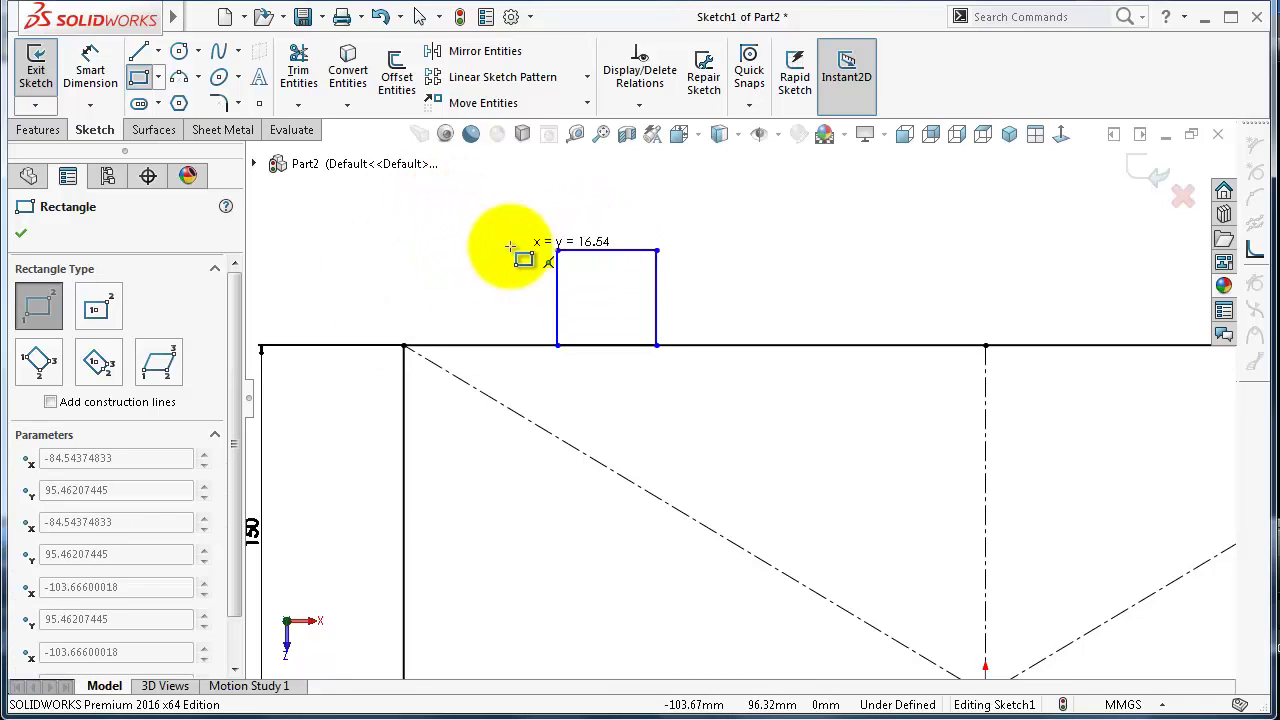
key("Escape")
Dimension the small rectangle's width at 20 mm
right_click_drag(472, 280, 470, 192)
left_click(620, 251)
left_click(618, 228)
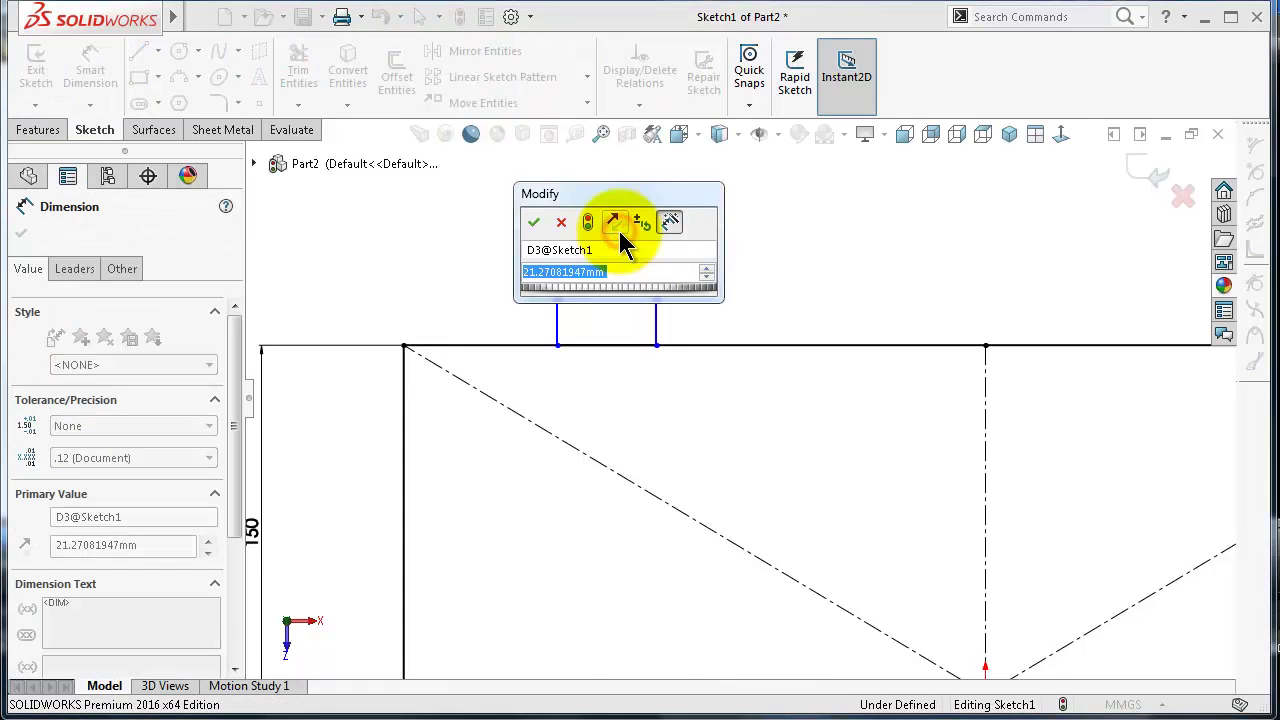
key("Return")
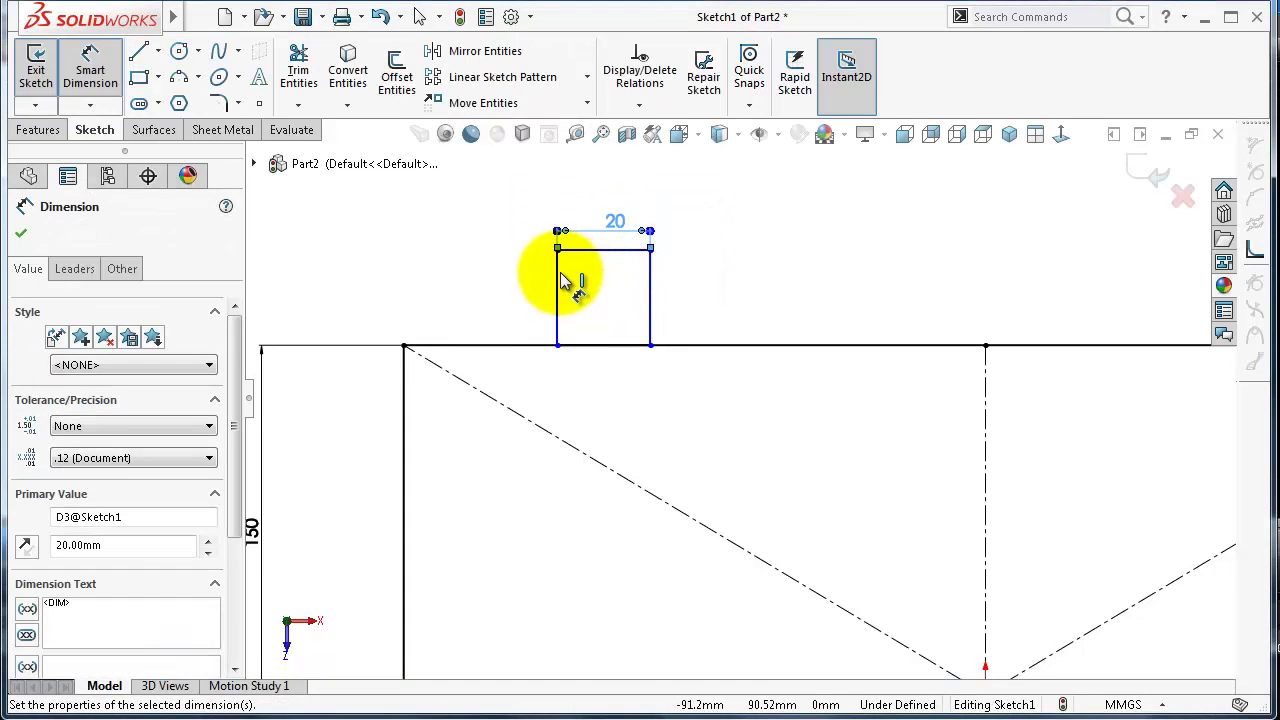
Dimension the small rectangle at 15 mm high and 30 mm from the large rectangle's left edge
left_click(558, 283)
left_click(537, 287)
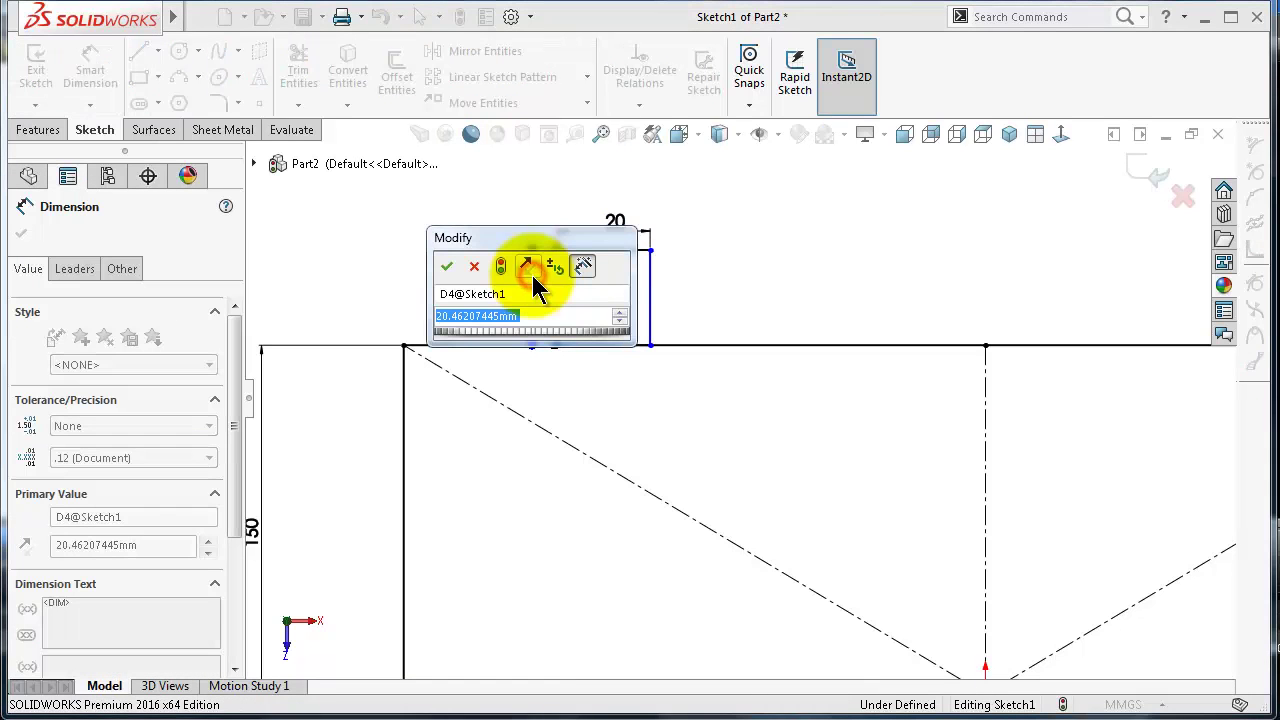
key("Return")
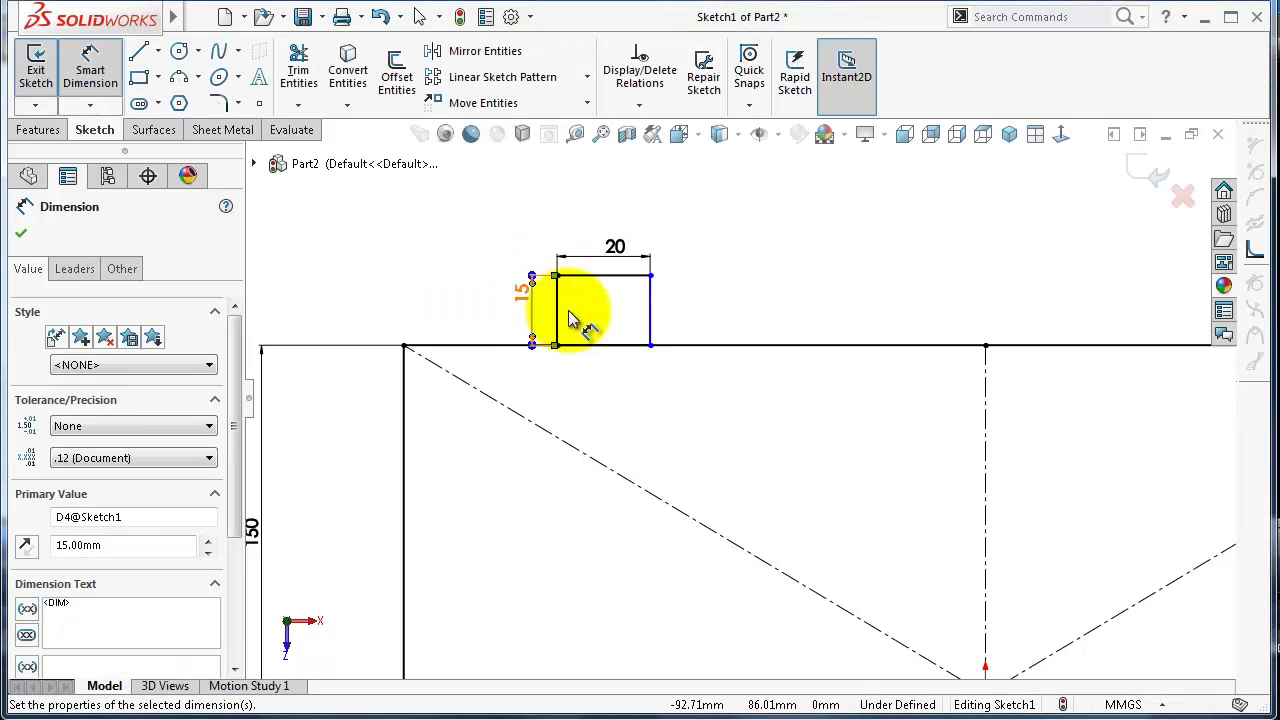
left_click(557, 334)
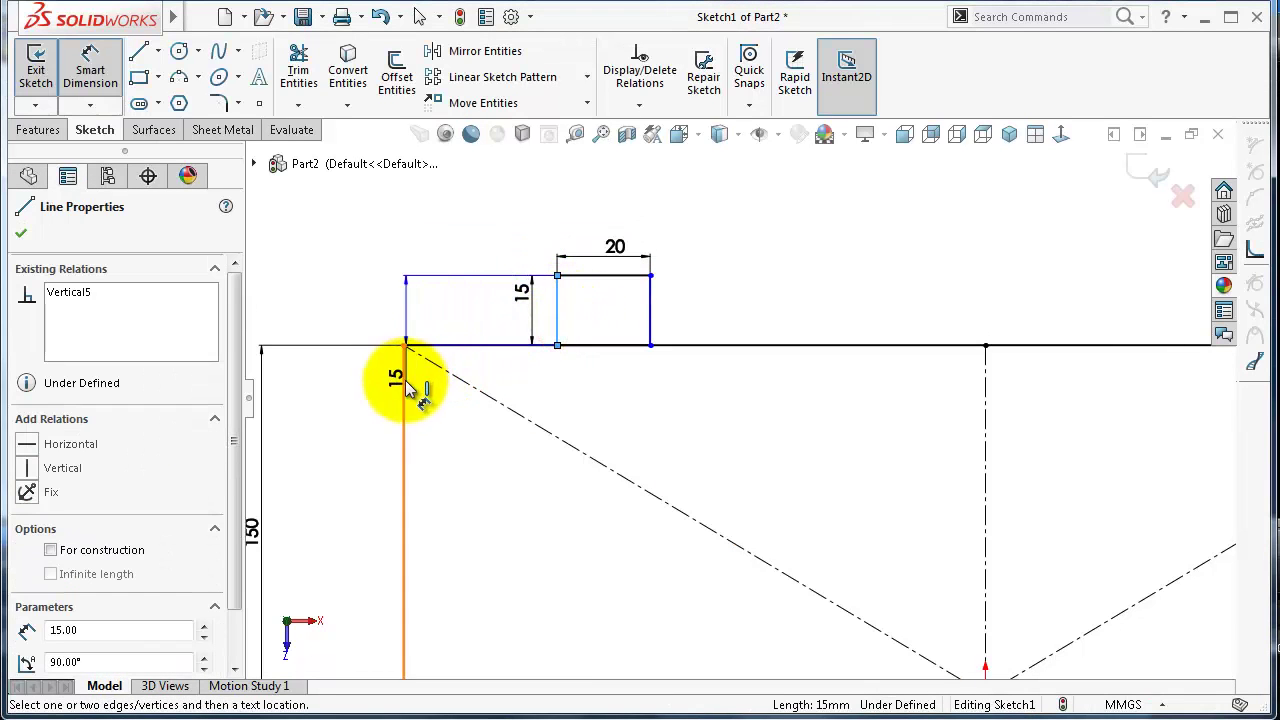
left_click(443, 310)
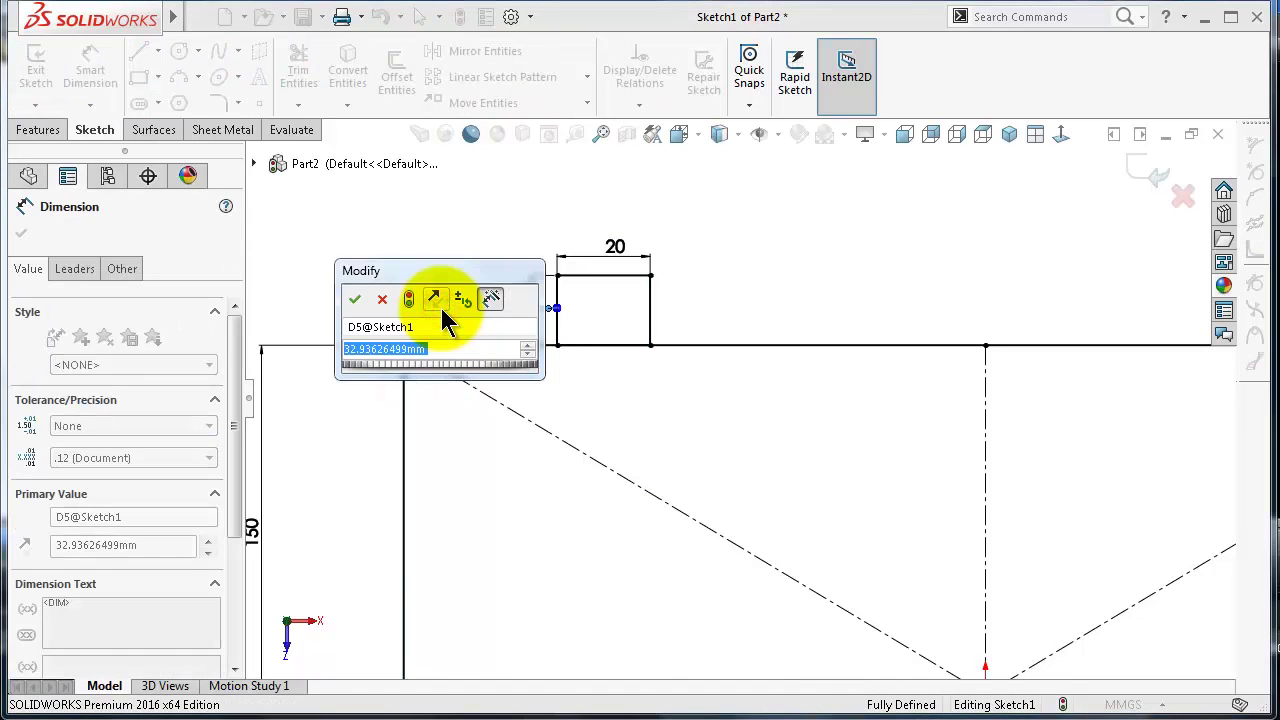
key("Return")
left_click(443, 194)
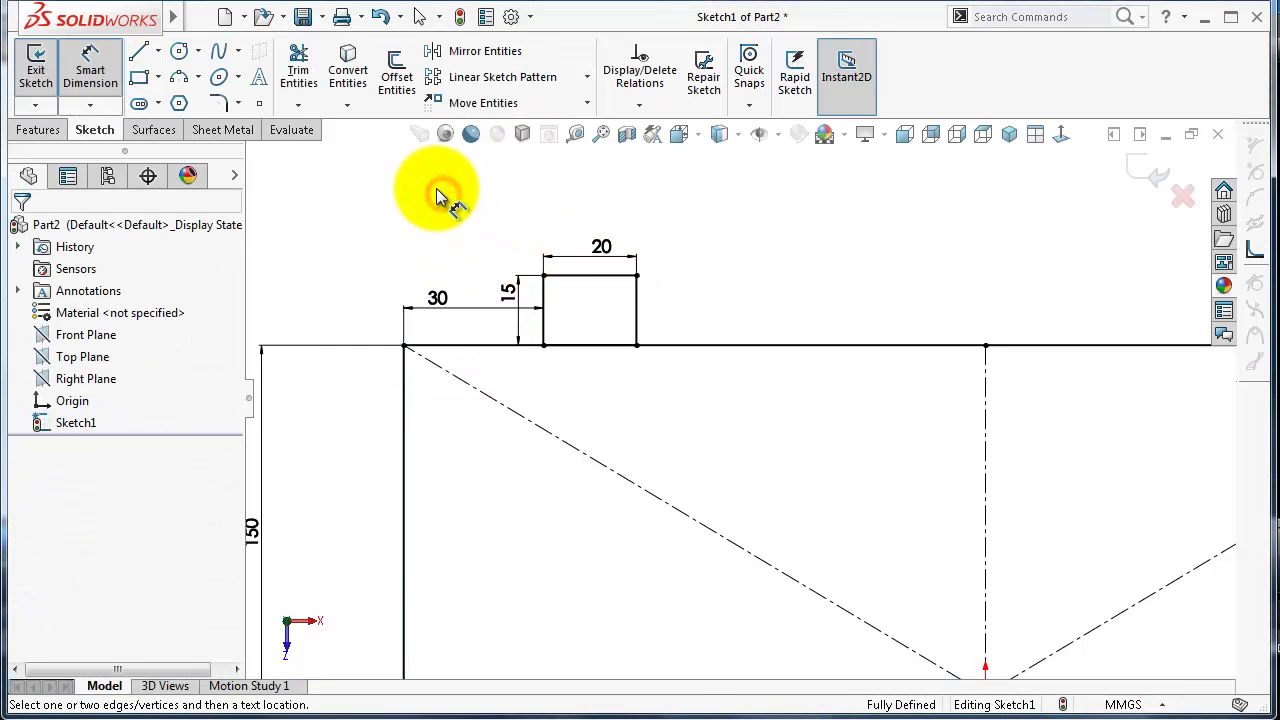
Mirror the four lines of the small rectangle about the vertical centerline, keeping the original as a copy
scroll(739, 390, "up", 3)
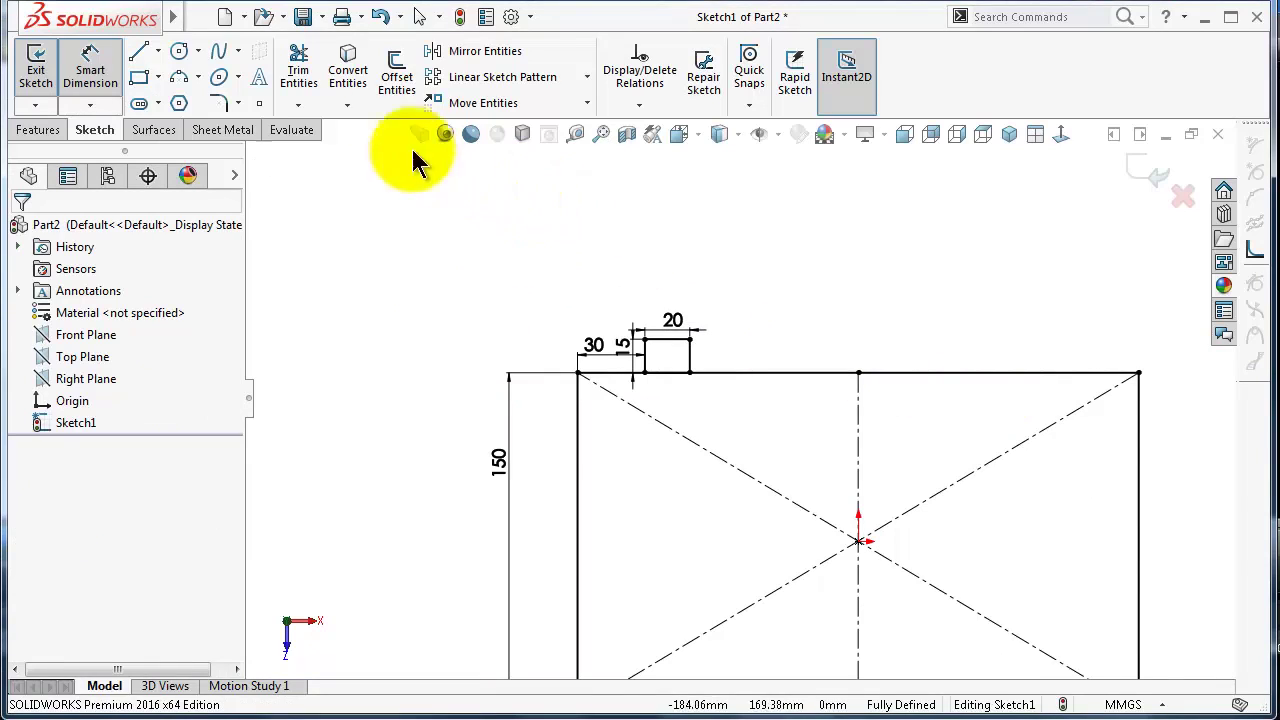
left_click(474, 52)
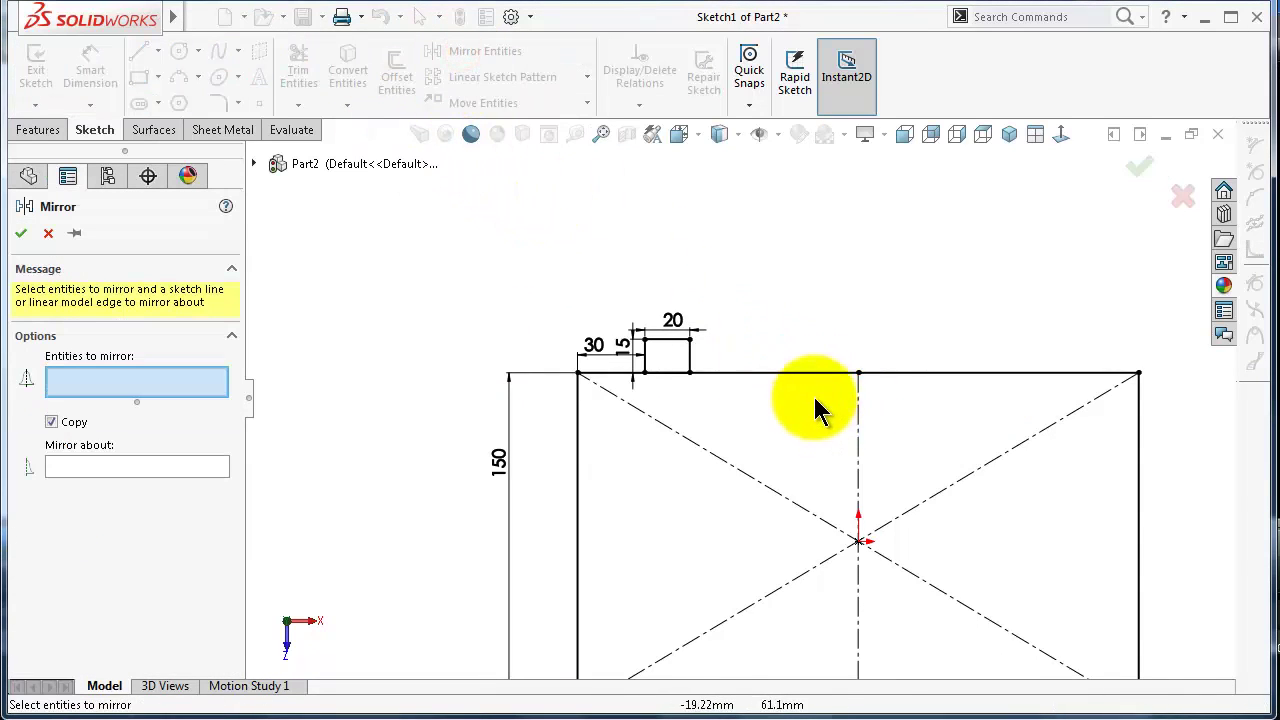
scroll(692, 336, "down", 3)
left_click_drag(569, 289, 715, 454)
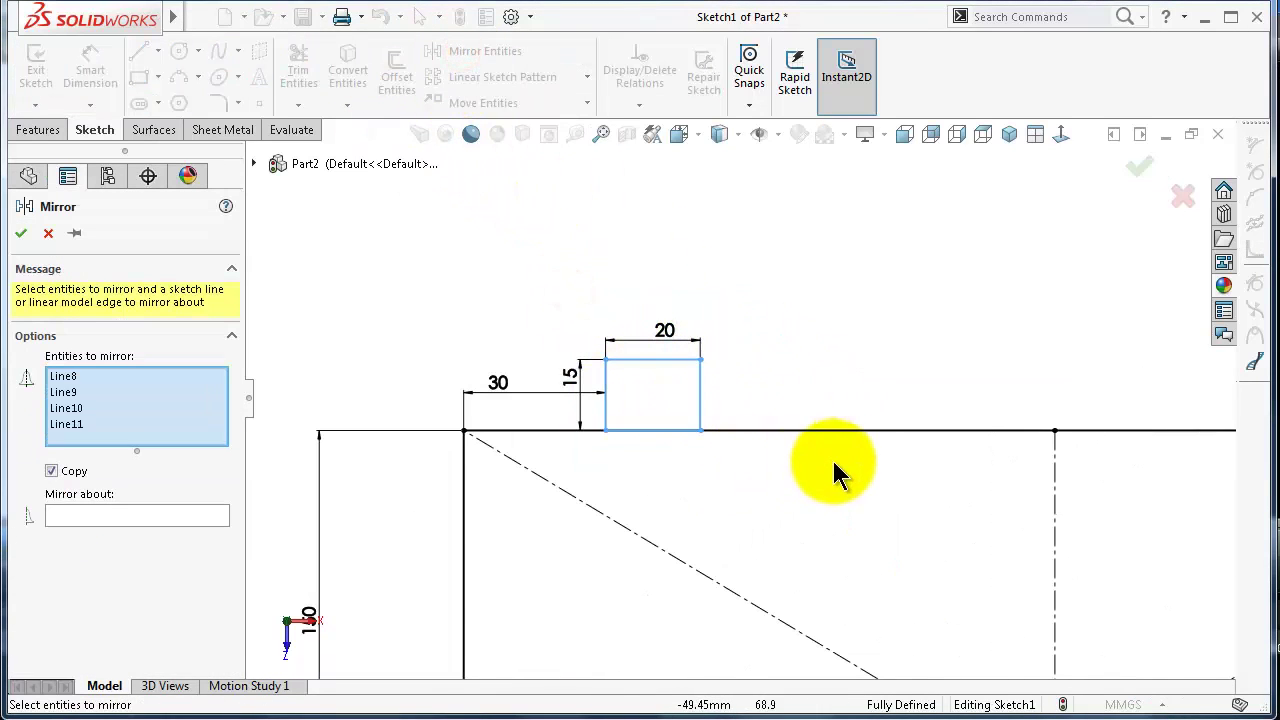
left_click(136, 515)
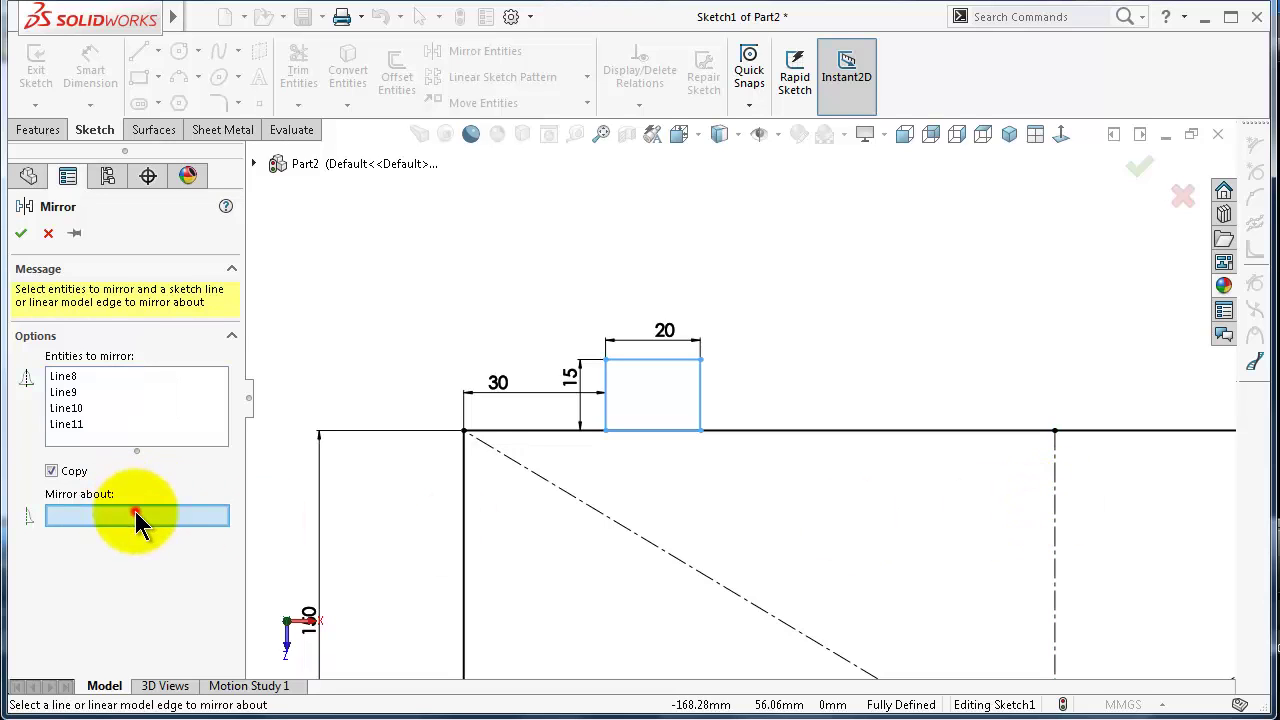
left_click(1055, 514)
key("Return")
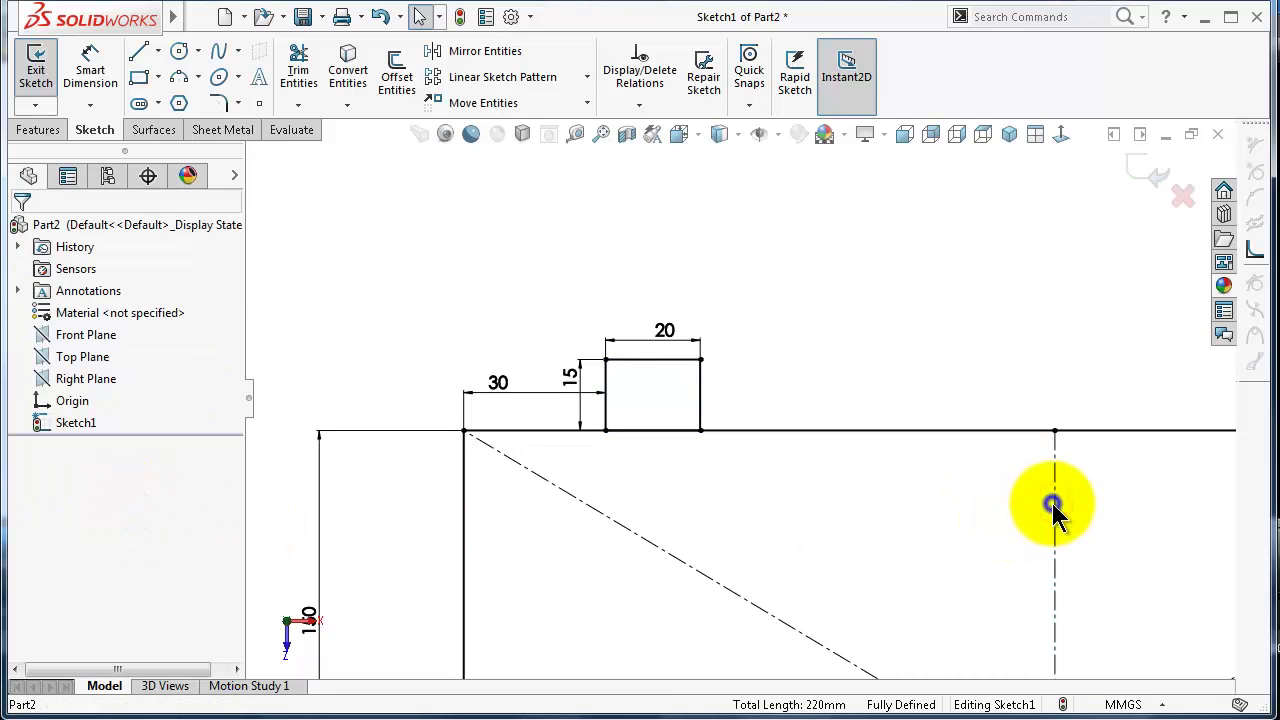
key("f")
scroll(1048, 470, "down", 2)
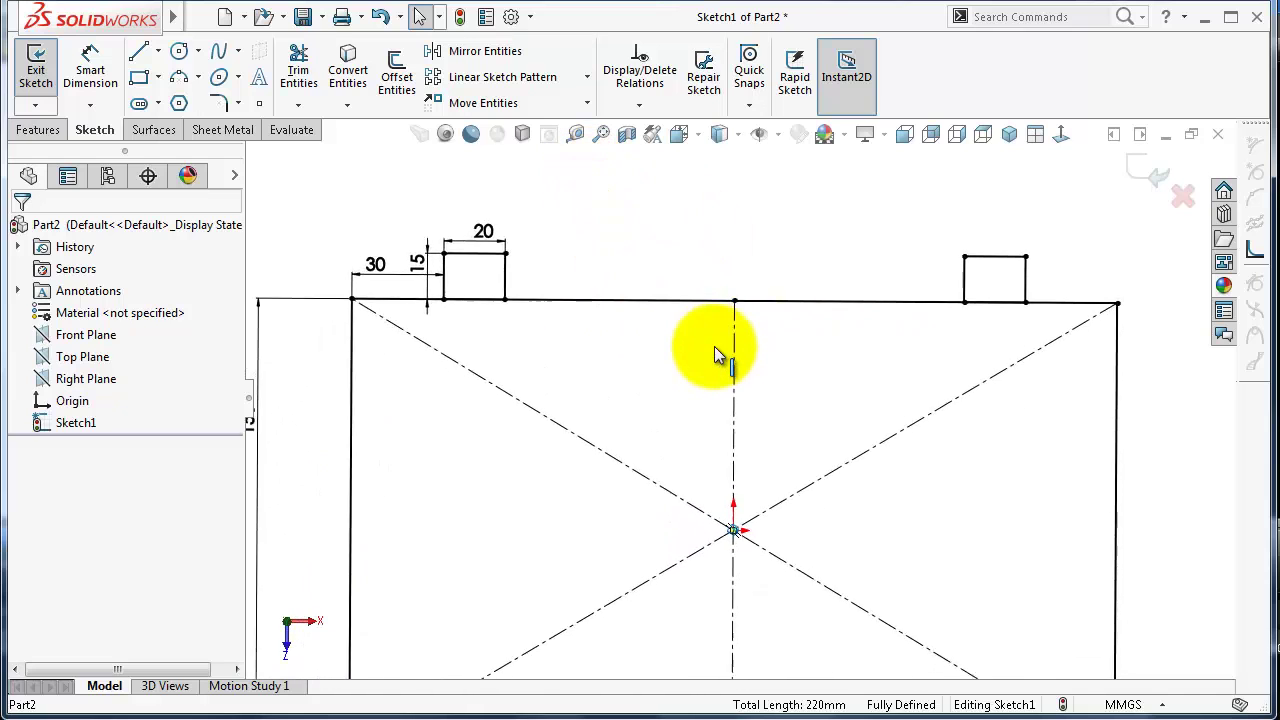
Try to create a sheet metal base flange from the sketch with the two small rectangles
left_click(215, 130)
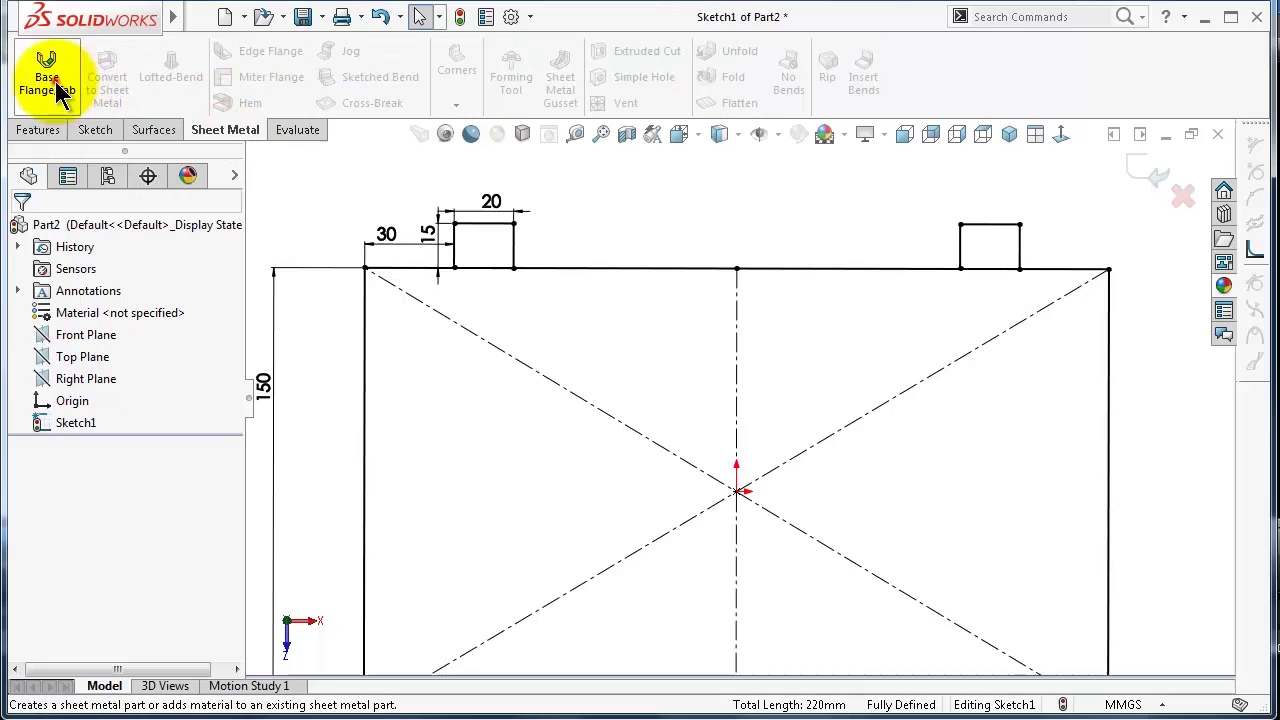
left_click(47, 76)
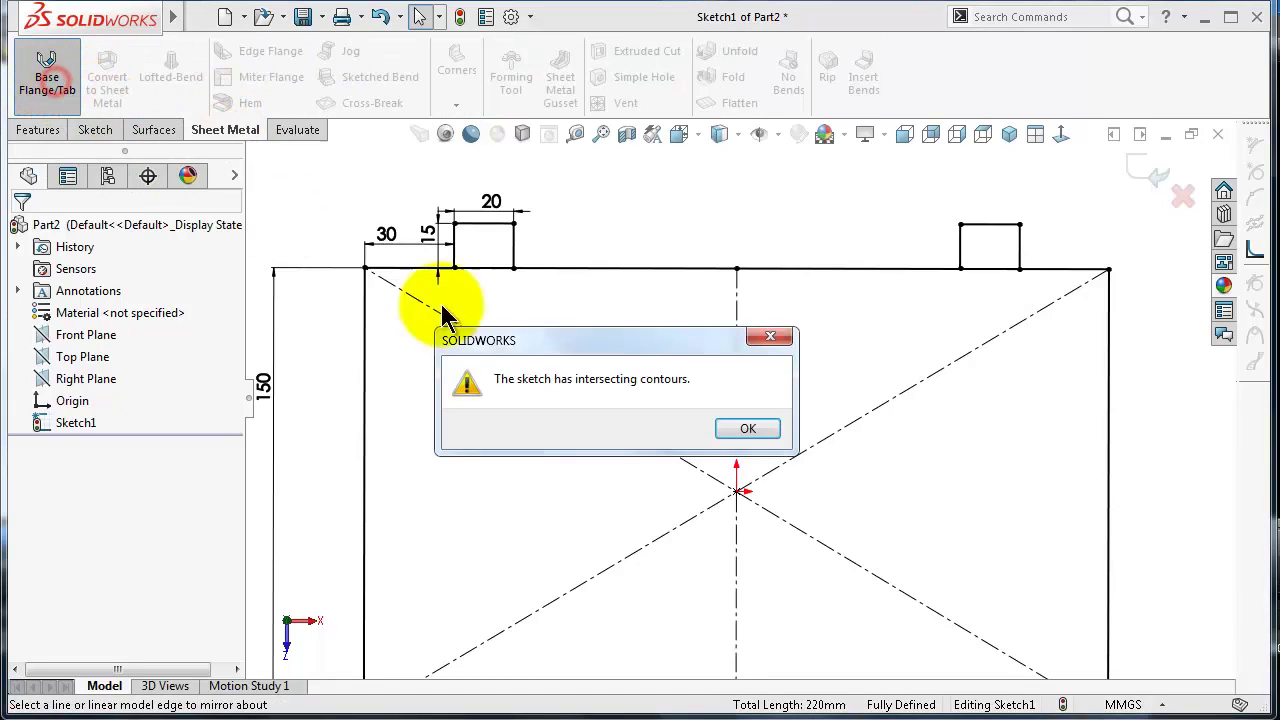
left_click(770, 338)
Trim away the line segments between the large rectangle and both small rectangles to form one continuous tabbed outline
left_click(93, 134)
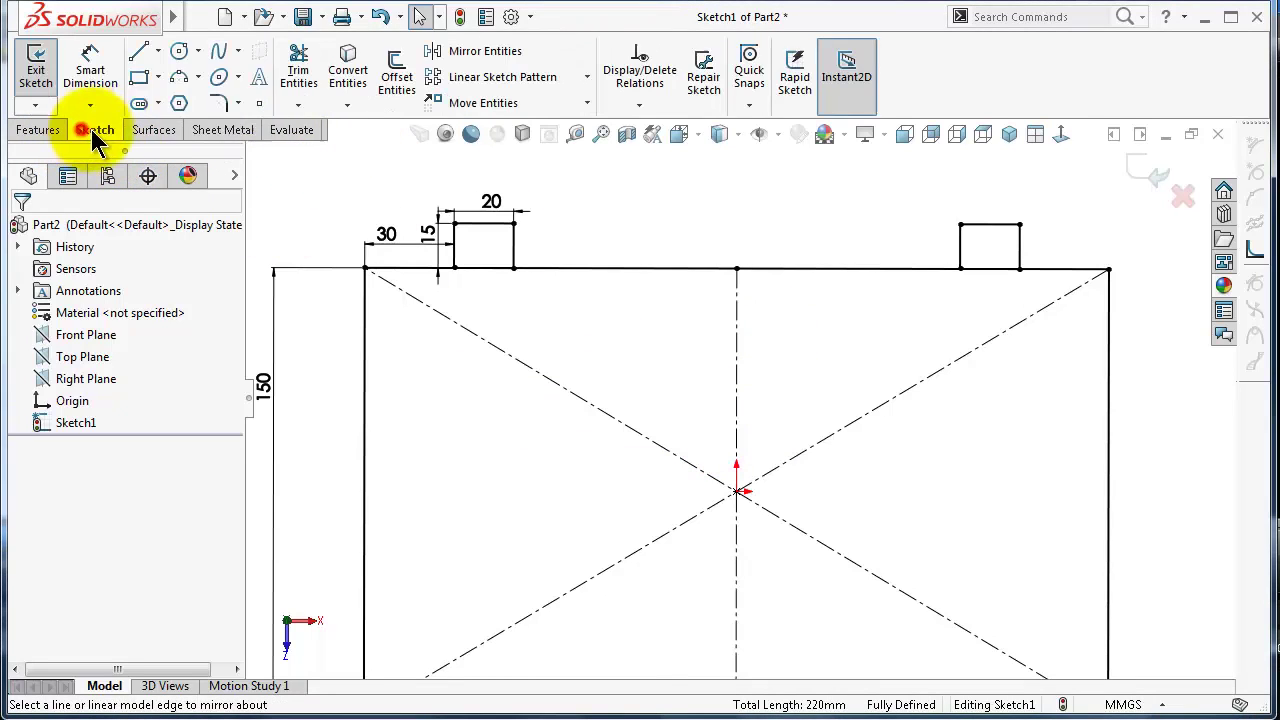
left_click(317, 76)
scroll(400, 150, "down", 3)
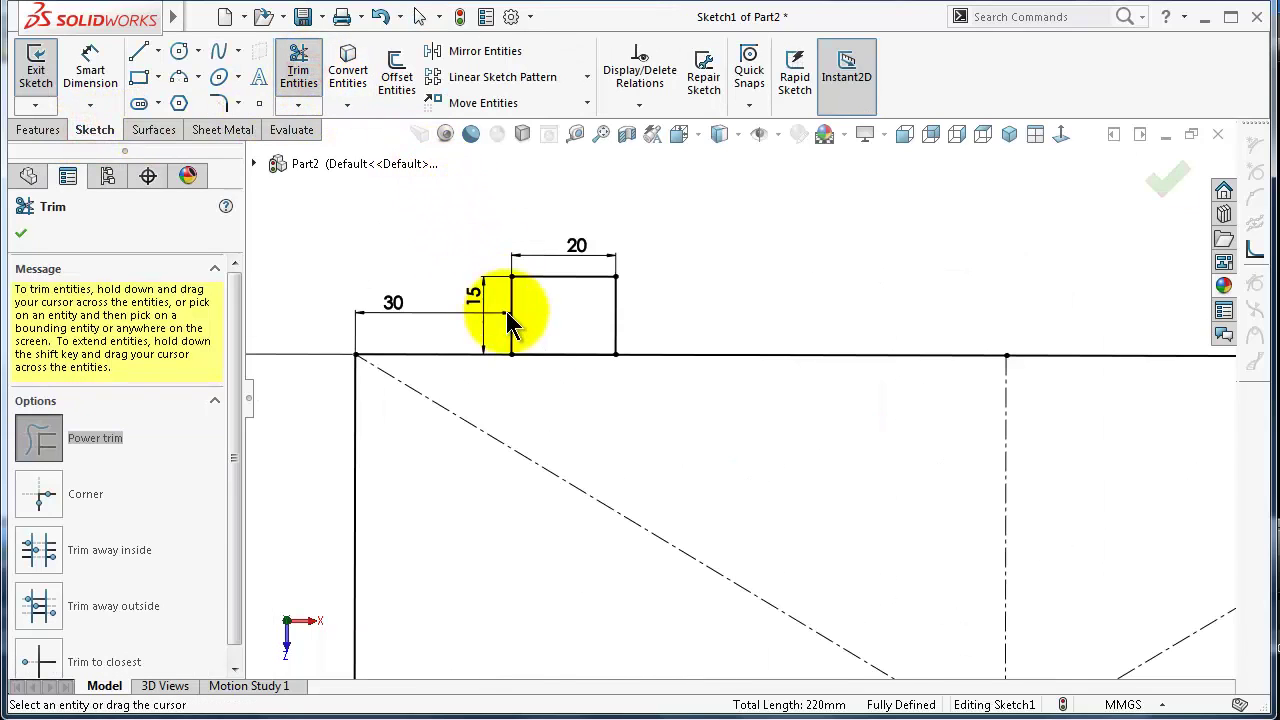
scroll(969, 429, "up", 3)
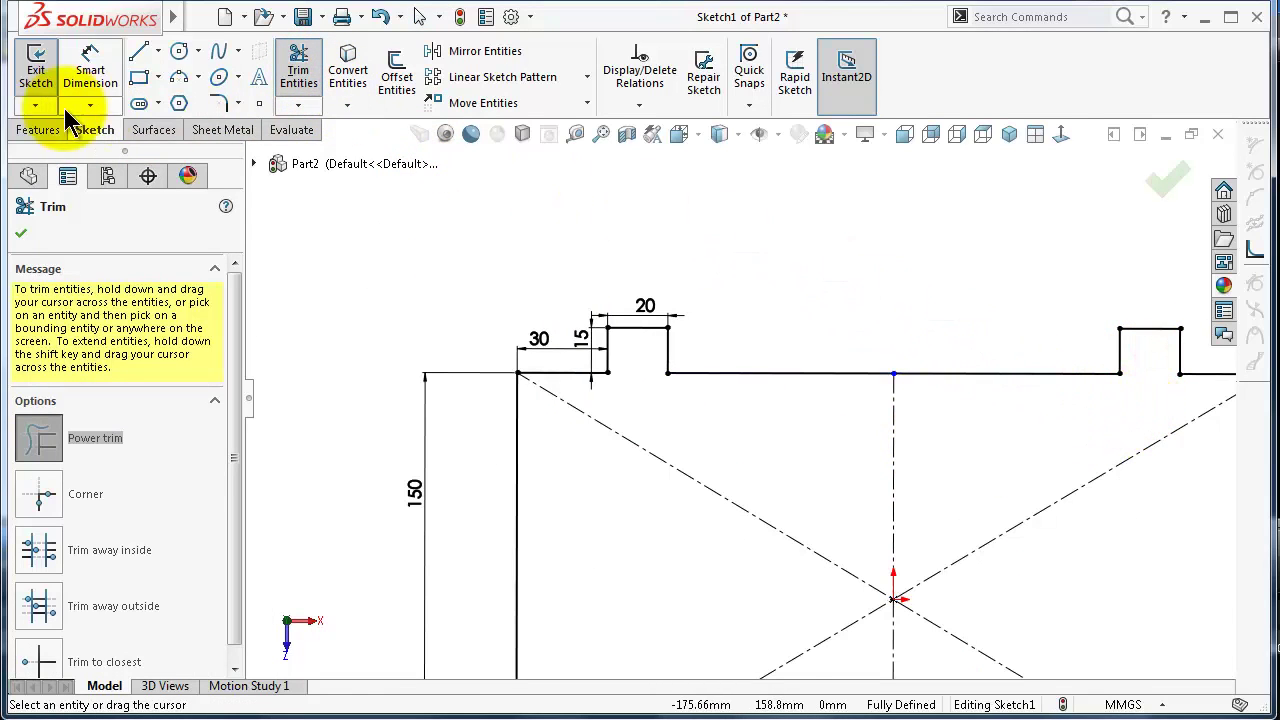
Create a sheet metal base flange from the tabbed outline
left_click(211, 132)
left_click(52, 65)
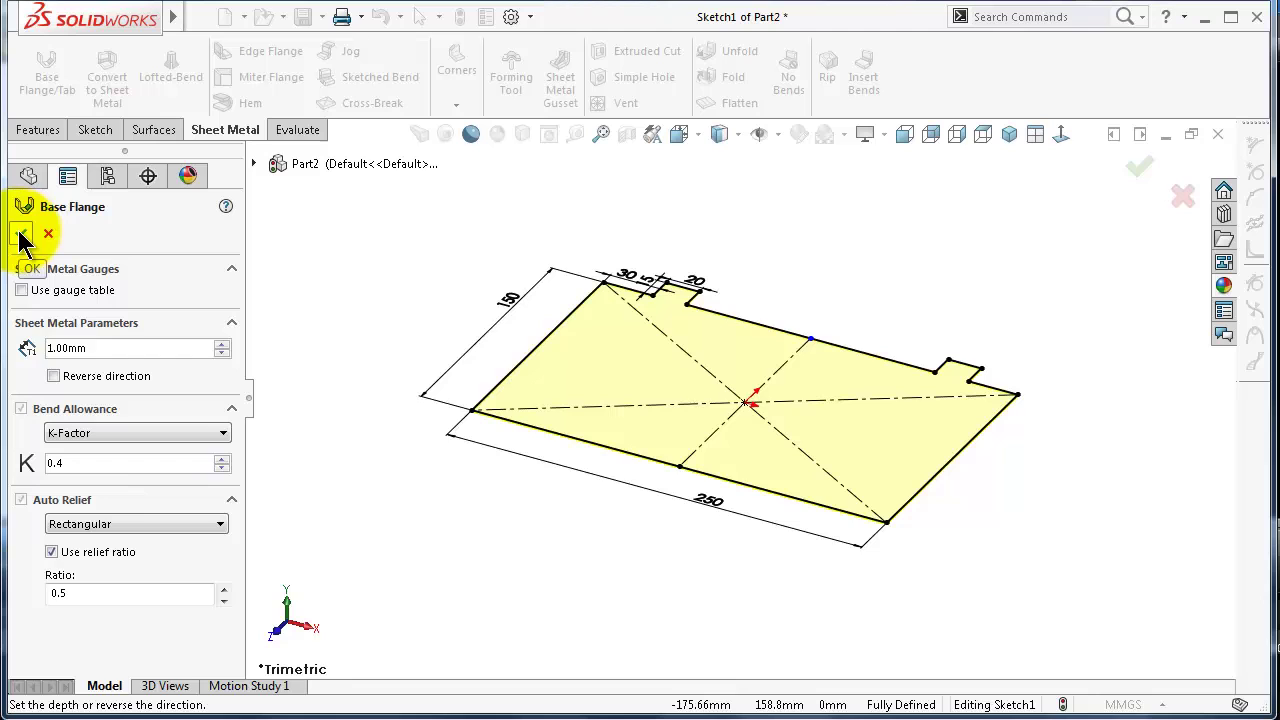
left_click(80, 348)
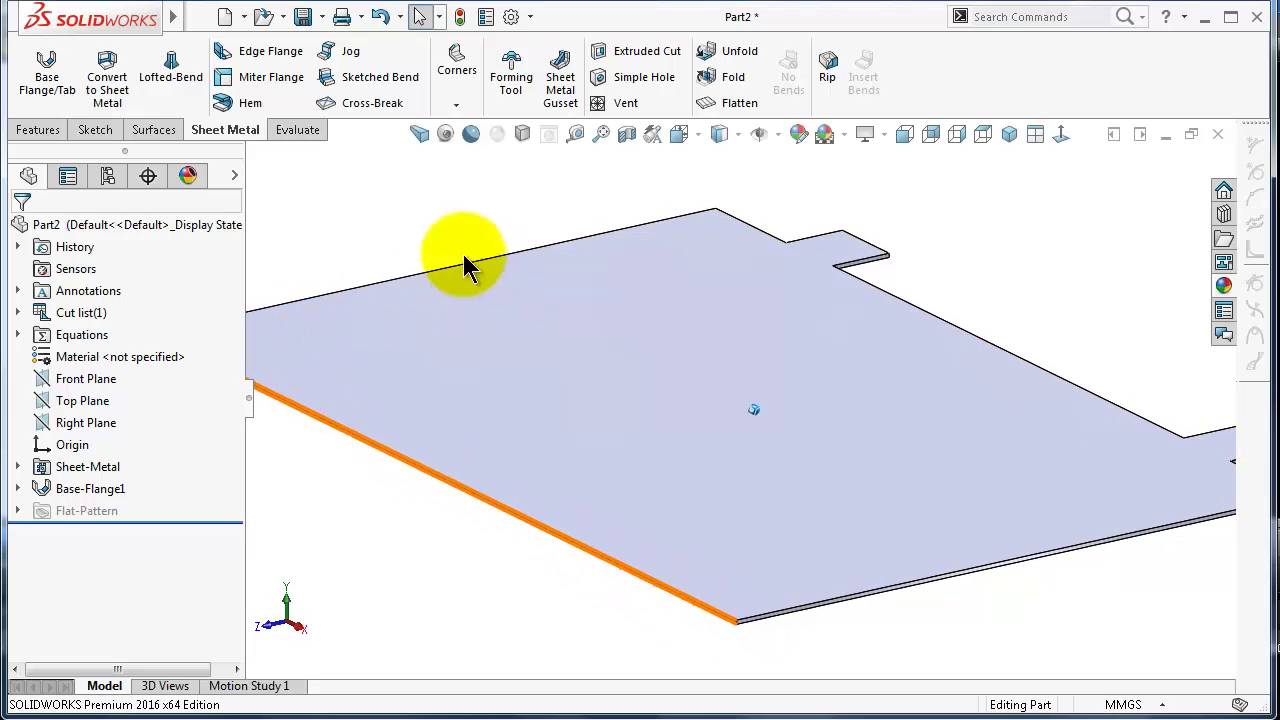
Set up a closed hem 10 mm long on one of the plate's 150 mm side edges
left_click(250, 103)
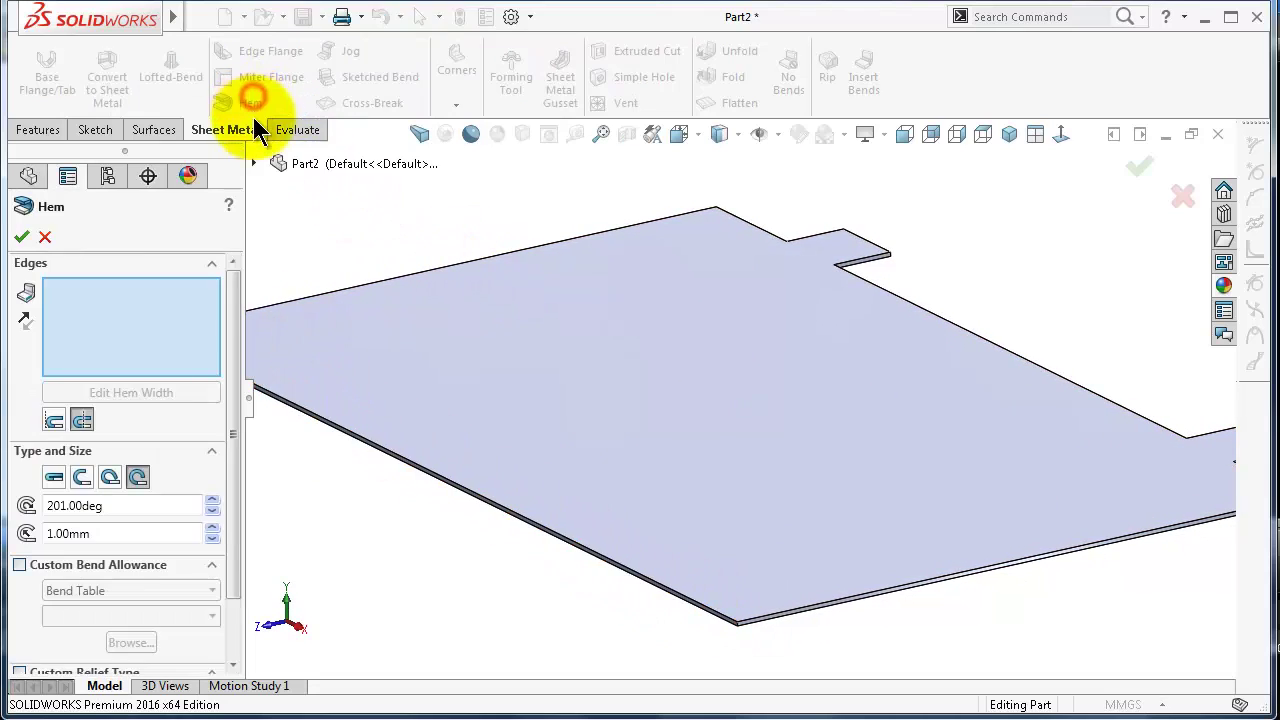
left_click(1087, 547)
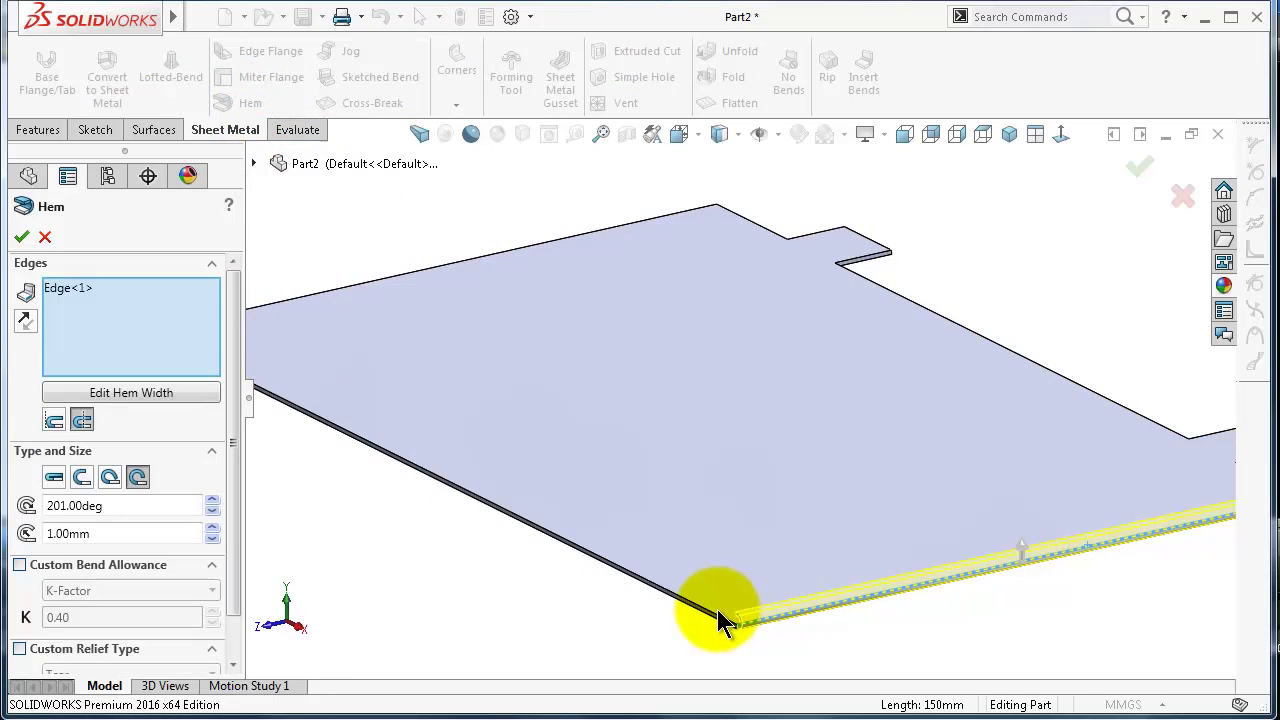
left_click(53, 478)
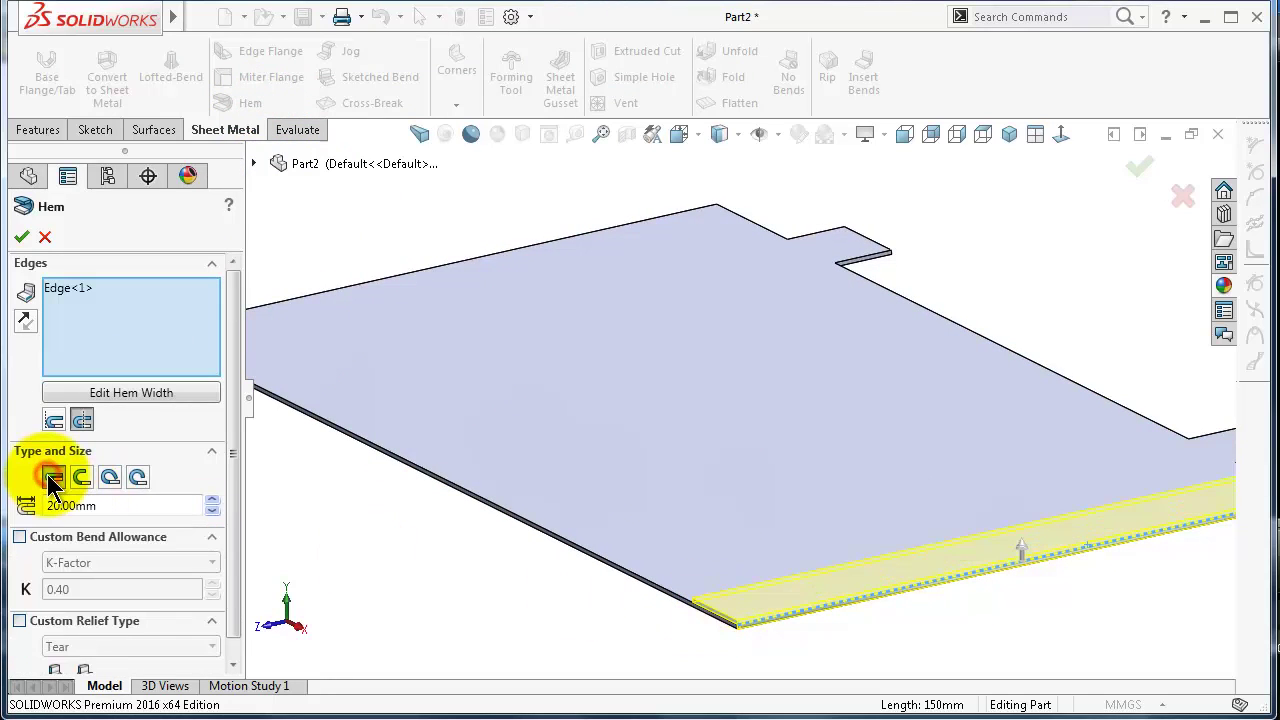
double_click(106, 506)
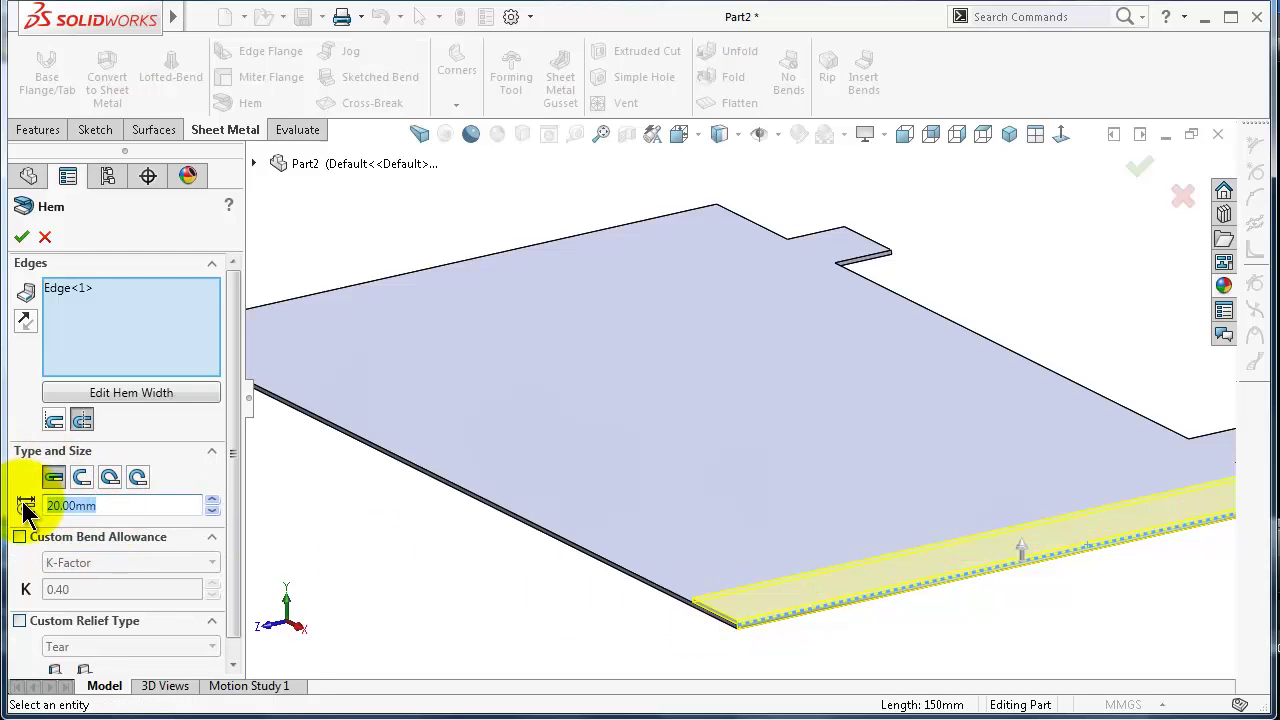
type("10")
left_click(23, 484)
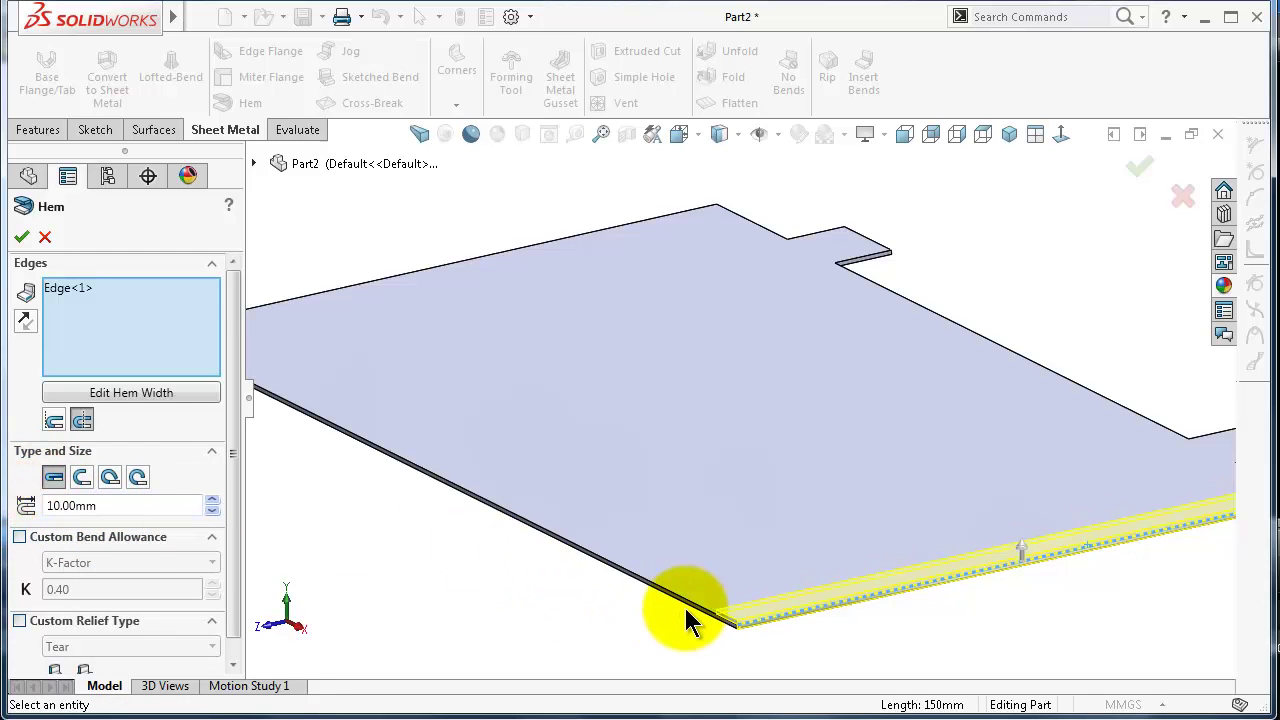
Add the plate's long plain edge, other side edge and three edge segments beside the tabs to the closed hem and create it
scroll(686, 612, "down", 5)
scroll(683, 618, "down", 2)
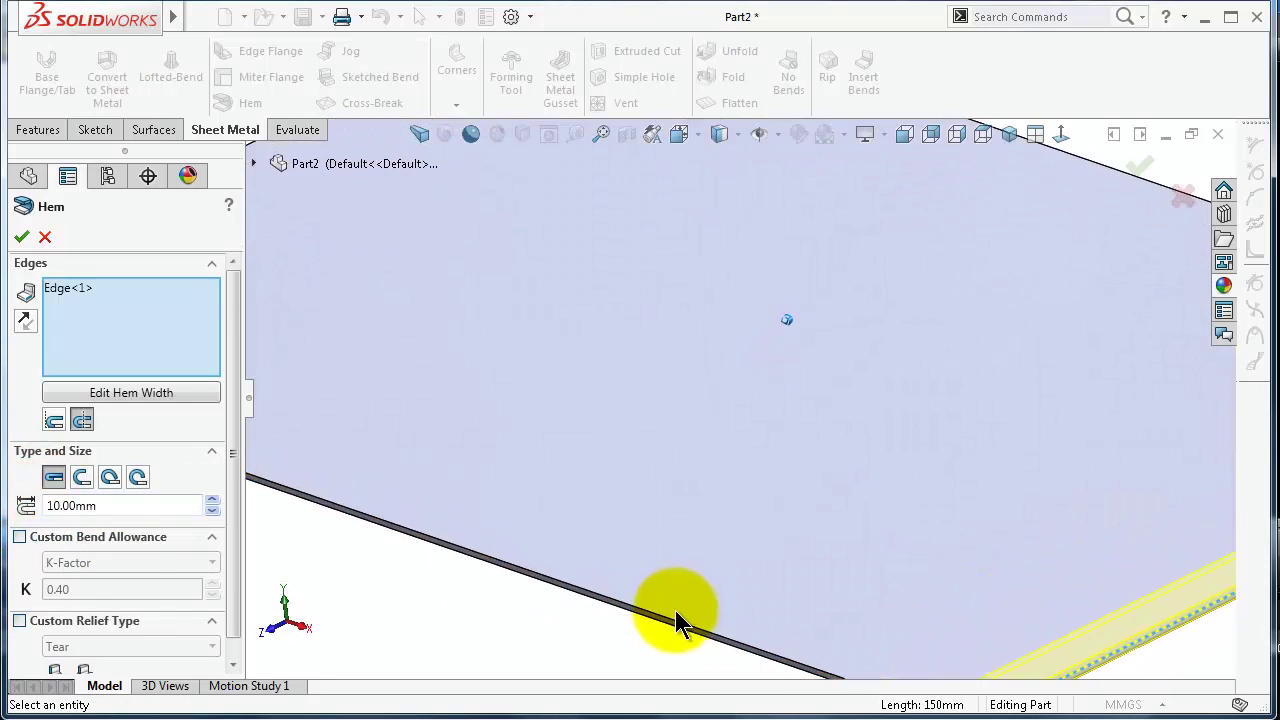
left_click(672, 627)
scroll(515, 443, "up", 2)
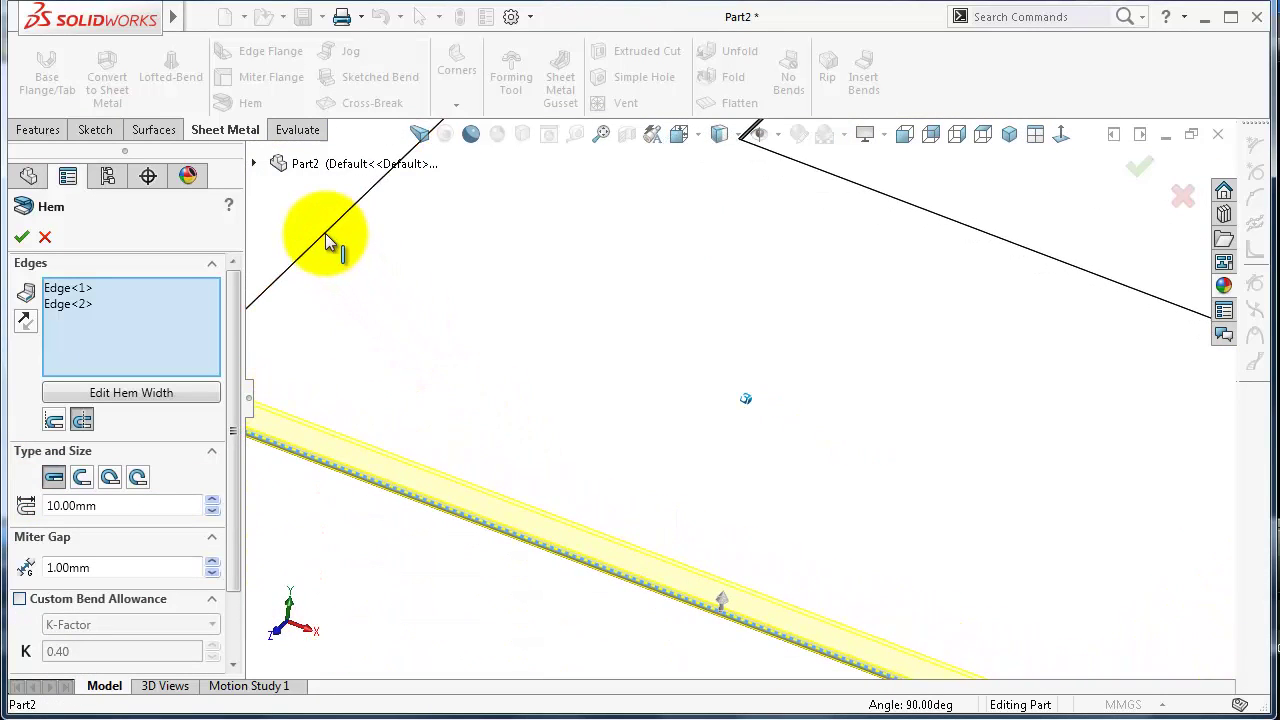
left_click(325, 233)
middle_click_drag(325, 233, 734, 227)
left_click(734, 227)
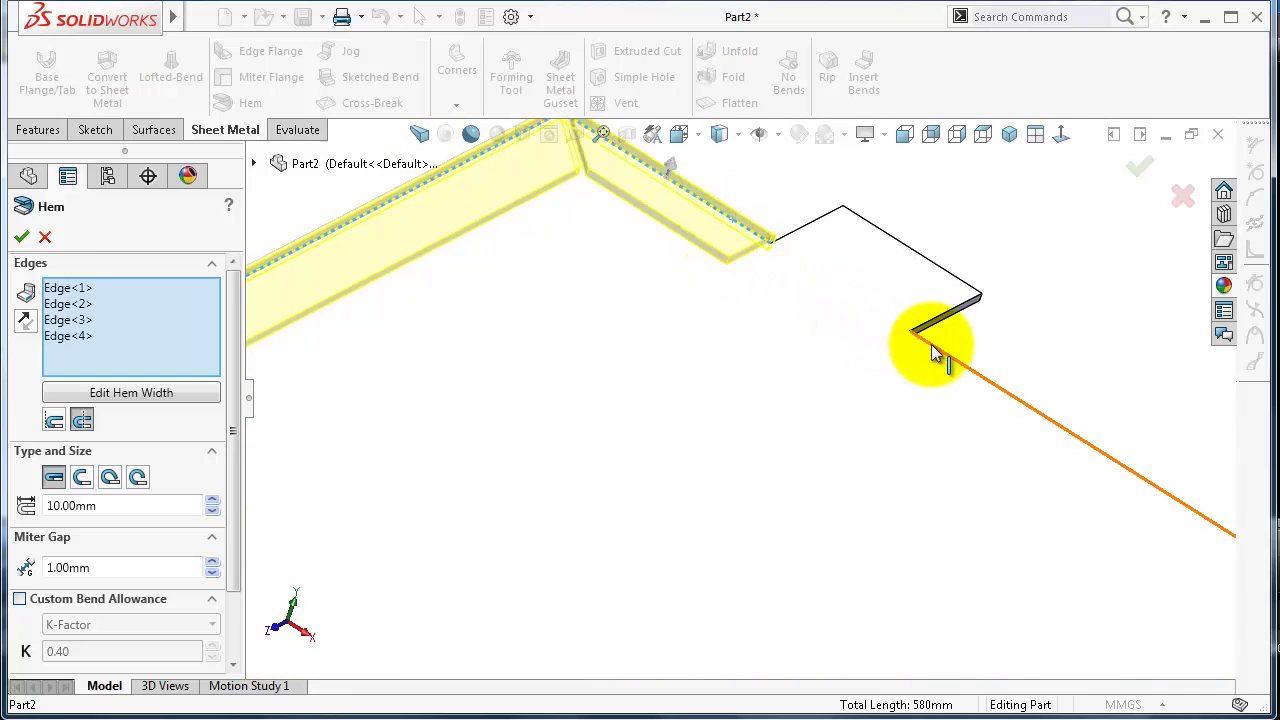
left_click(931, 346)
scroll(946, 370, "up", 5)
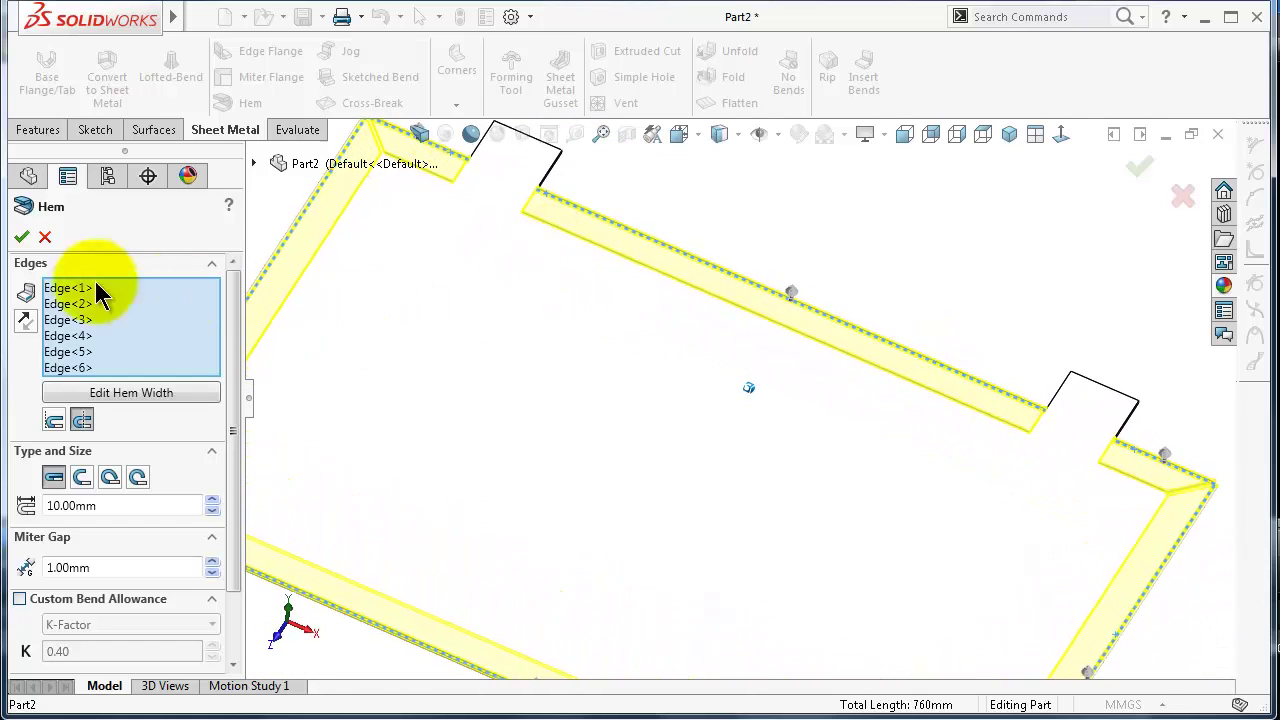
left_click(21, 237)
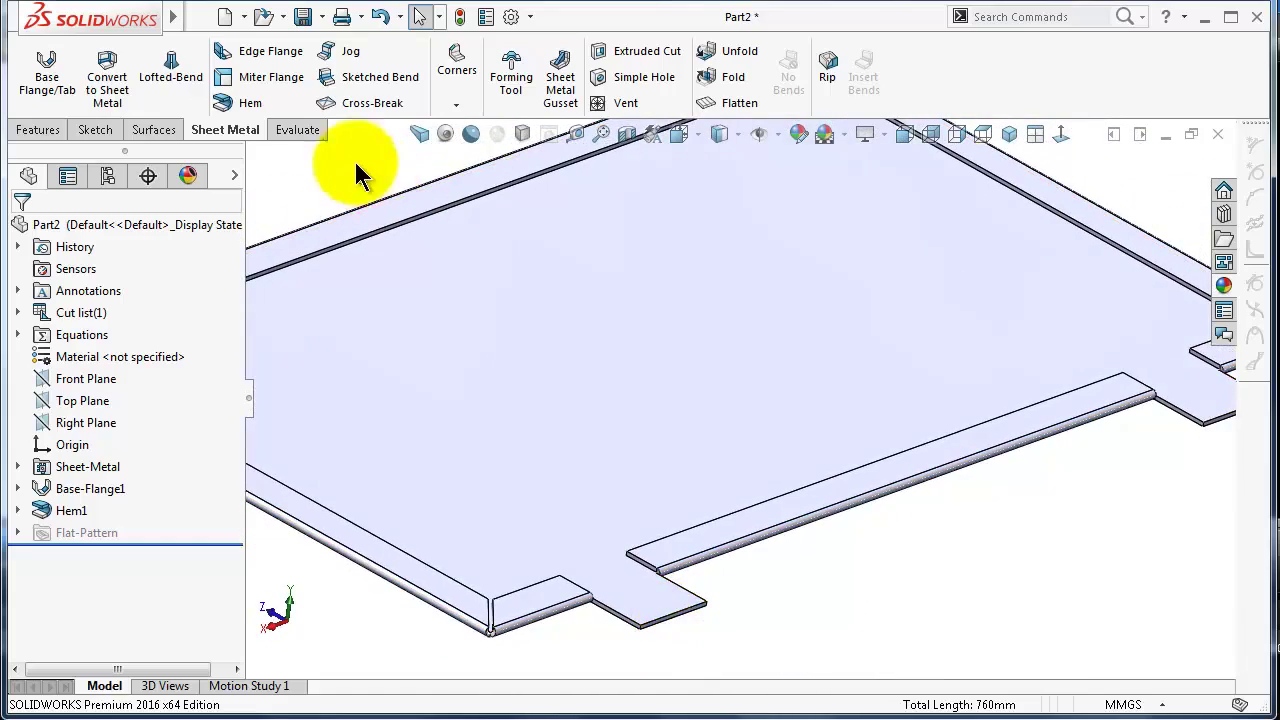
Set up a tear drop hem on the outer edge of one tab with a 2.5 mm radius
left_click(247, 98)
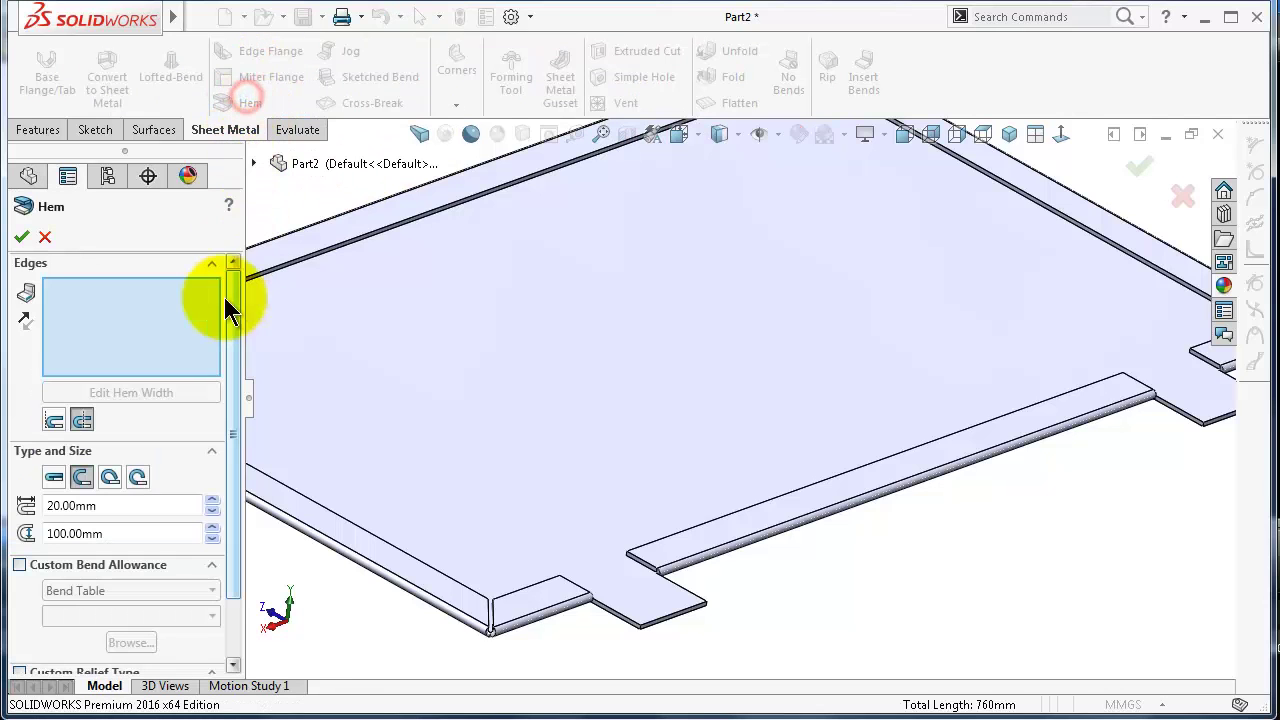
left_click(111, 480)
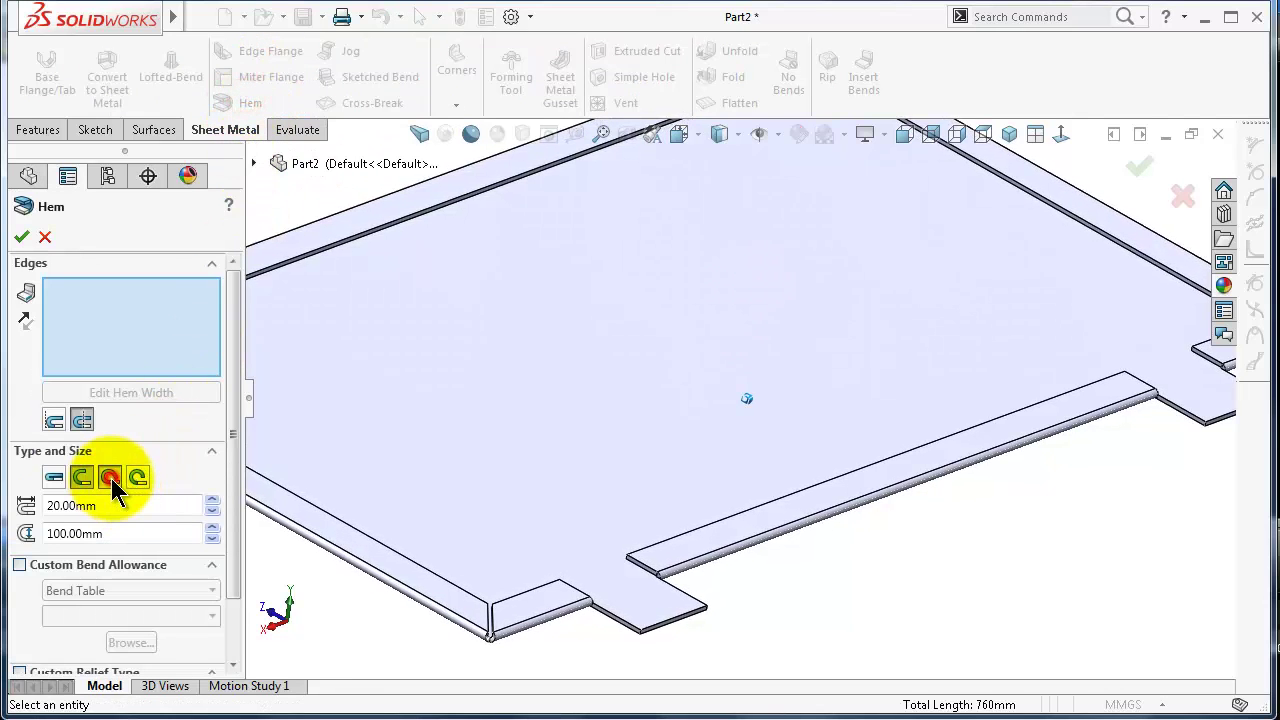
left_click(695, 622)
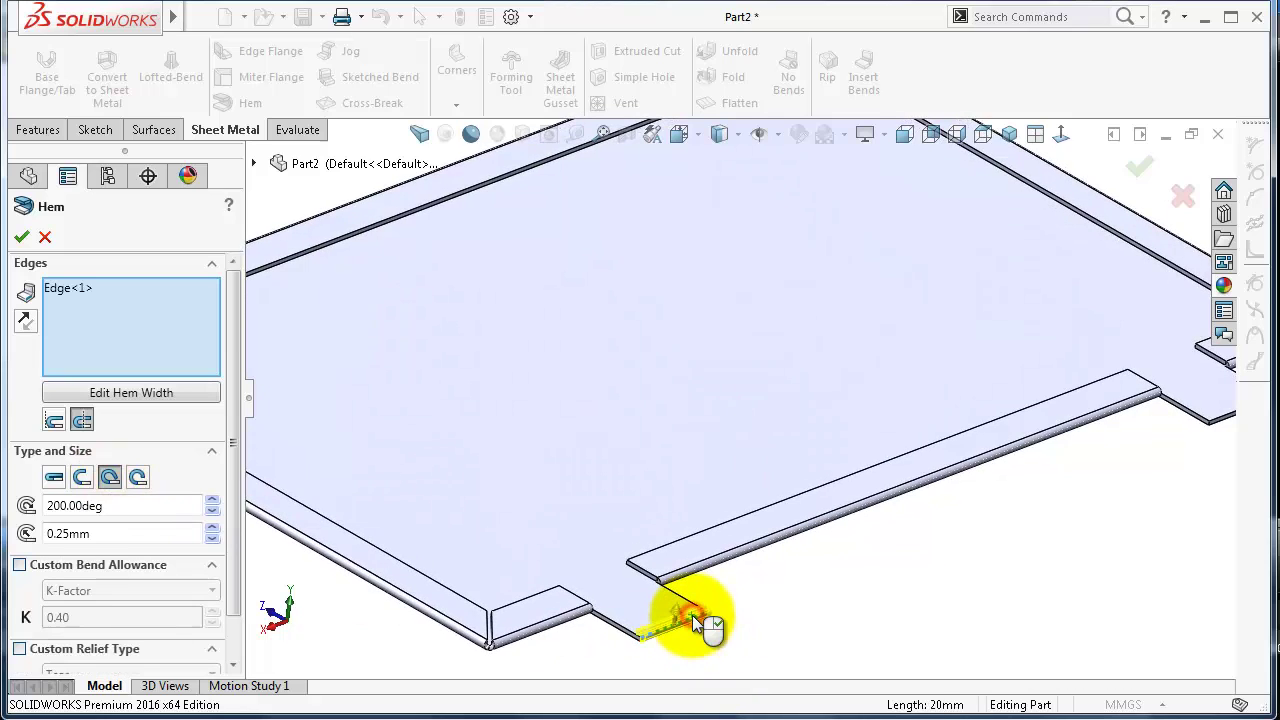
left_click(120, 538)
type("5")
key("Return")
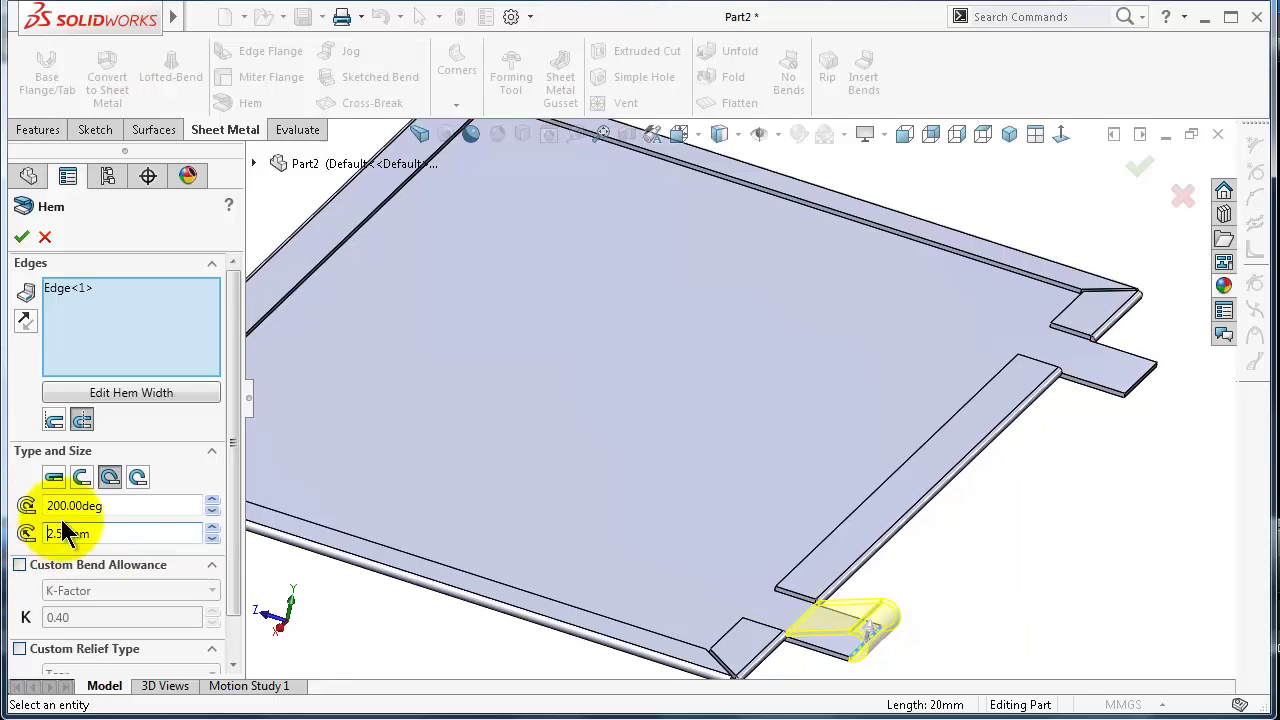
Set the tab's tear drop hem to a 226-degree angle with the material inside
left_click(212, 508)
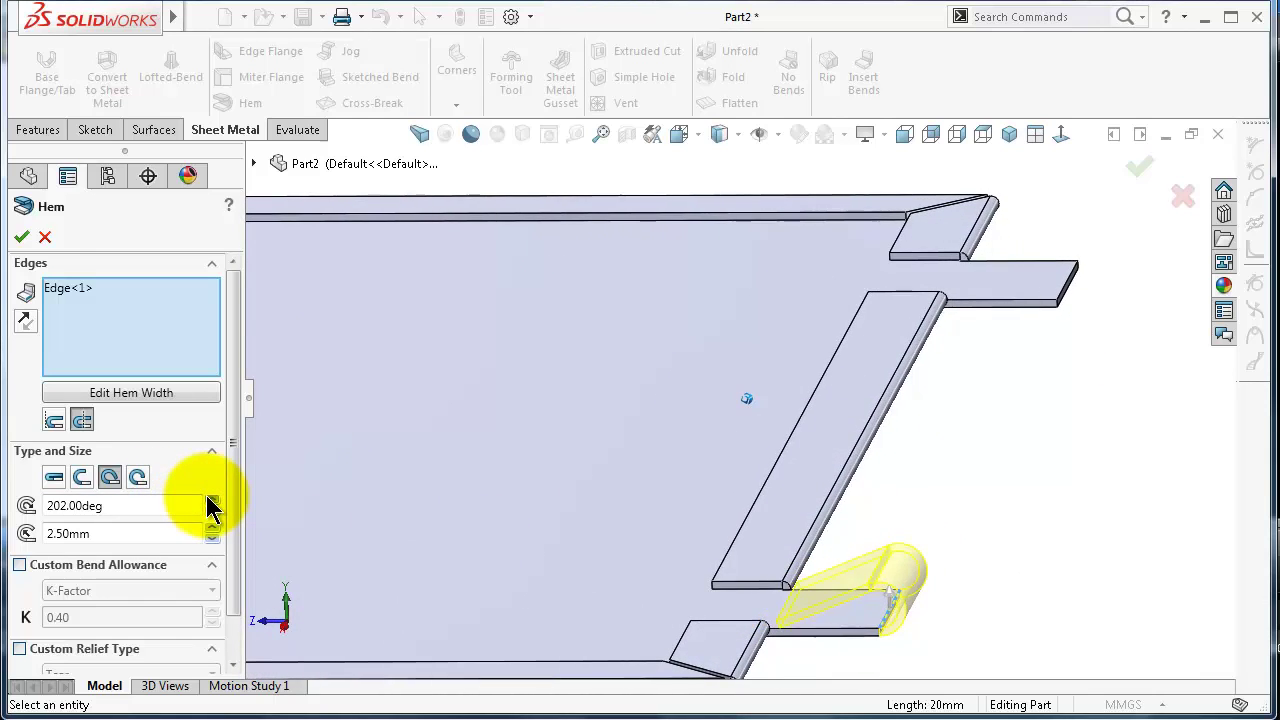
left_click_drag(212, 506, 211, 500)
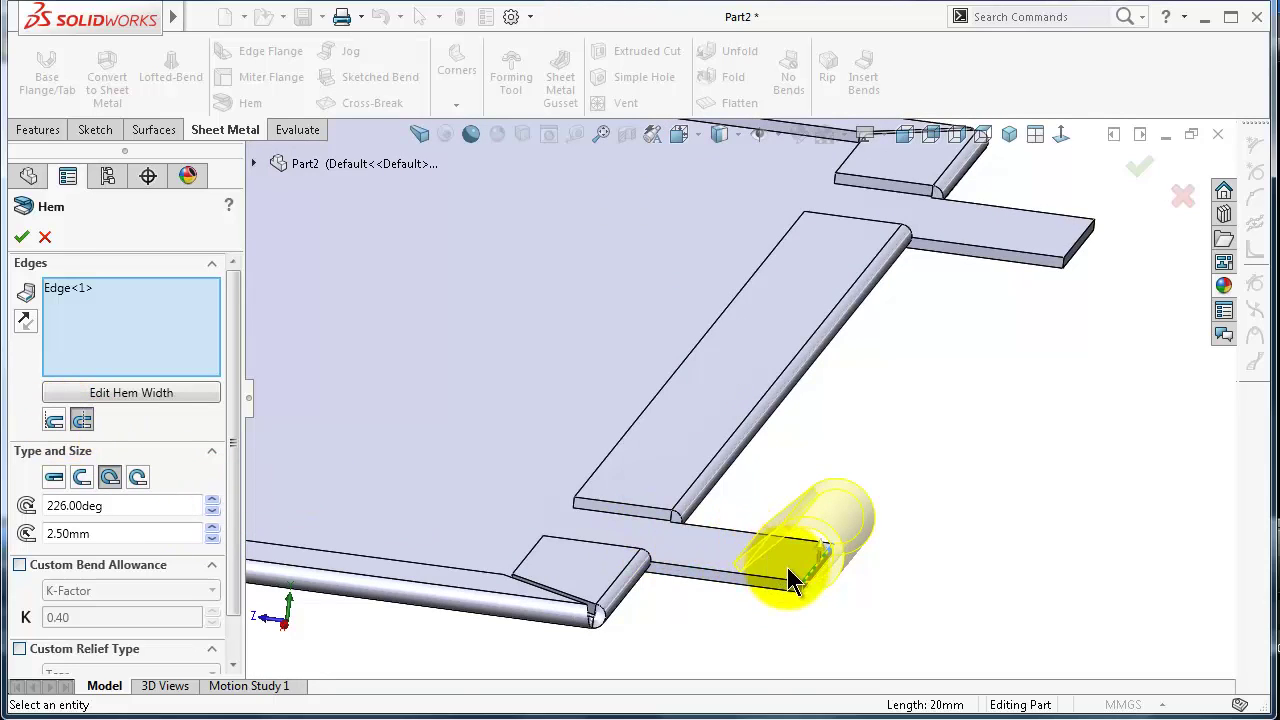
left_click(54, 422)
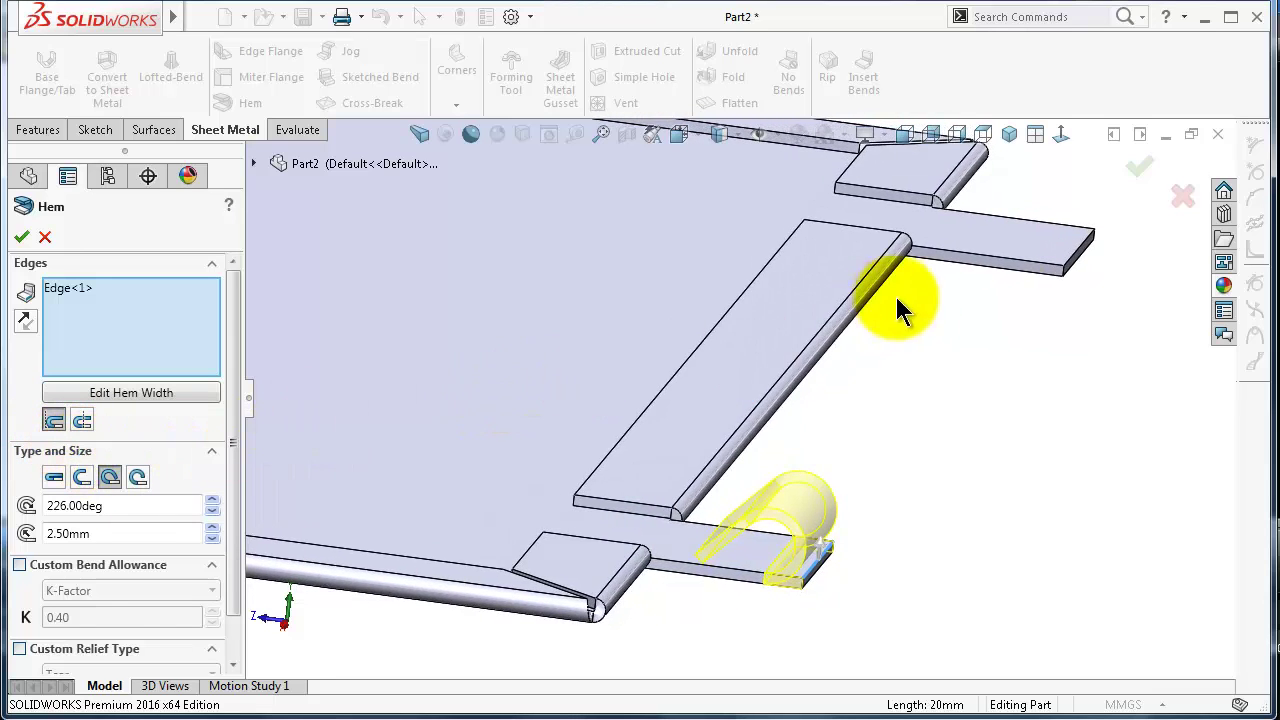
Add the outer edge of the other tab to the tear drop hem and create the hem
left_click(1085, 246)
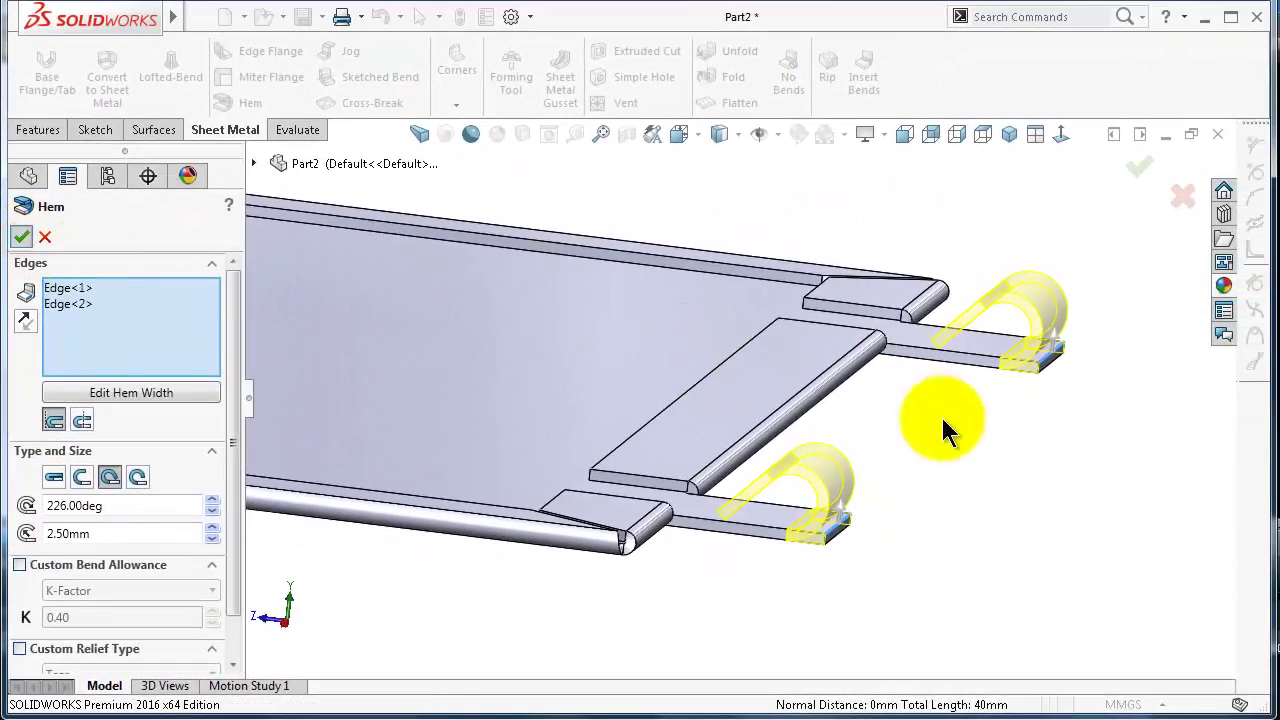
key("Return")
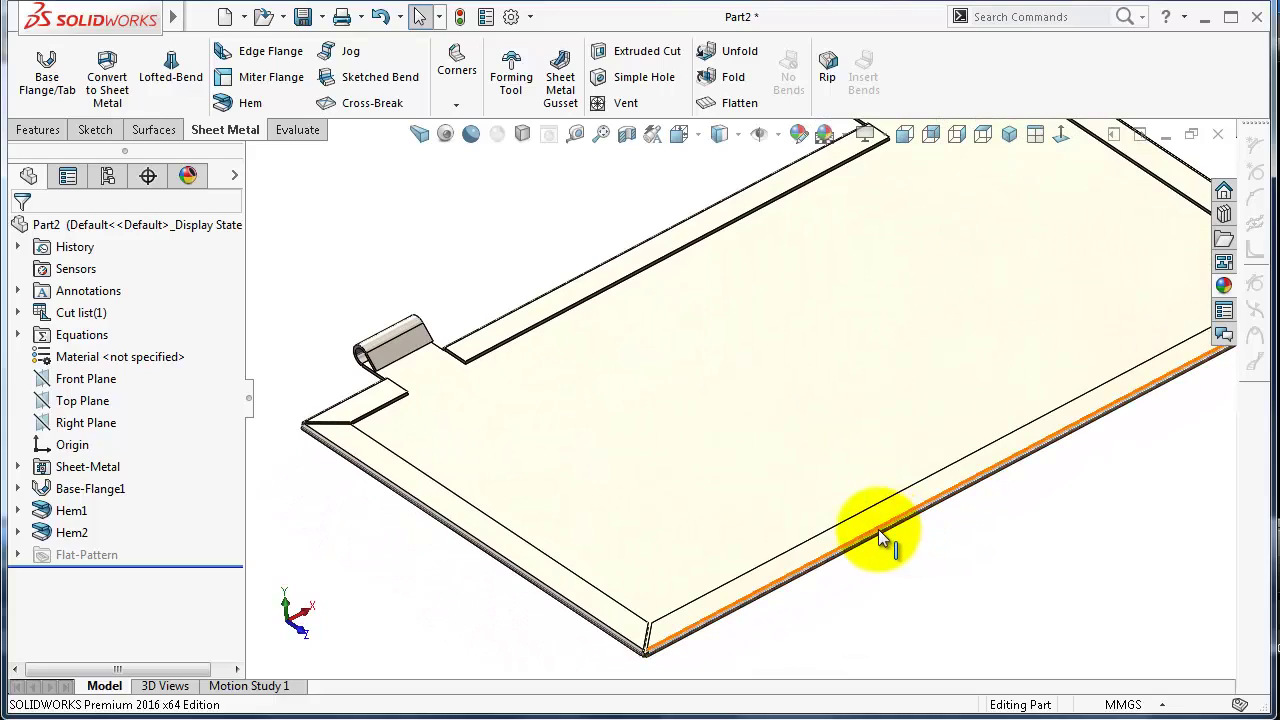
left_click(690, 612)
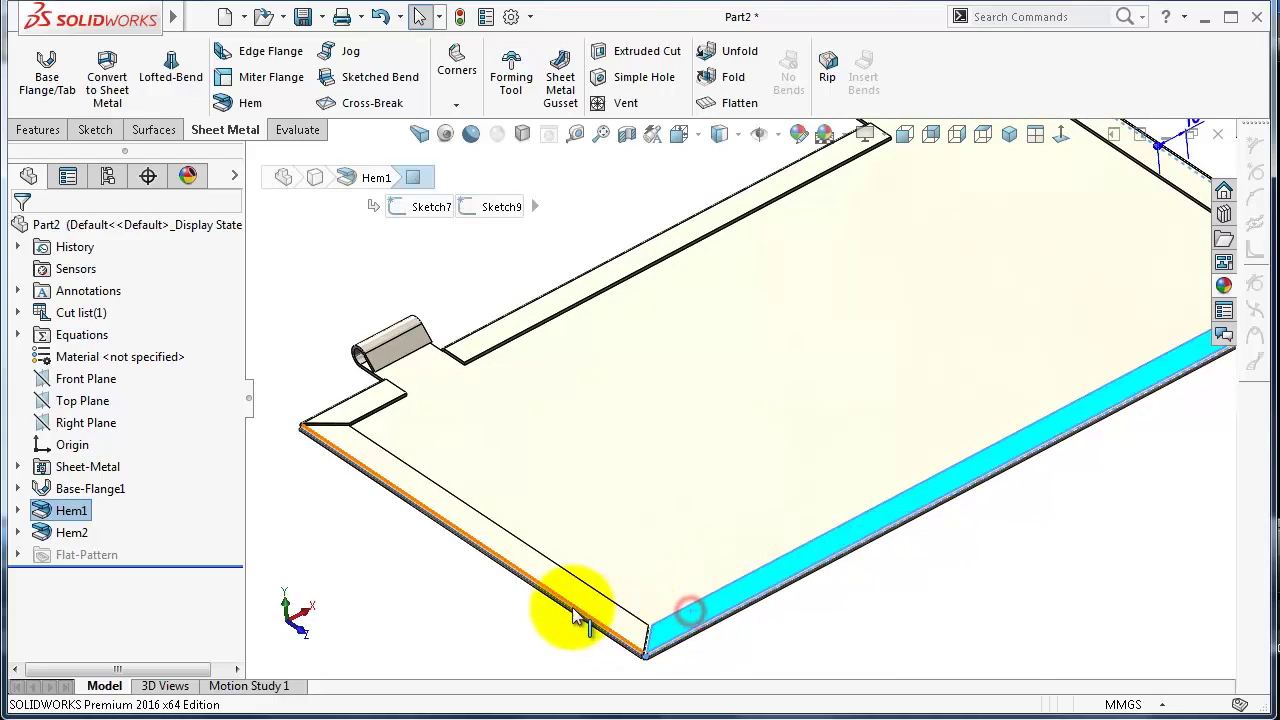
left_click(560, 588)
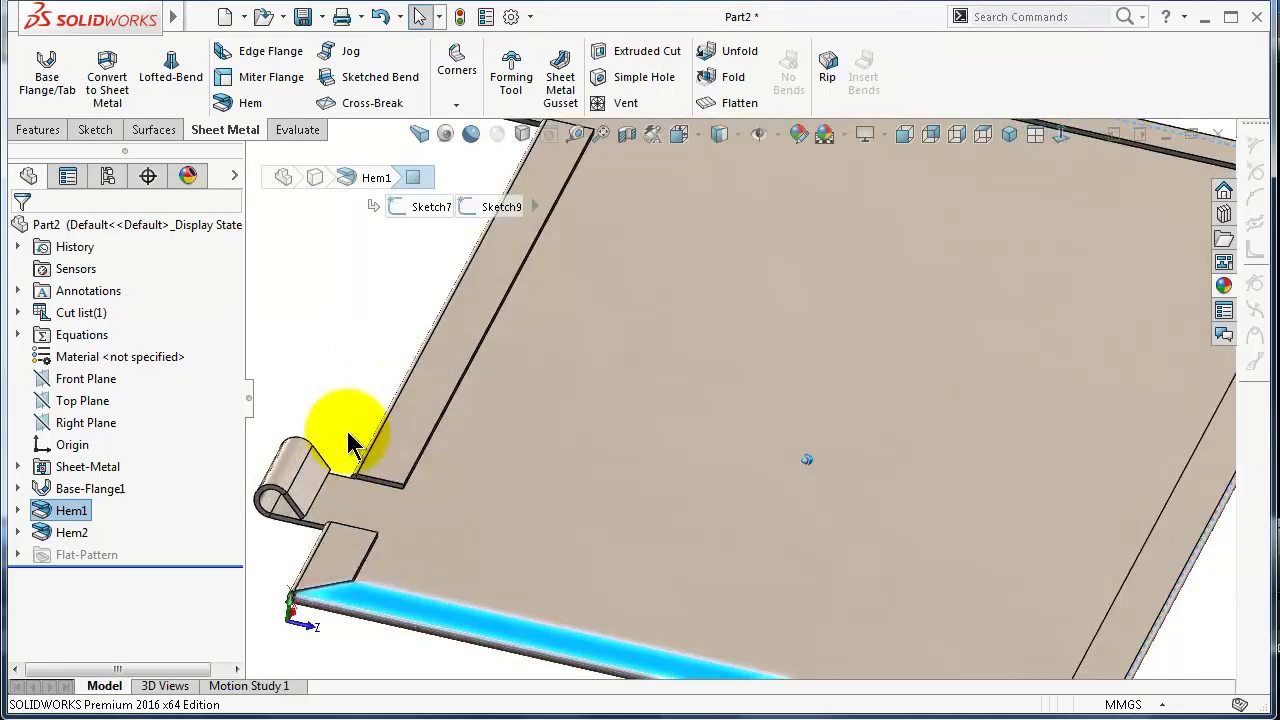
left_click(275, 521)
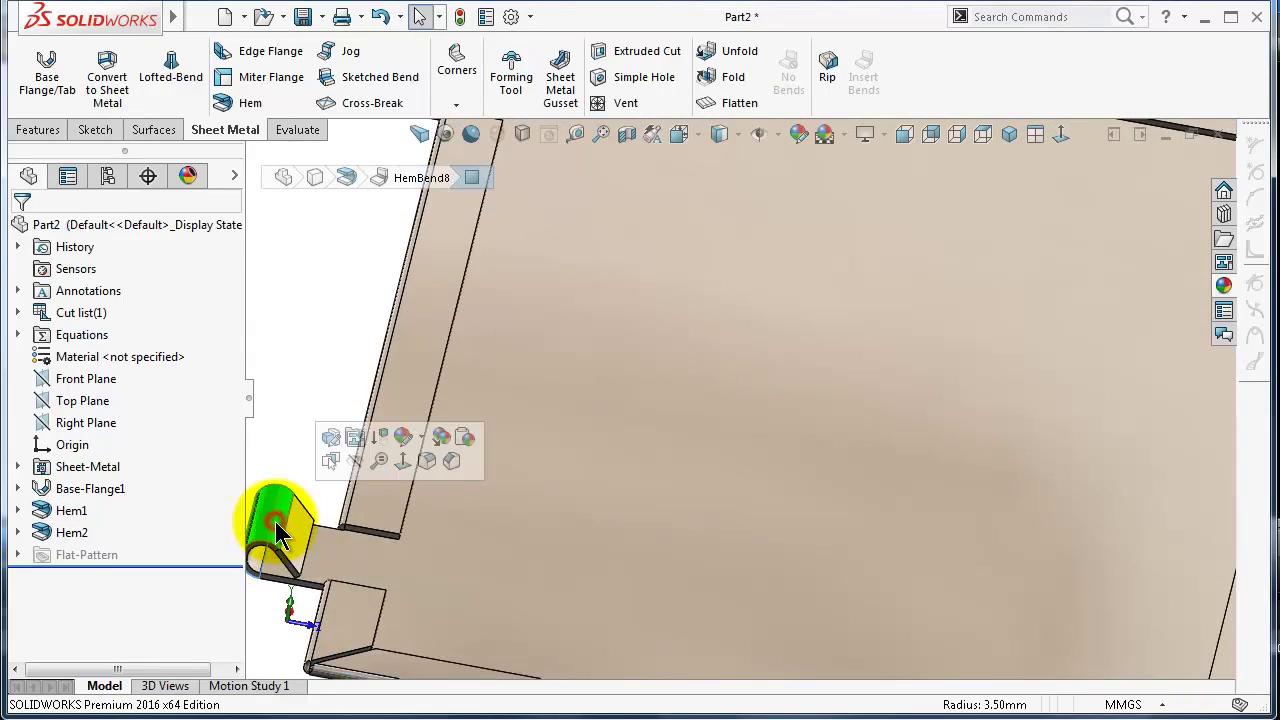
left_click(389, 336)
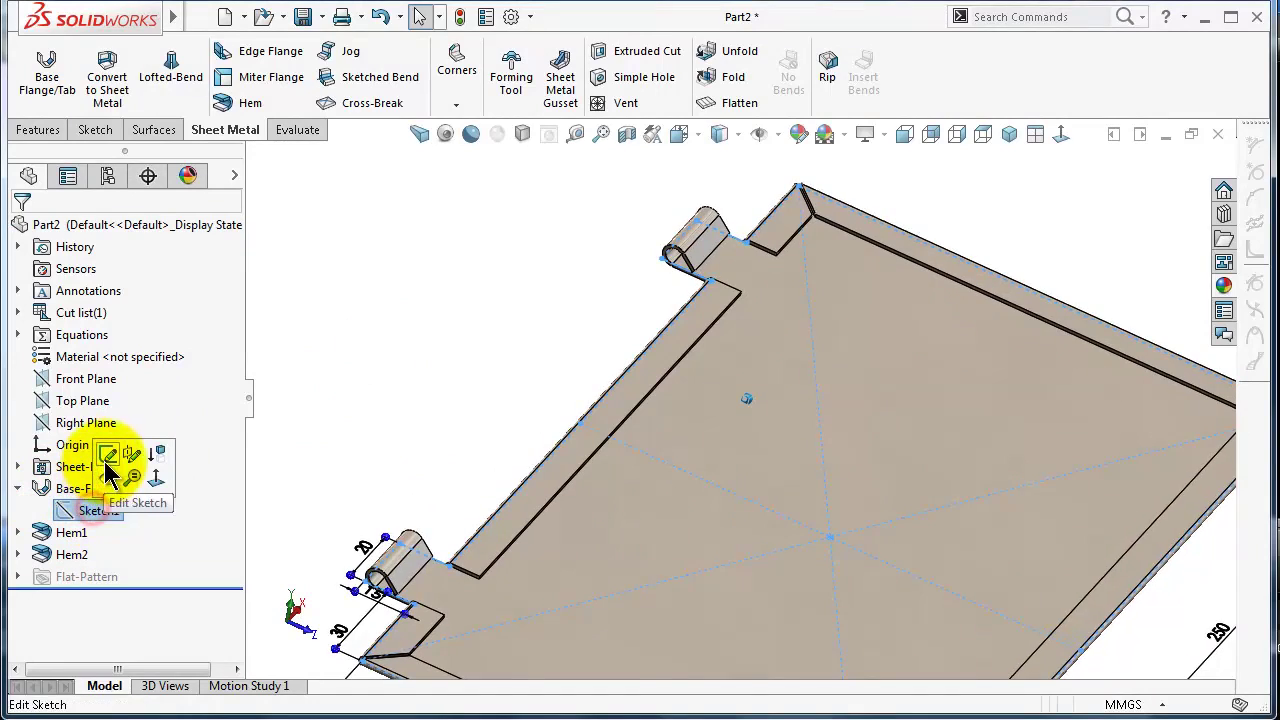
Set the tab's projection length in the base flange sketch to 10 mm
scroll(364, 584, "down", 5)
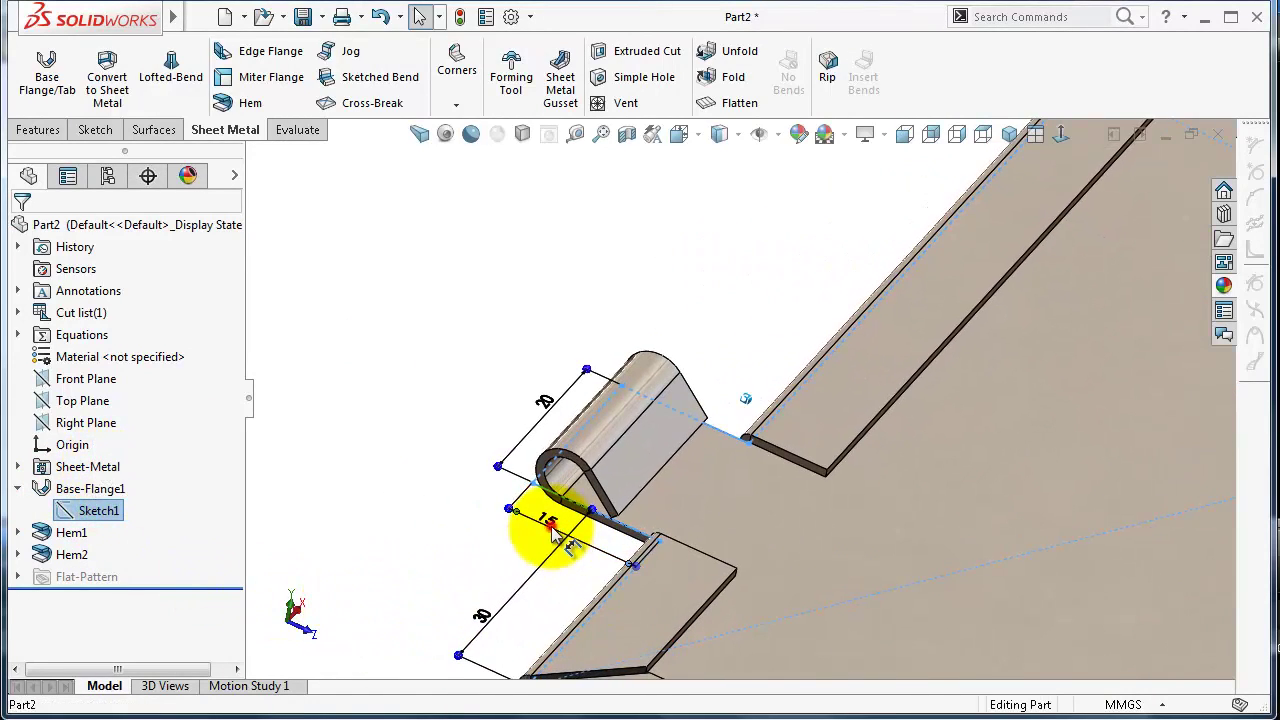
double_click(549, 524)
type("10")
key("Return")
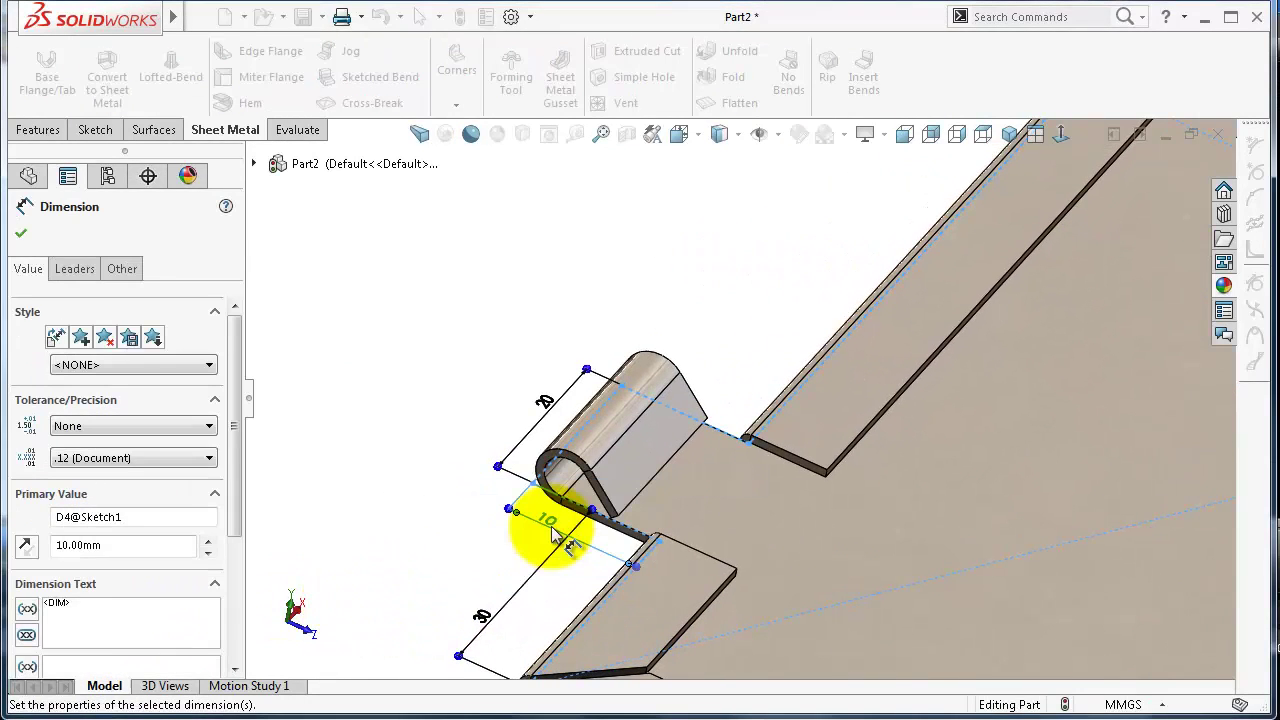
left_click(22, 236)
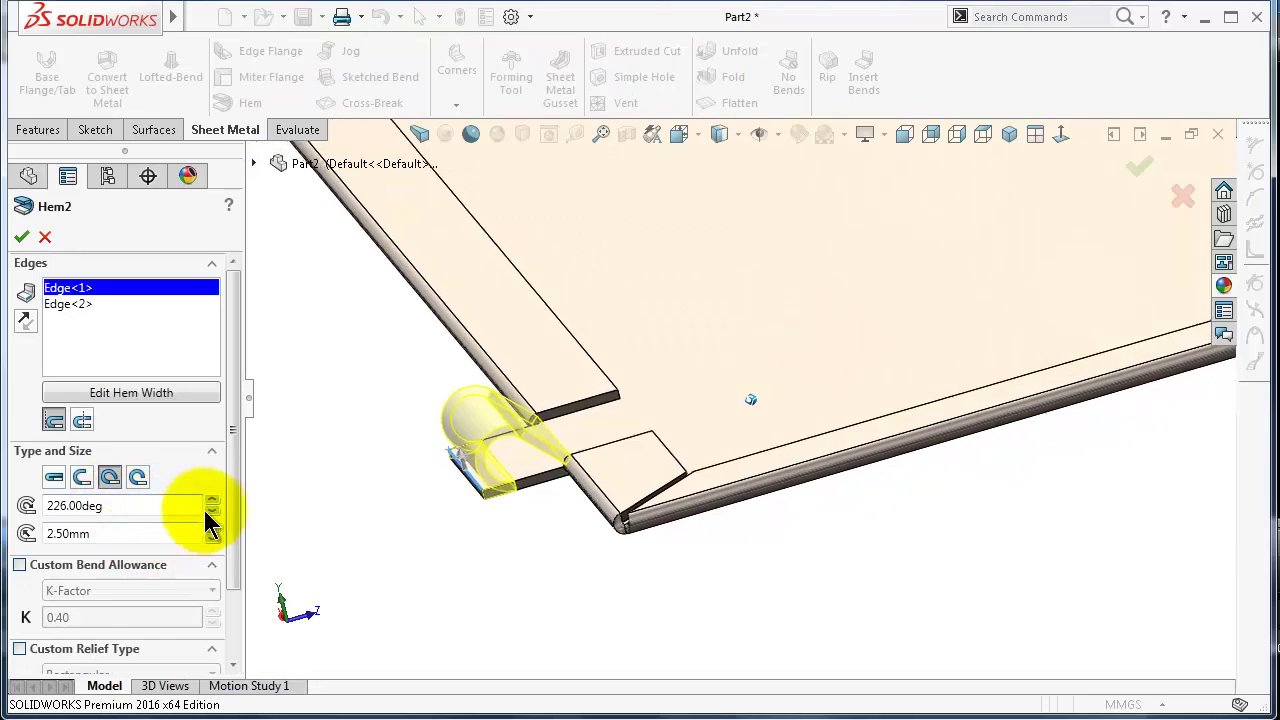
Edit the tabs' tear drop hem to a 254-degree angle and accept the change
left_click(212, 511)
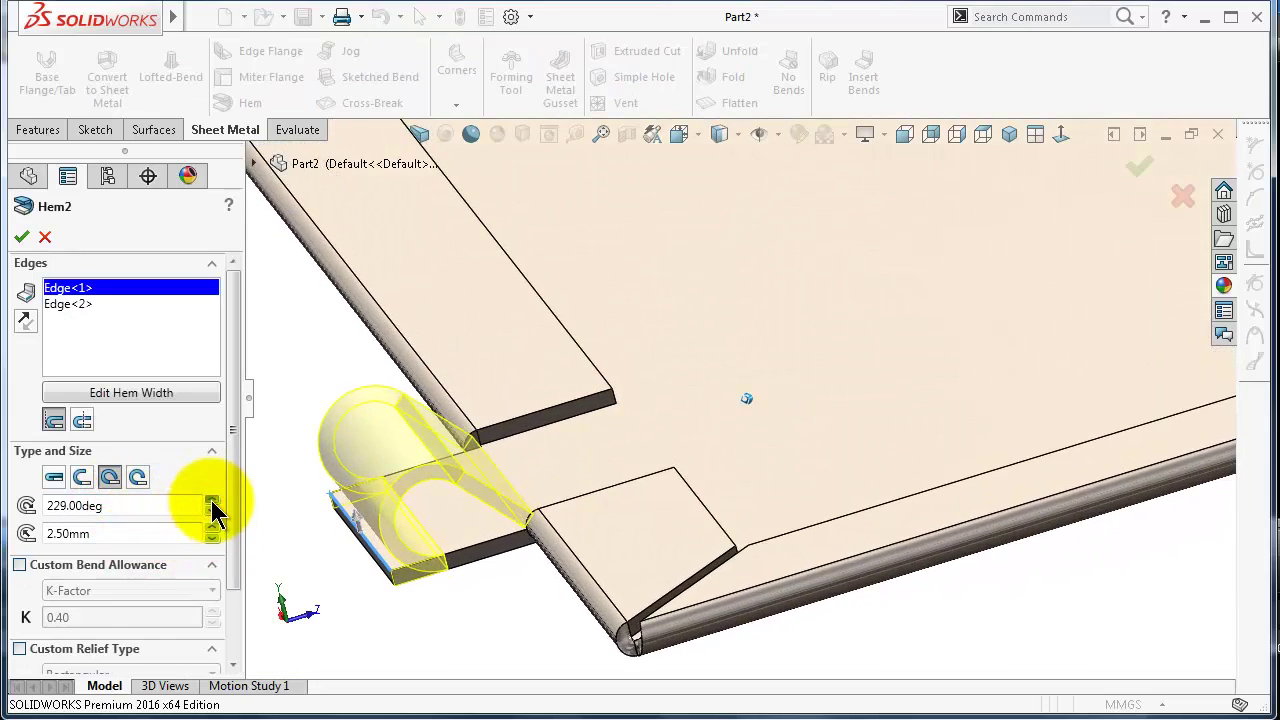
left_click_drag(212, 503, 212, 503)
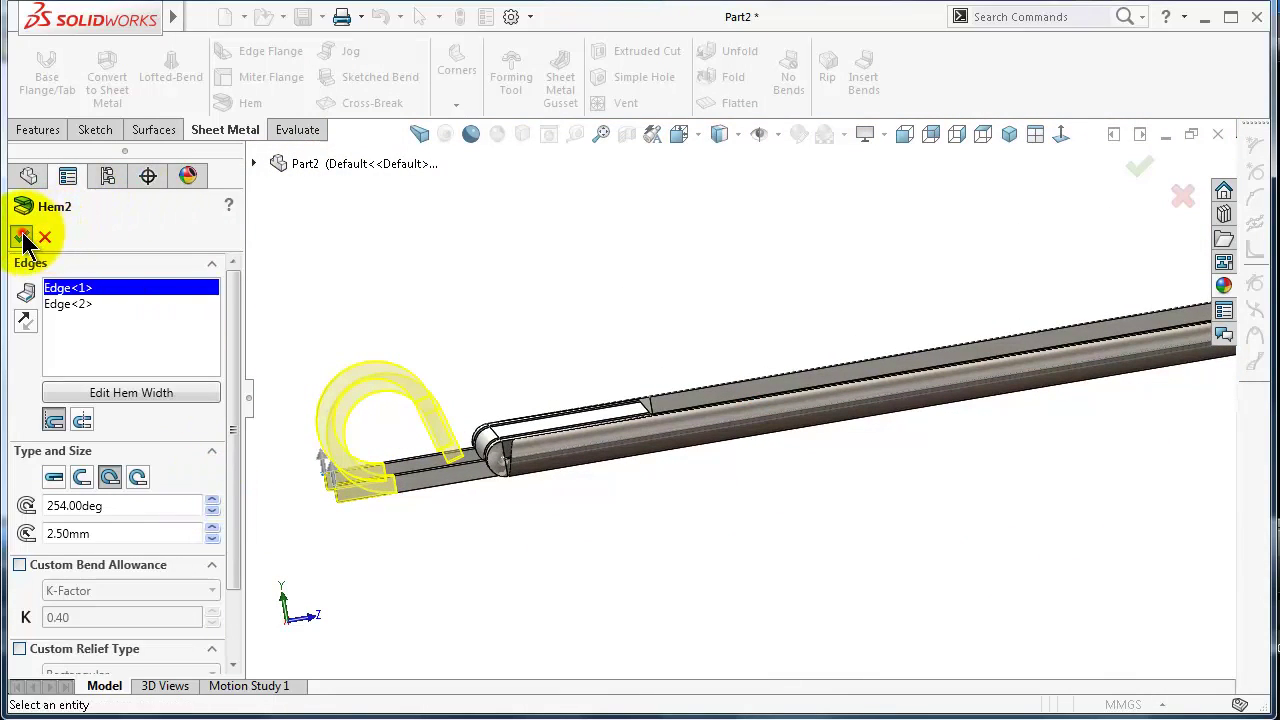
Examine the finished sheet metal part from several sides, including the closed edge hems and the curled tabs
middle_click_drag(571, 480, 916, 432)
key("Left")
key("Left")
key("Left")
key("Left")
key("Left")
key("Left")
key("Left")
key("Left")
key("Left")
key("Left")
key("Left")
key("Left")
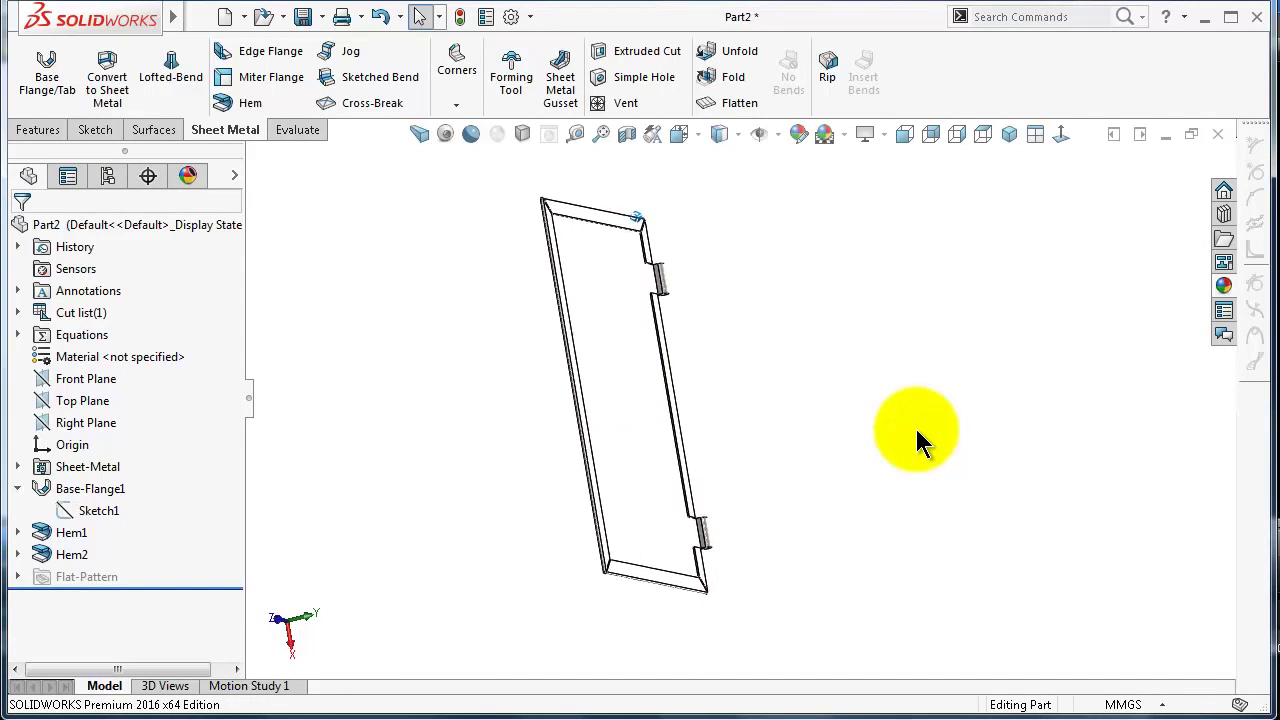
key("Up")
key("Up")
key("Up")
key("Up")
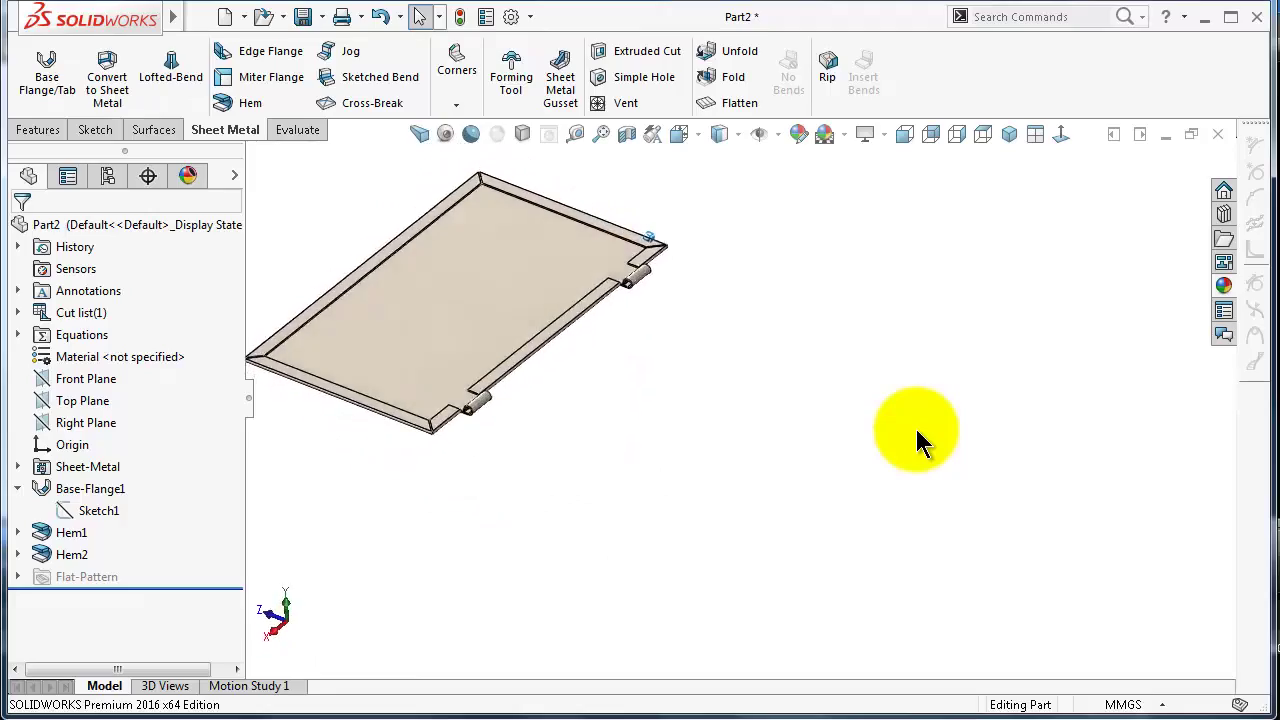
scroll(943, 421, "down", 3)
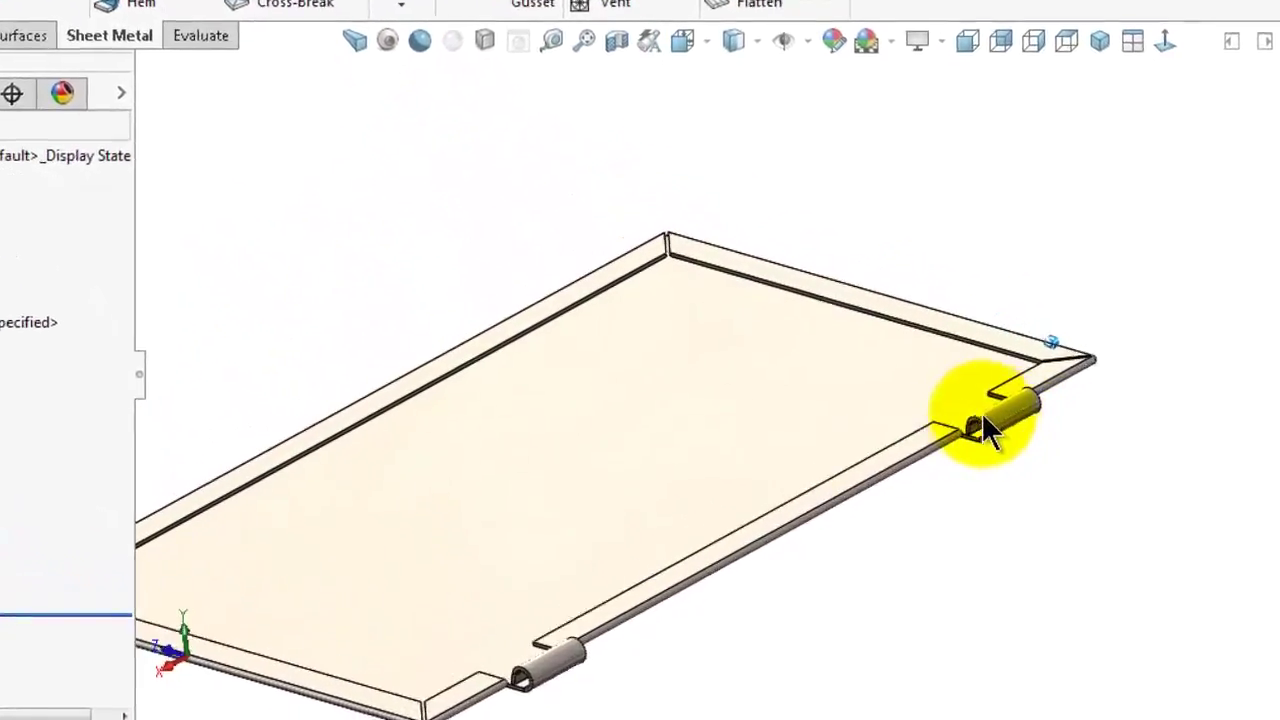